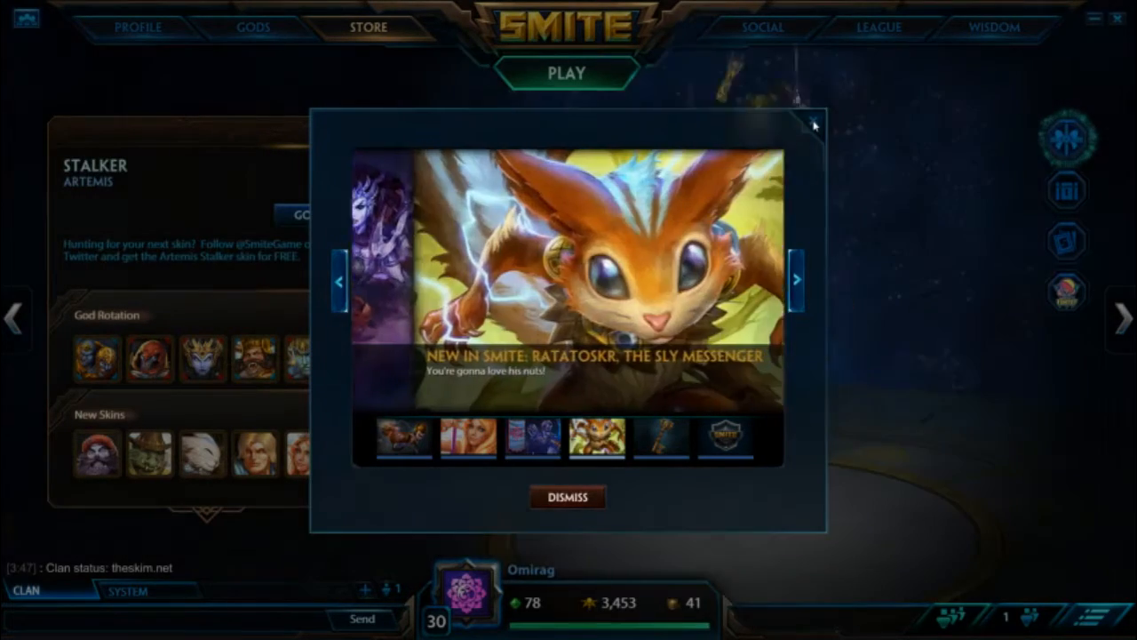
Dismiss the news window and open Bellona's skins page from the gods list
{"action": "left_click", "coordinate": [813, 125]}
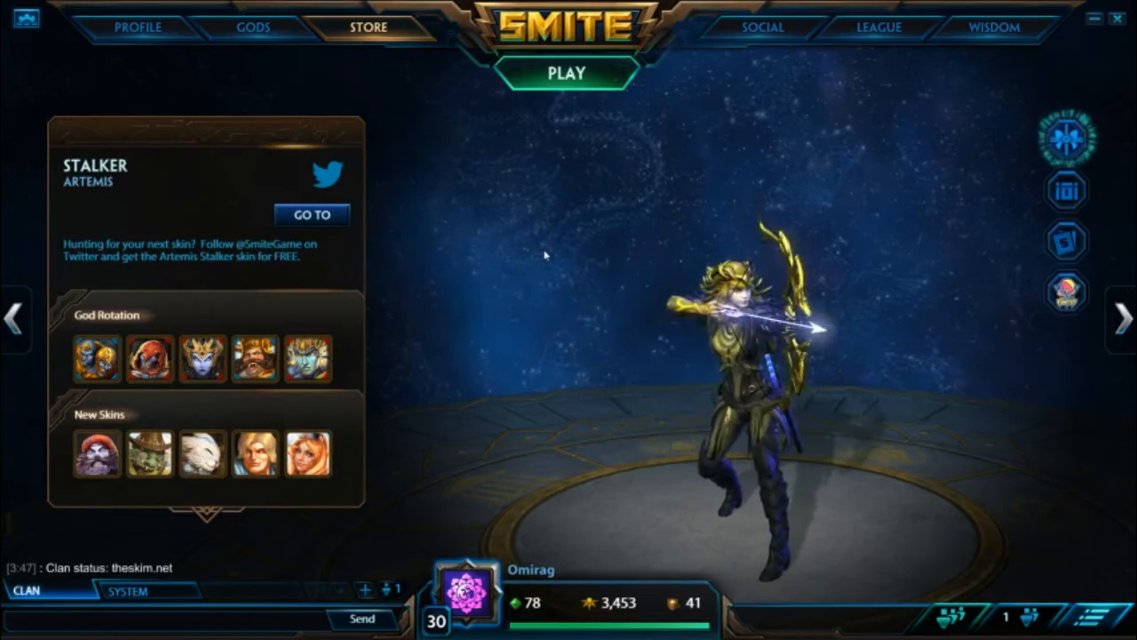
{"action": "left_click", "coordinate": [254, 27]}
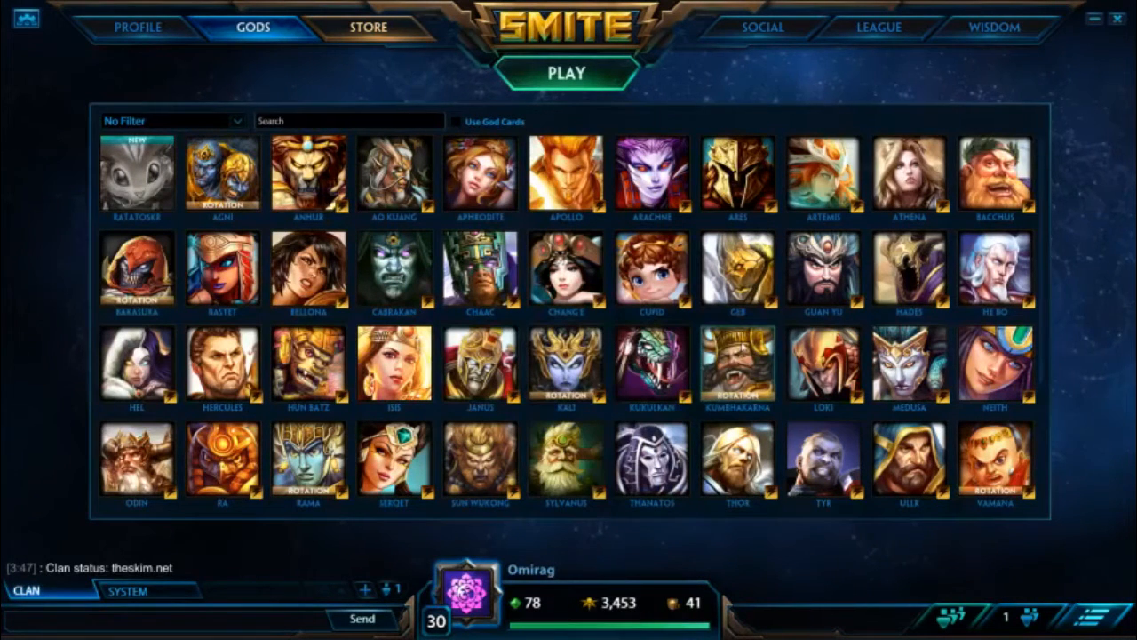
{"action": "mouse_move", "coordinate": [738, 269]}
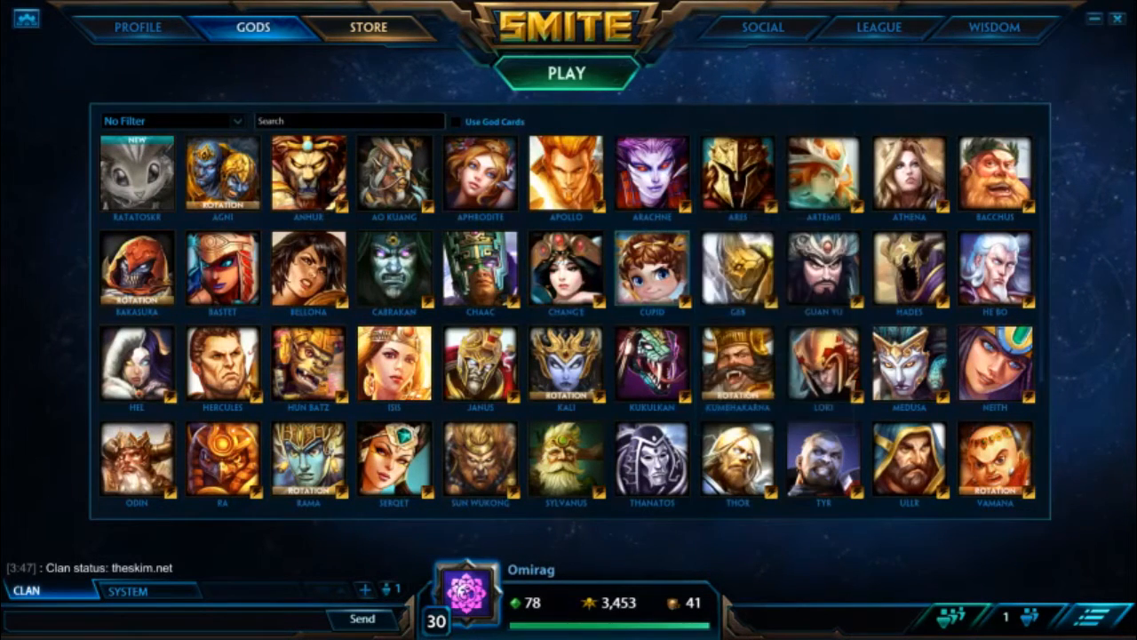
{"action": "mouse_move", "coordinate": [653, 250]}
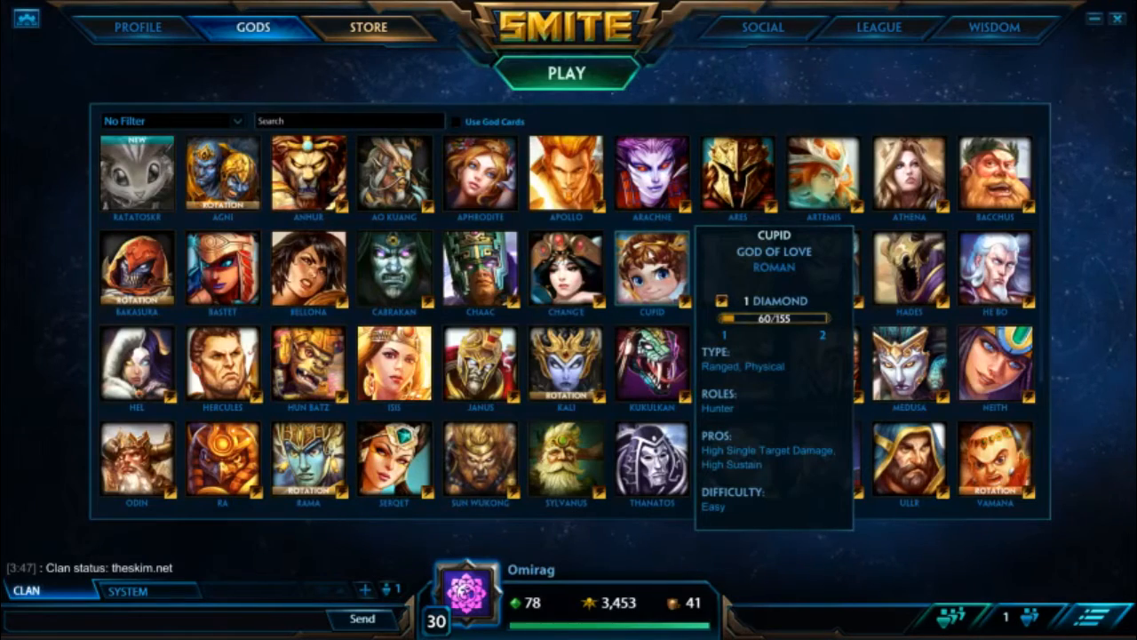
{"action": "left_click", "coordinate": [308, 267]}
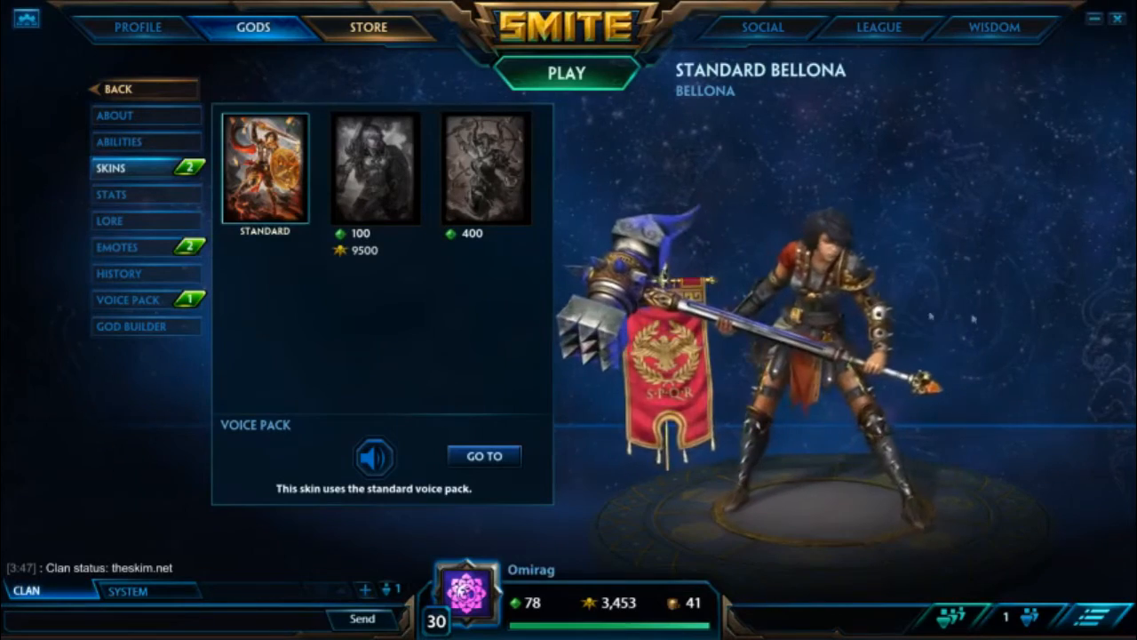
Exit Smite and switch to the Chrome window showing the Unreal Engine site
{"action": "left_click", "coordinate": [1114, 19]}
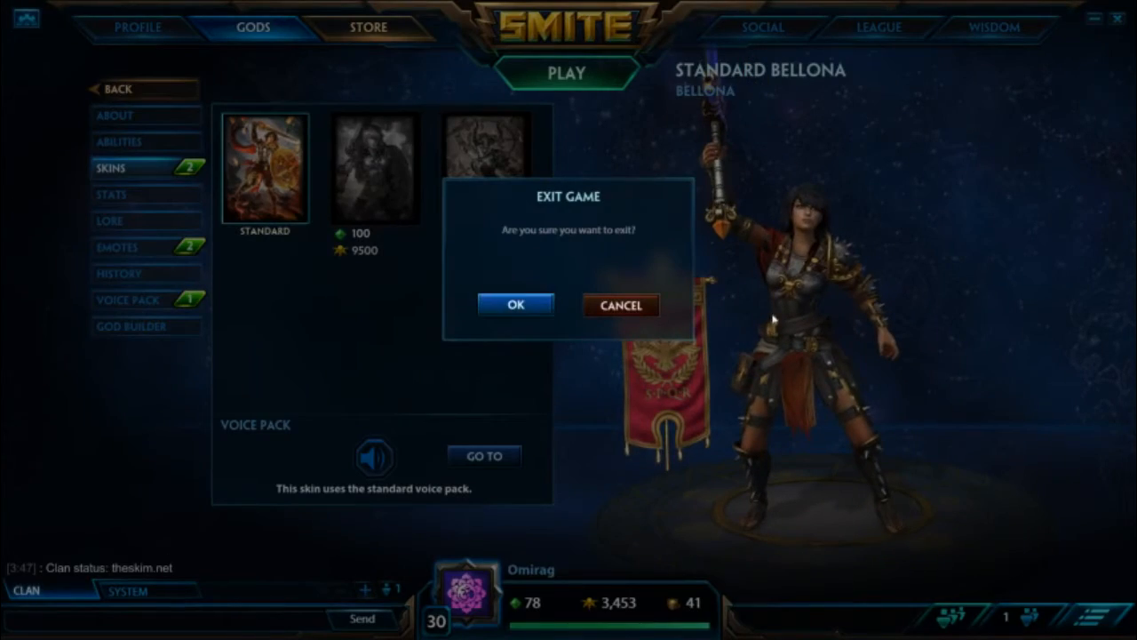
{"action": "left_click", "coordinate": [515, 305]}
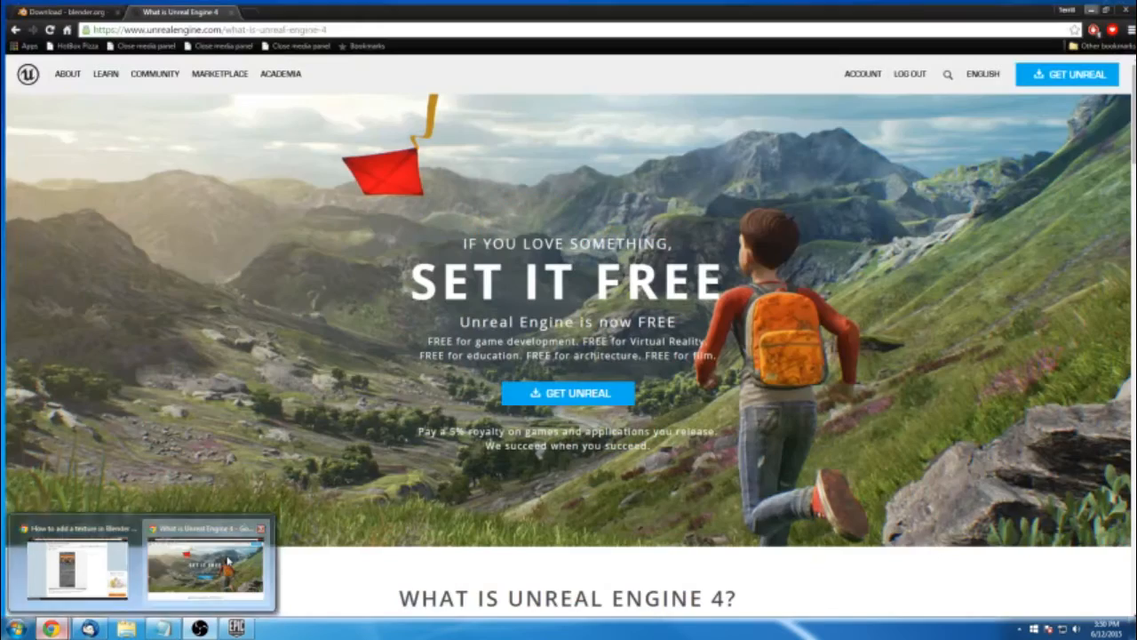
{"action": "left_click", "coordinate": [222, 560]}
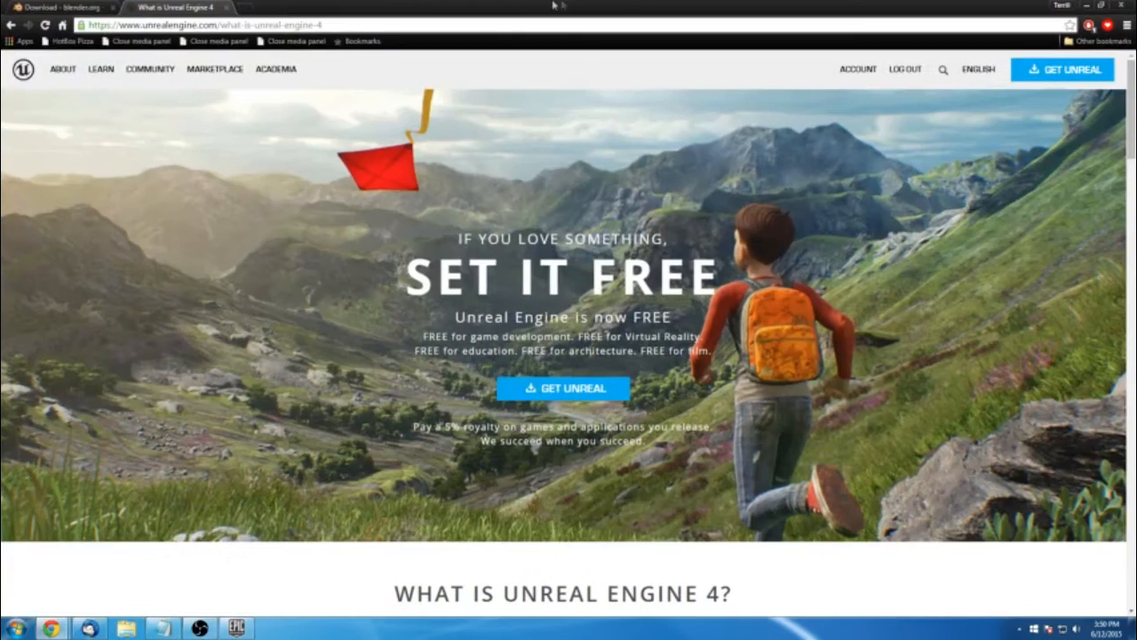
Search the web for "gildor ueviewer" in a new tab and go to the downloads section of Gildor's UE Viewer page
{"action": "left_click", "coordinate": [248, 8]}
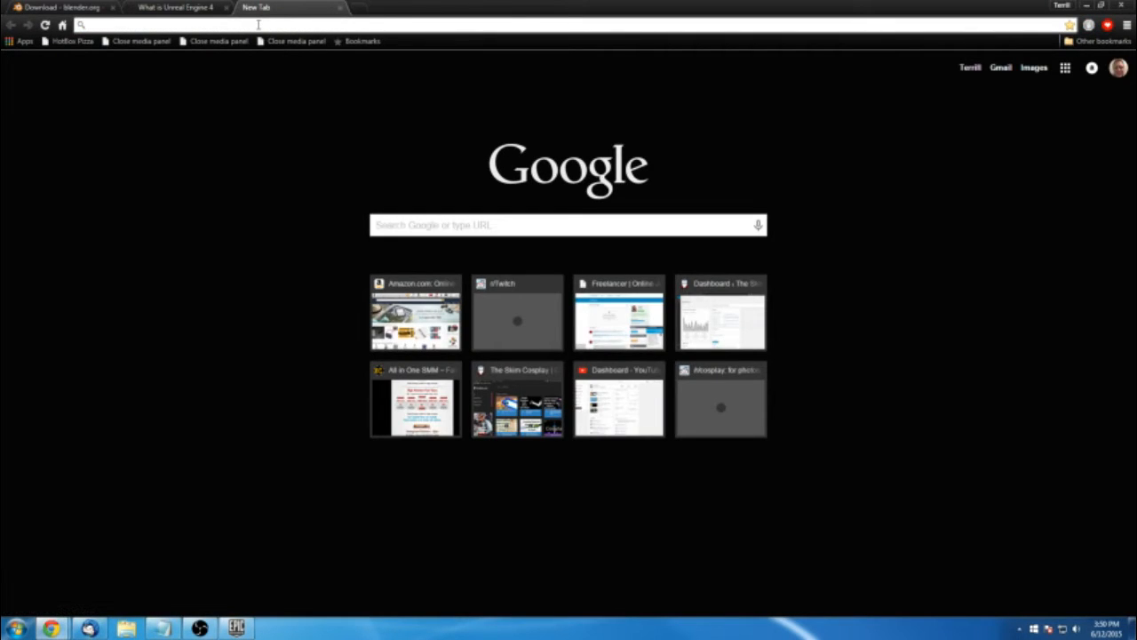
{"action": "type", "text": "gildor"}
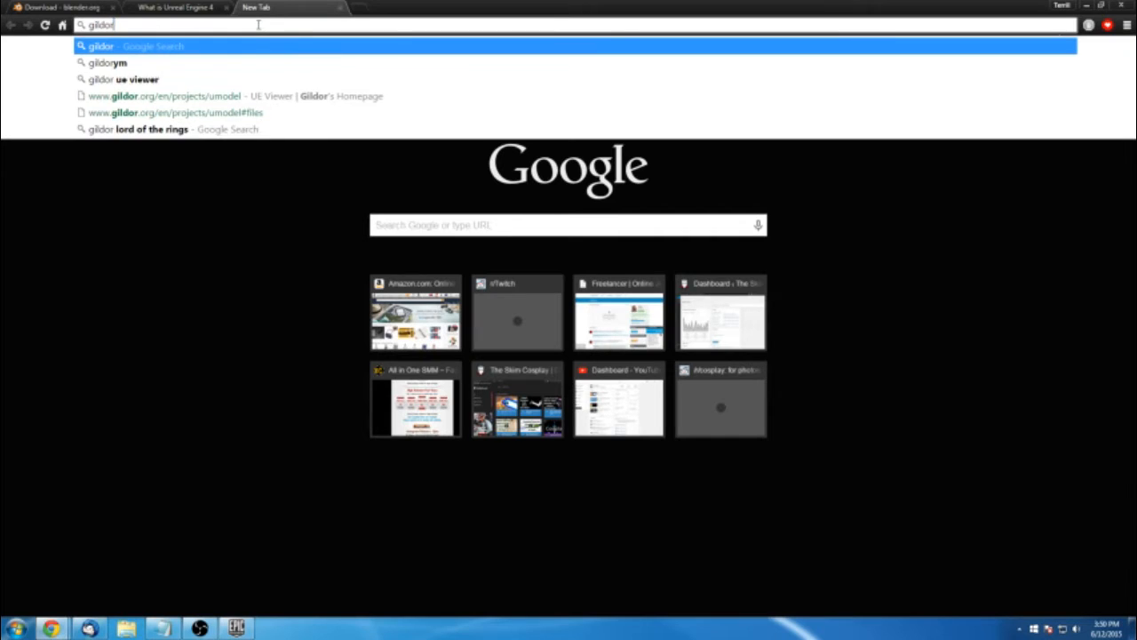
{"action": "type", "text": " ueviewer"}
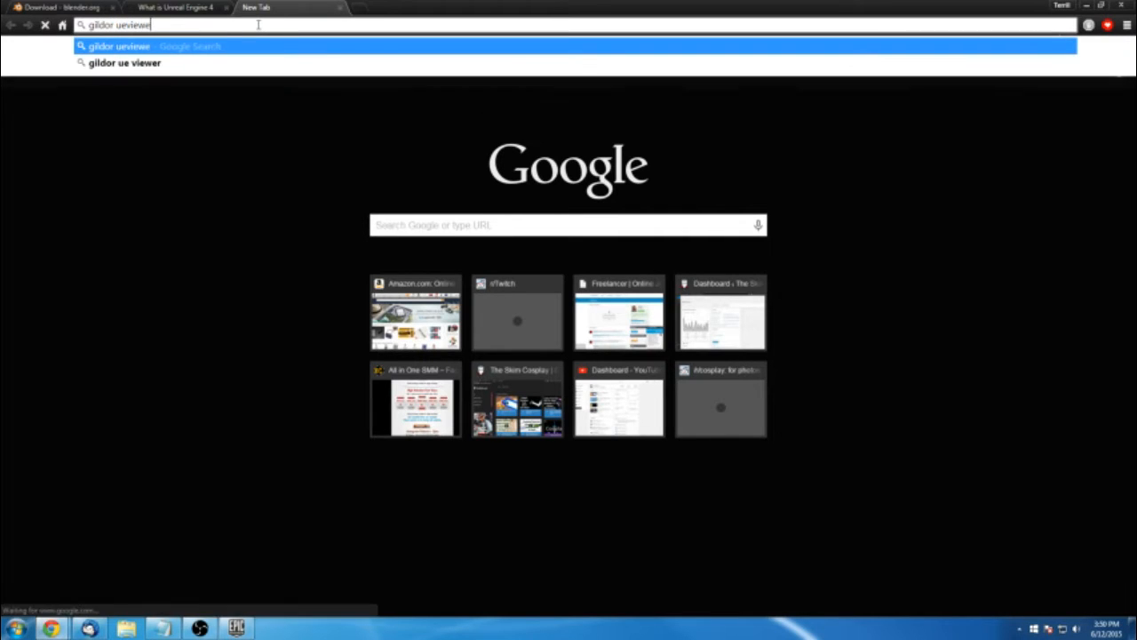
{"action": "key", "text": "Return"}
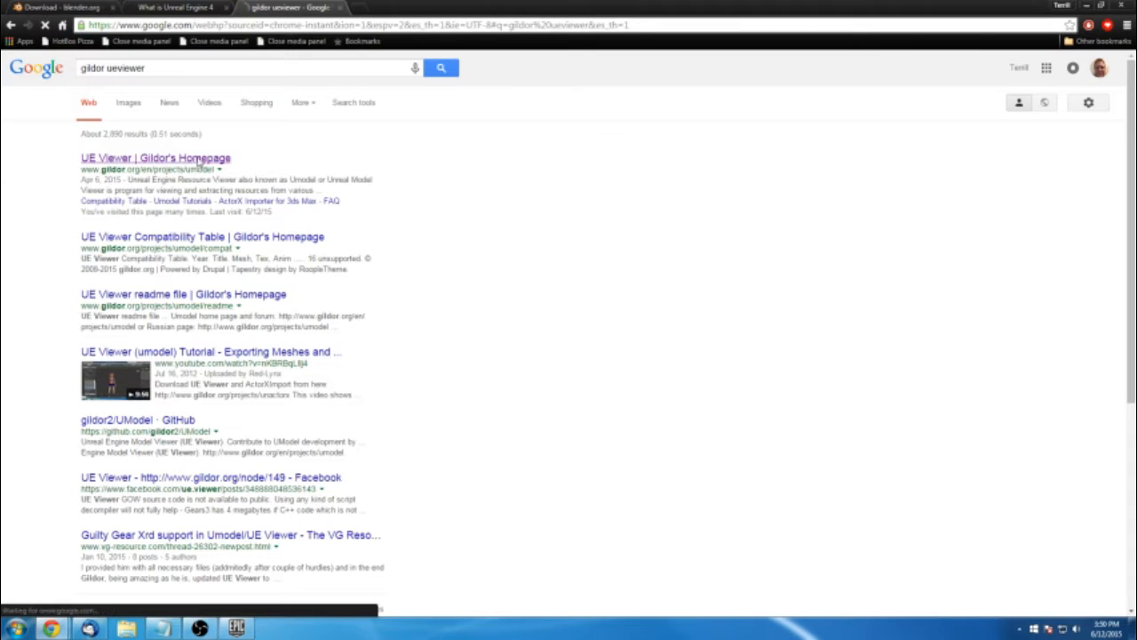
{"action": "left_click", "coordinate": [199, 161]}
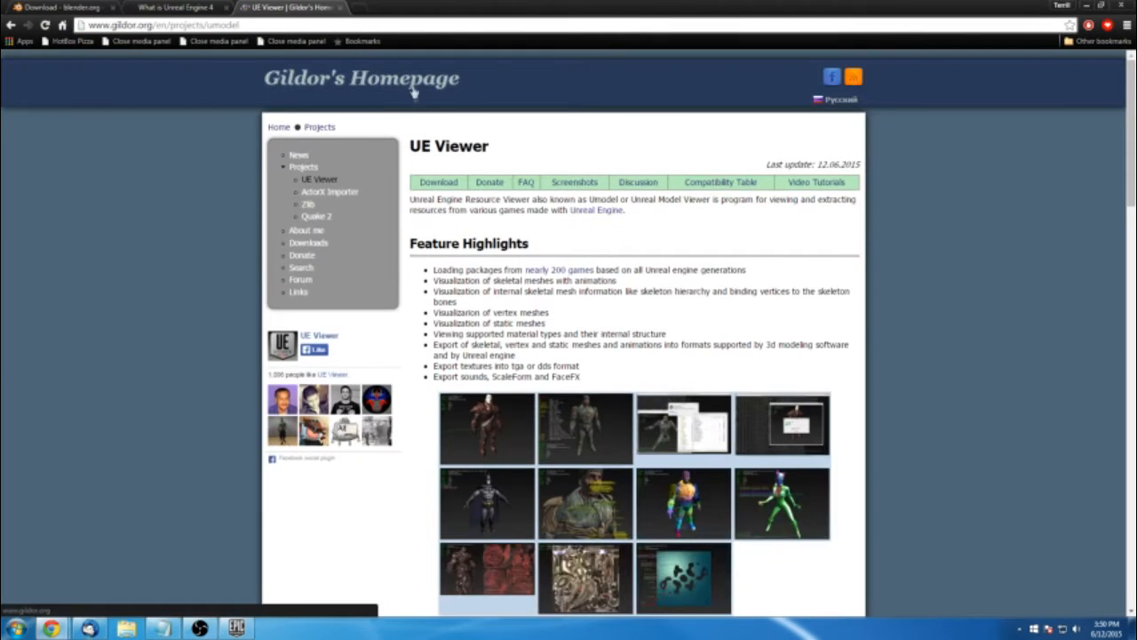
{"action": "left_click", "coordinate": [438, 182]}
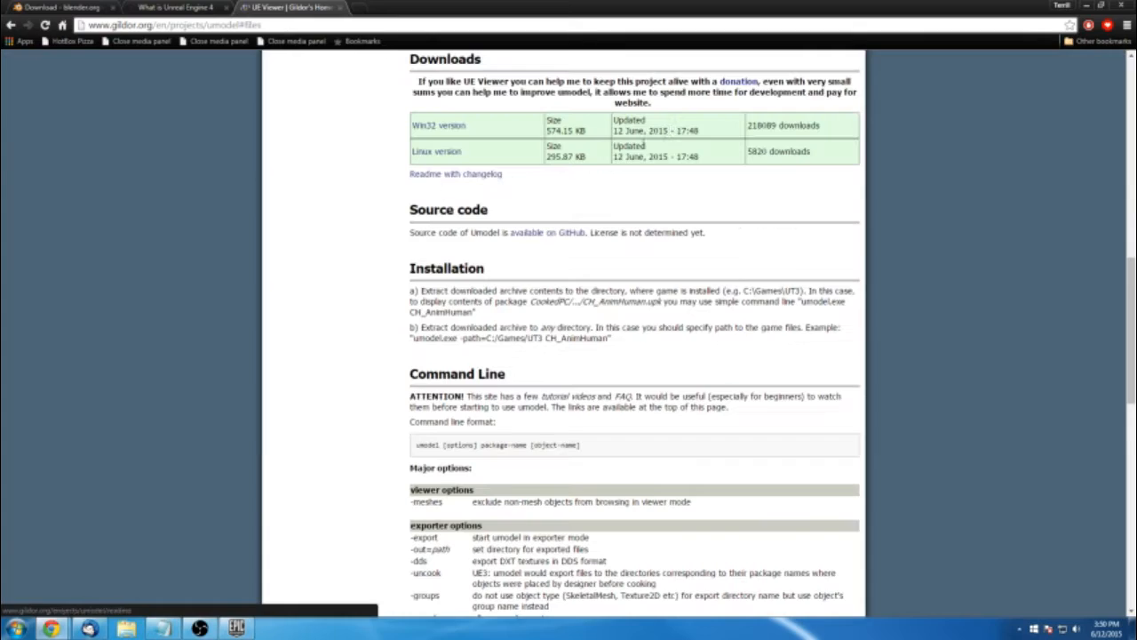
Minimize the browser and launch umodel from the D:\TheSkim\UEViewer folder in Windows Explorer
{"action": "left_click", "coordinate": [173, 7]}
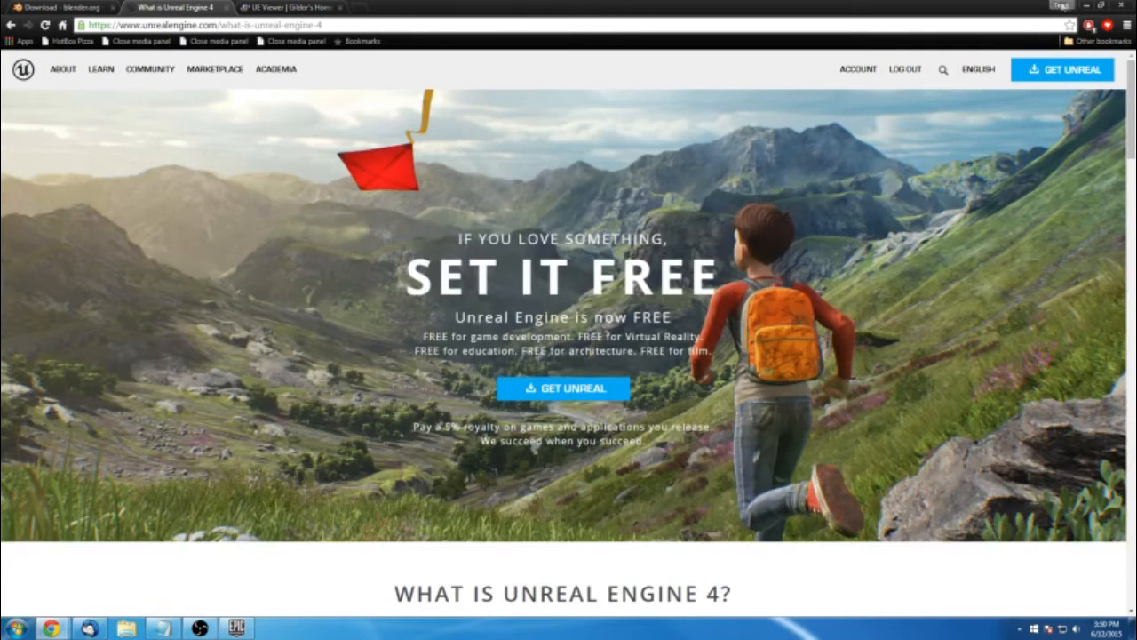
{"action": "left_click", "coordinate": [1086, 6]}
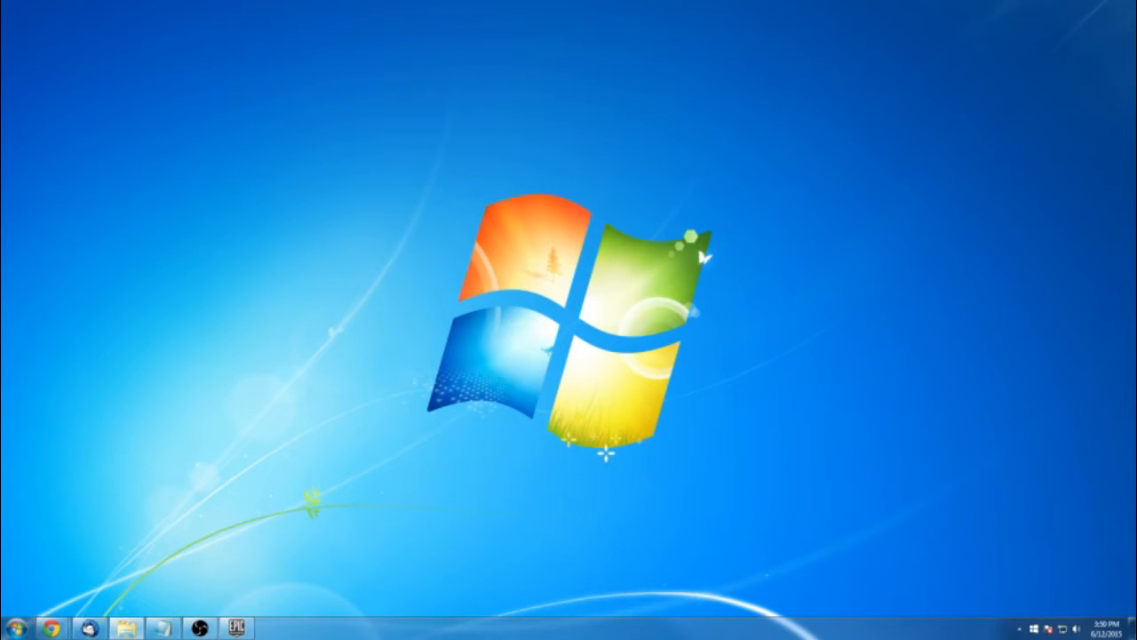
{"action": "left_click_drag", "start_coordinate": [1136, 204], "coordinate": [589, 104]}
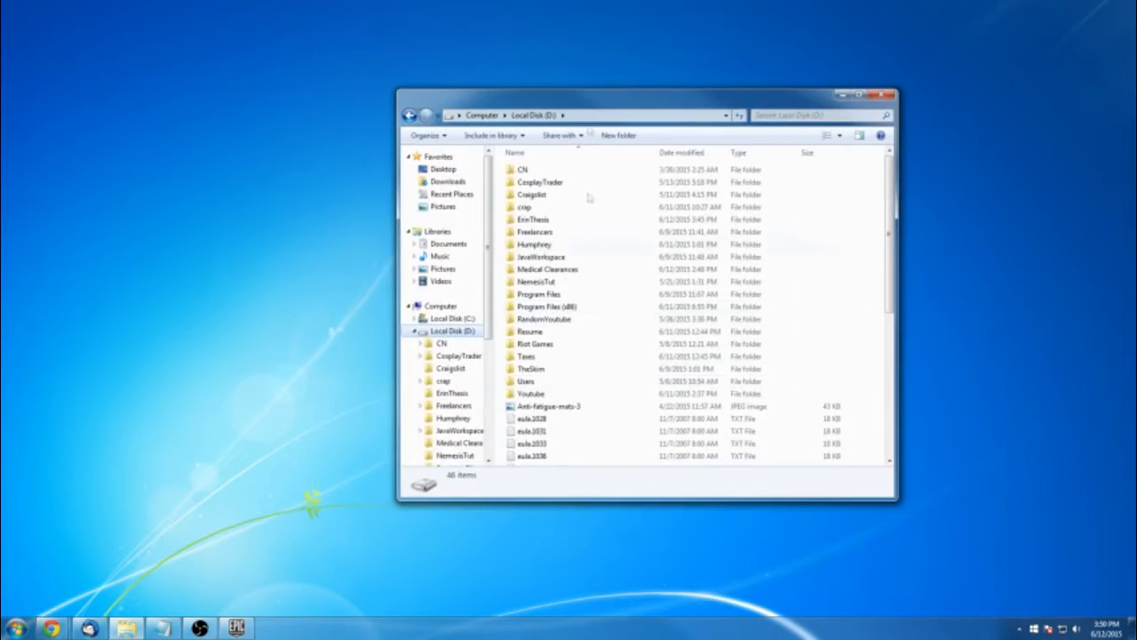
{"action": "left_click", "coordinate": [542, 371]}
{"action": "double_click", "coordinate": [542, 372]}
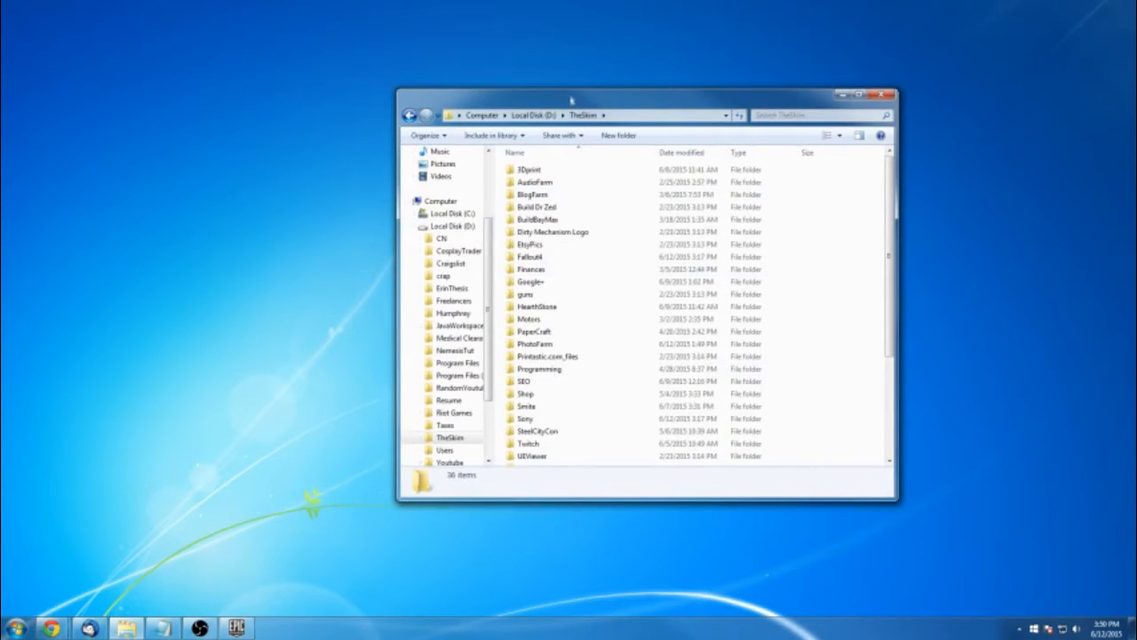
{"action": "left_click_drag", "start_coordinate": [571, 100], "coordinate": [569, 59]}
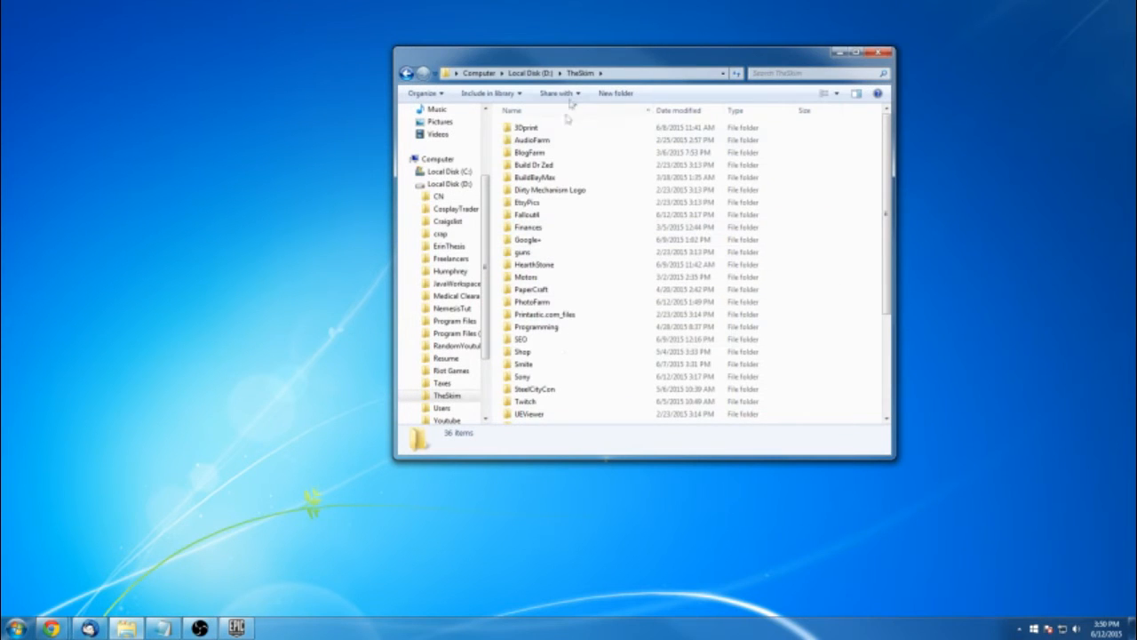
{"action": "left_click", "coordinate": [538, 415]}
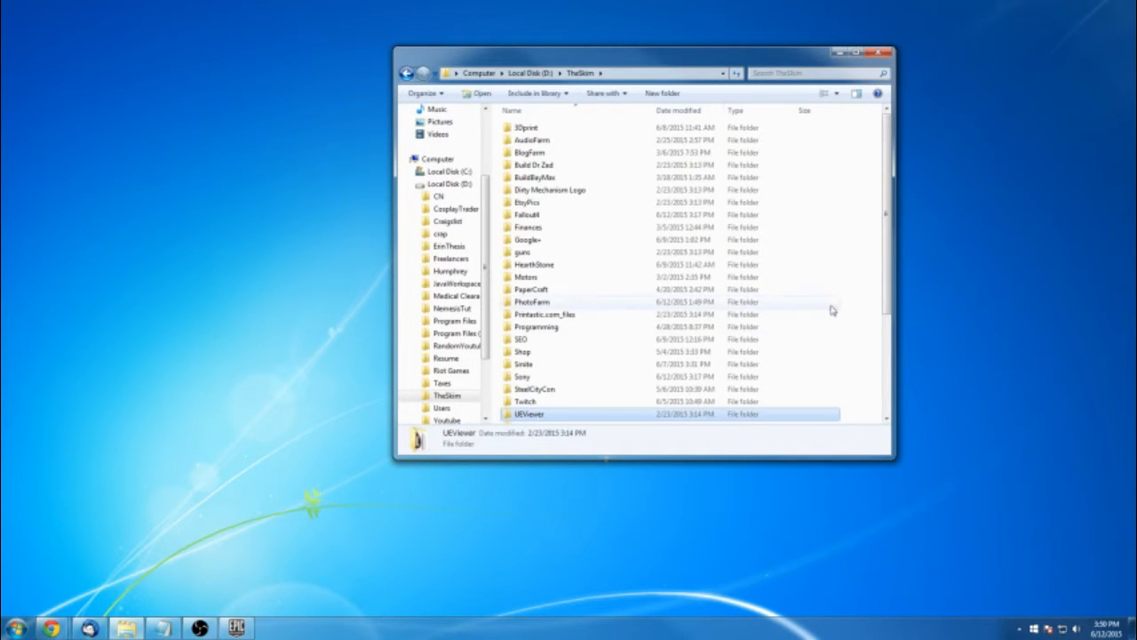
{"action": "double_click", "coordinate": [538, 414]}
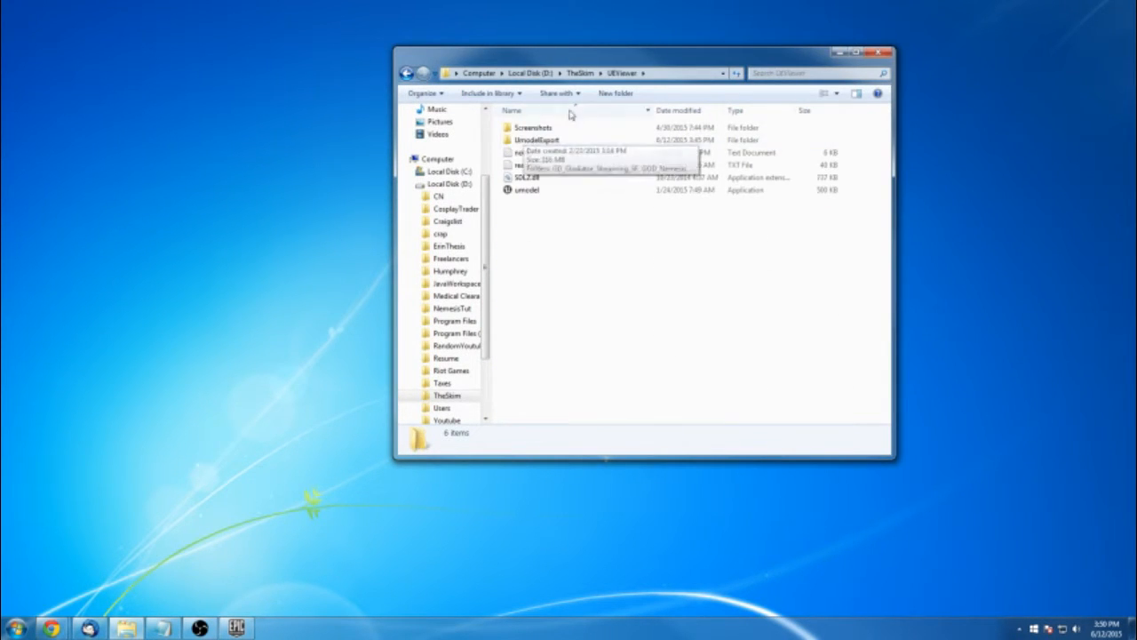
{"action": "double_click", "coordinate": [528, 192]}
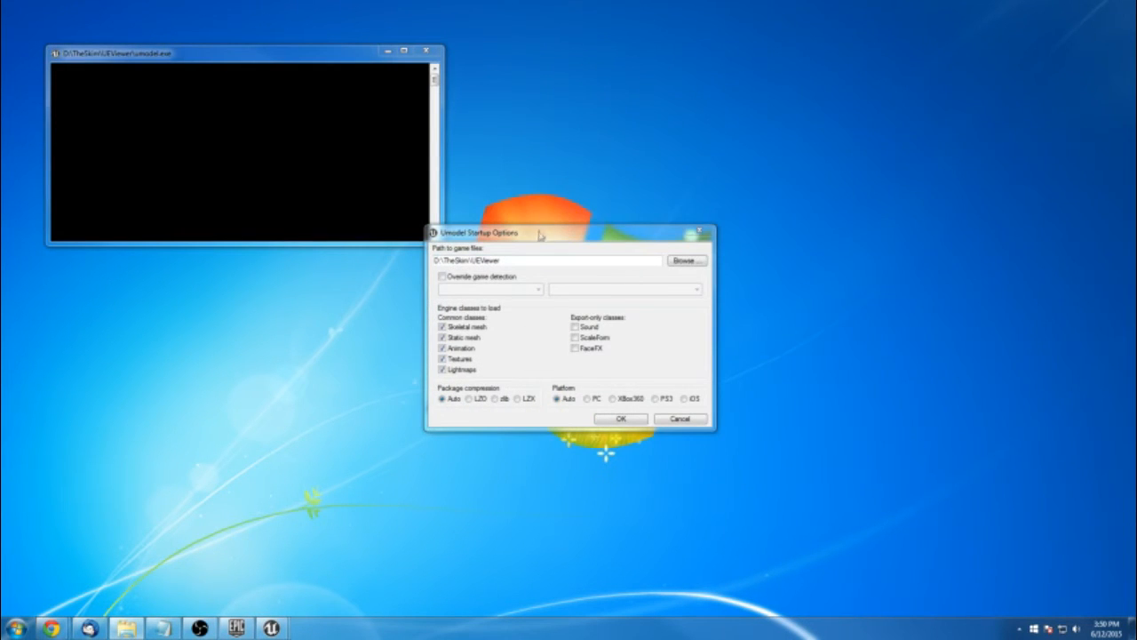
Set the game files path to D:\Program Files (x86)\Hi-Rez Studios\HiRezGames\smite\BattleGame\CookedPC\Characters and start umodel with the default options
{"action": "left_click_drag", "start_coordinate": [539, 234], "coordinate": [517, 221]}
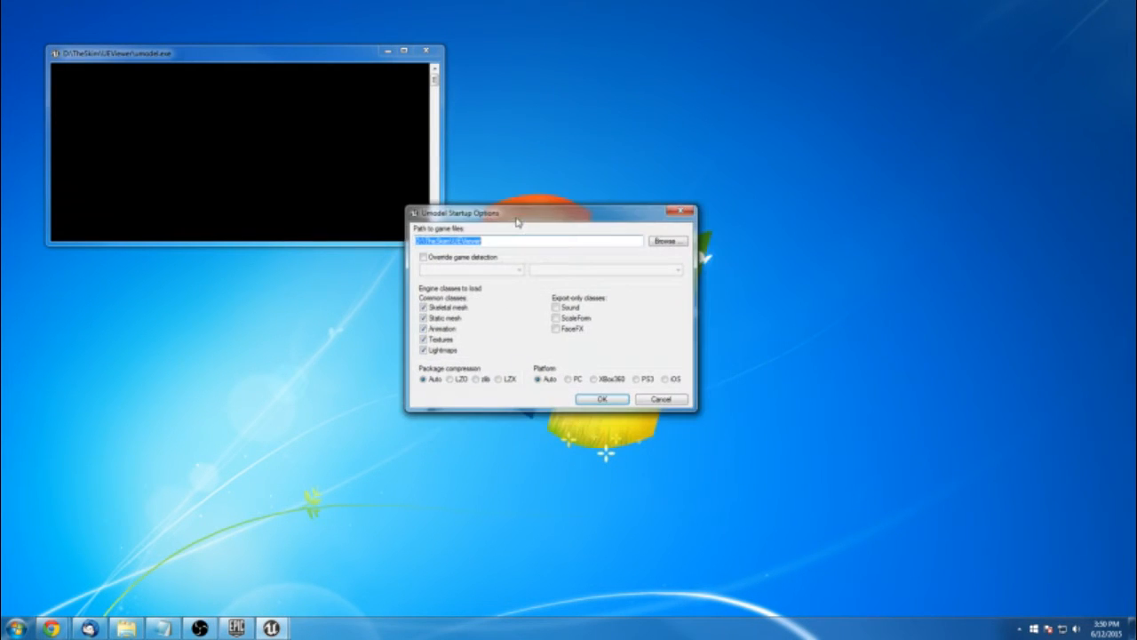
{"action": "left_click", "coordinate": [668, 244]}
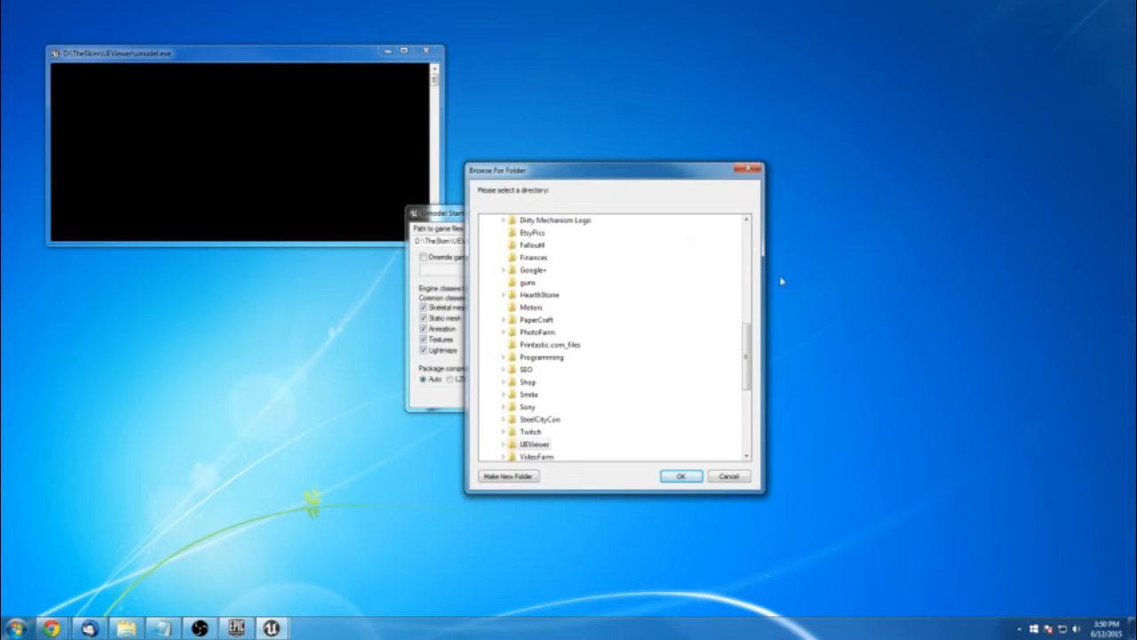
{"action": "left_click_drag", "start_coordinate": [749, 359], "coordinate": [754, 263]}
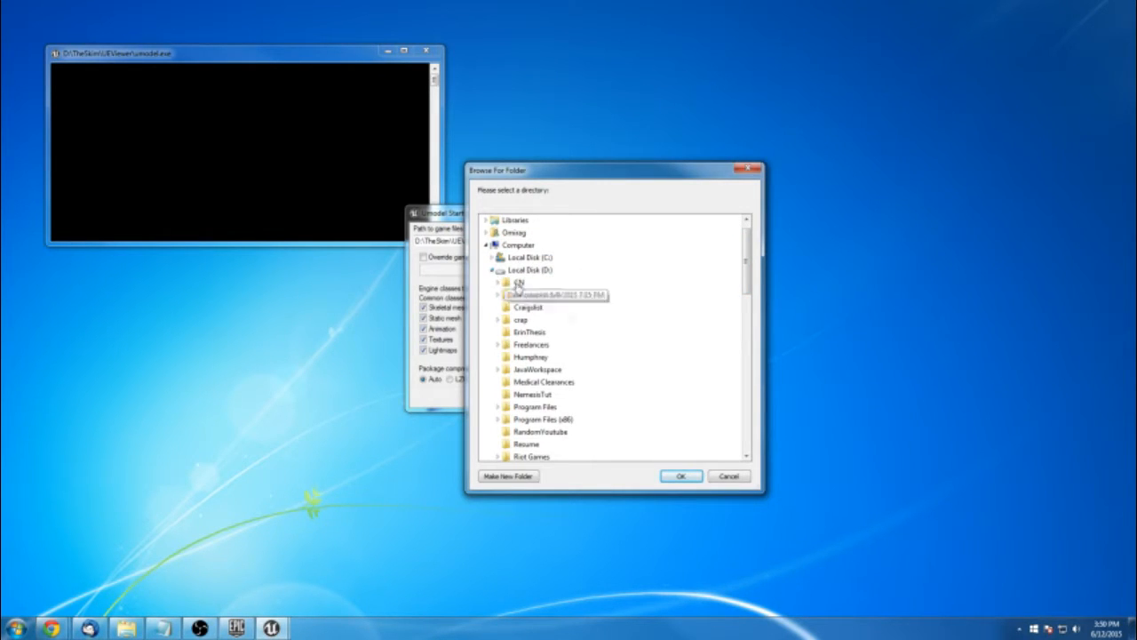
{"action": "double_click", "coordinate": [548, 420]}
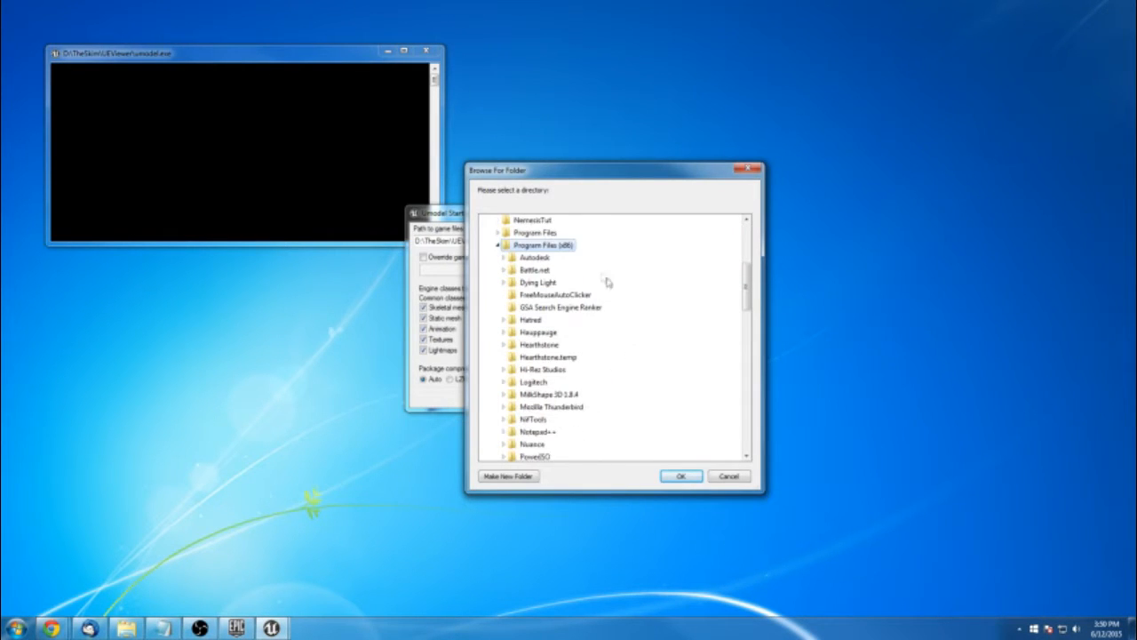
{"action": "double_click", "coordinate": [540, 370]}
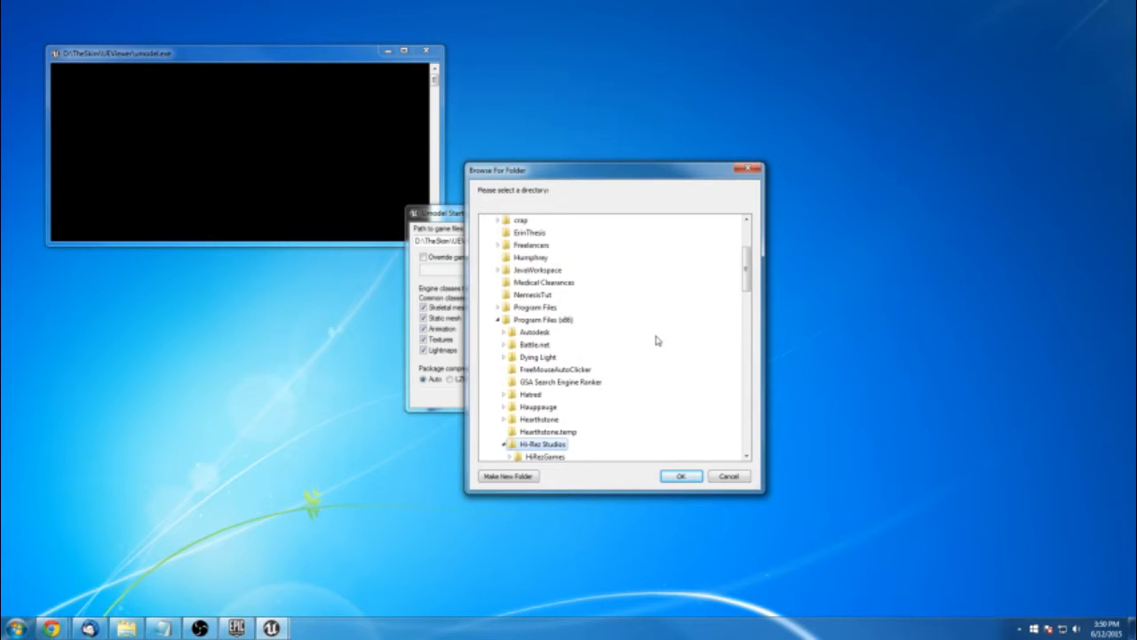
{"action": "double_click", "coordinate": [545, 345]}
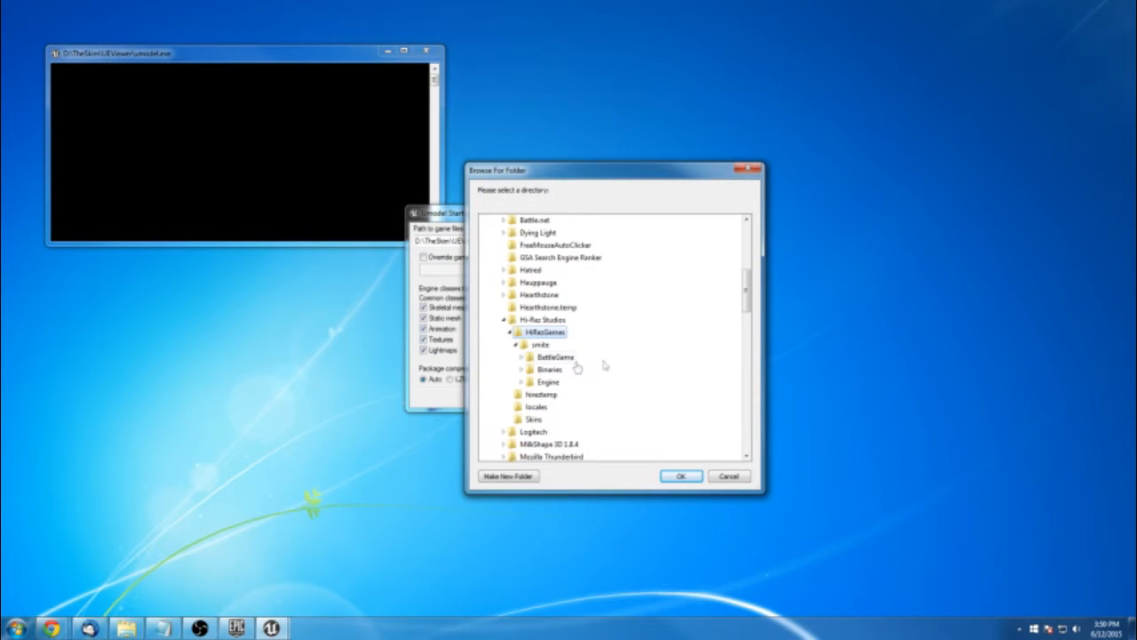
{"action": "double_click", "coordinate": [553, 393]}
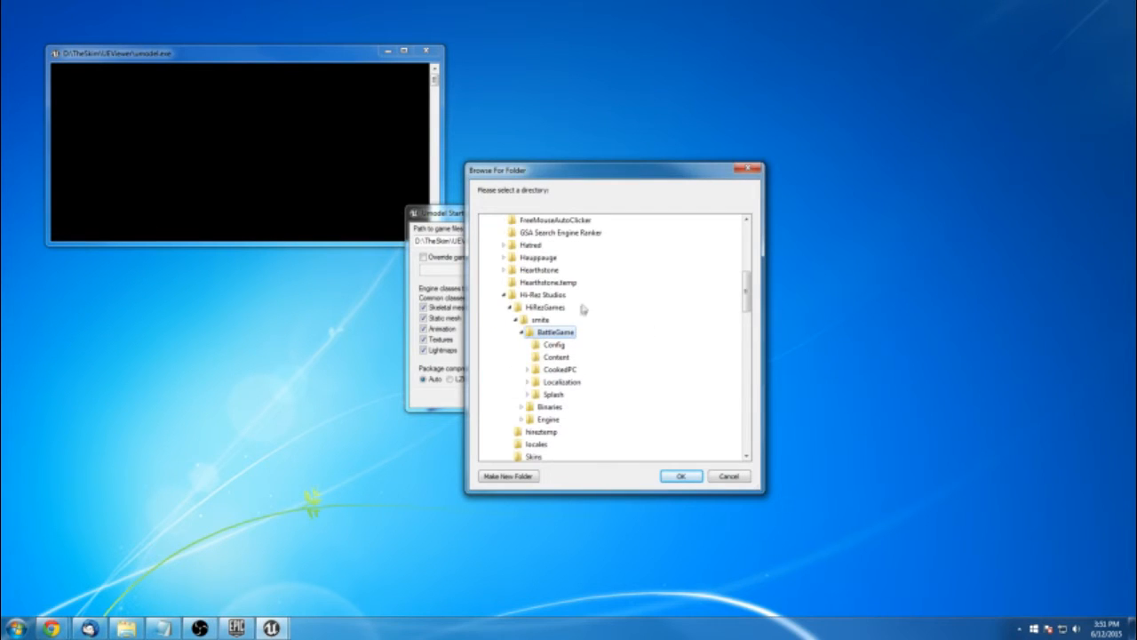
{"action": "double_click", "coordinate": [569, 371]}
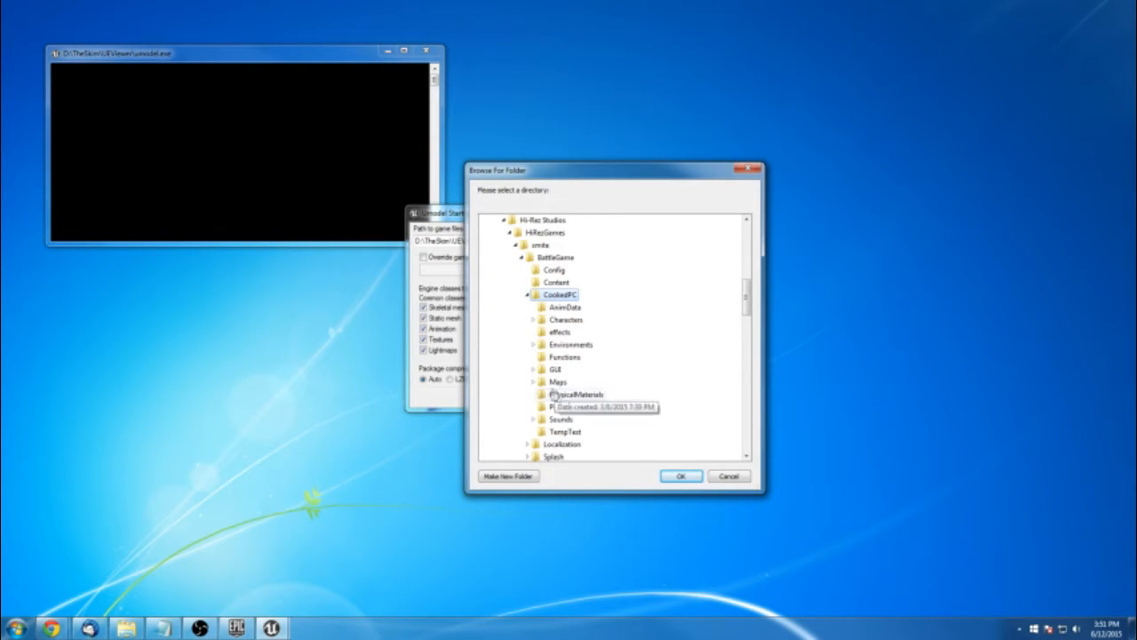
{"action": "left_click", "coordinate": [581, 328]}
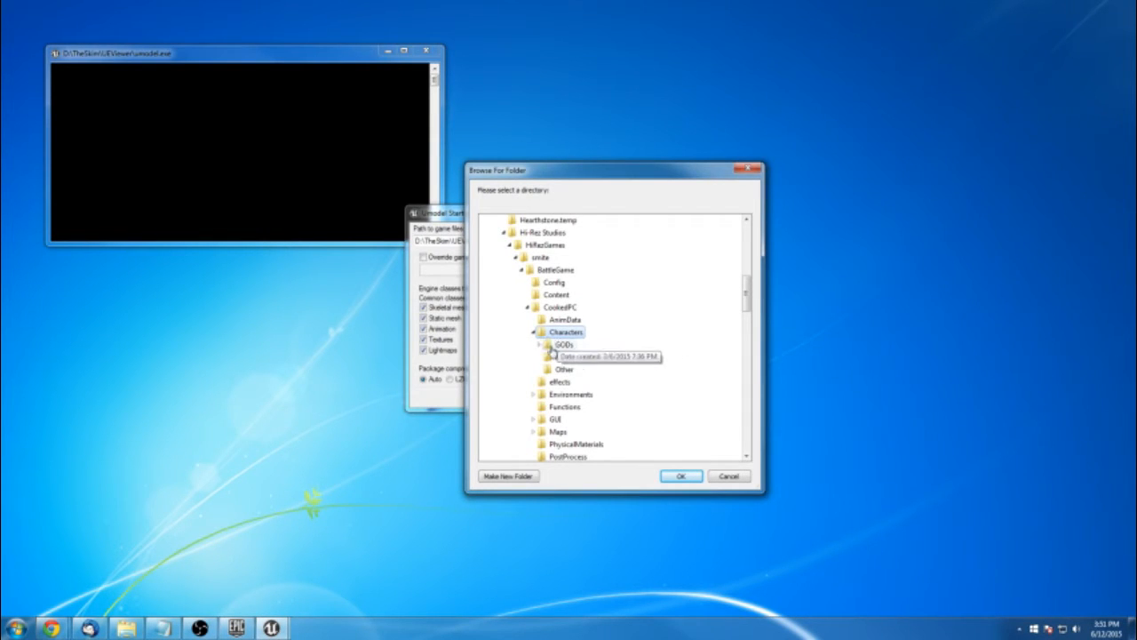
{"action": "left_click", "coordinate": [691, 478]}
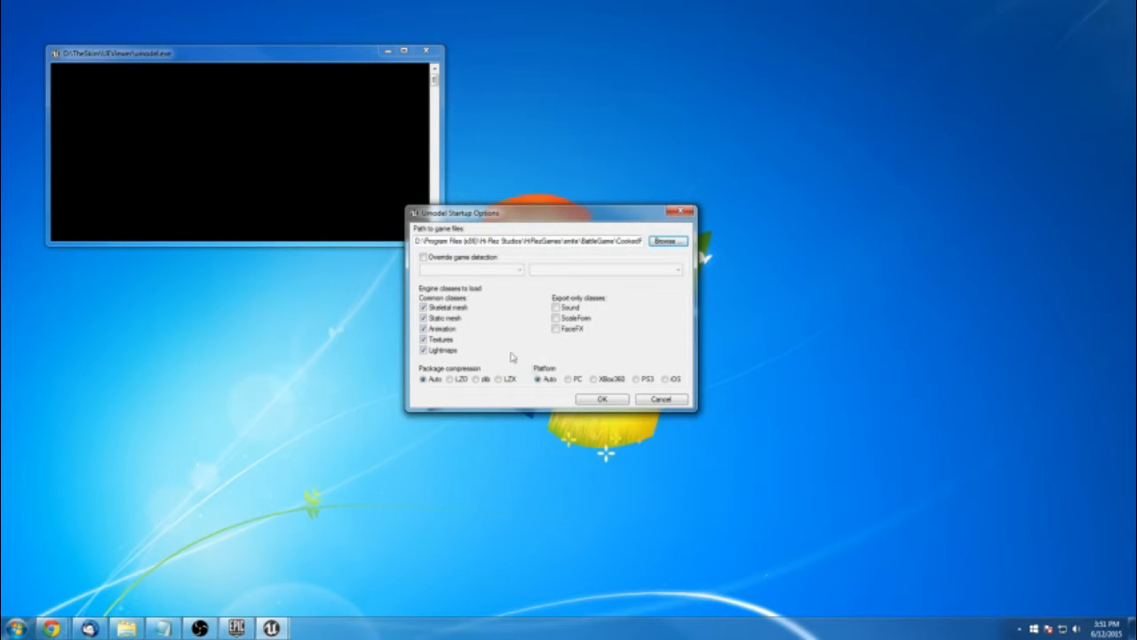
{"action": "left_click", "coordinate": [610, 404]}
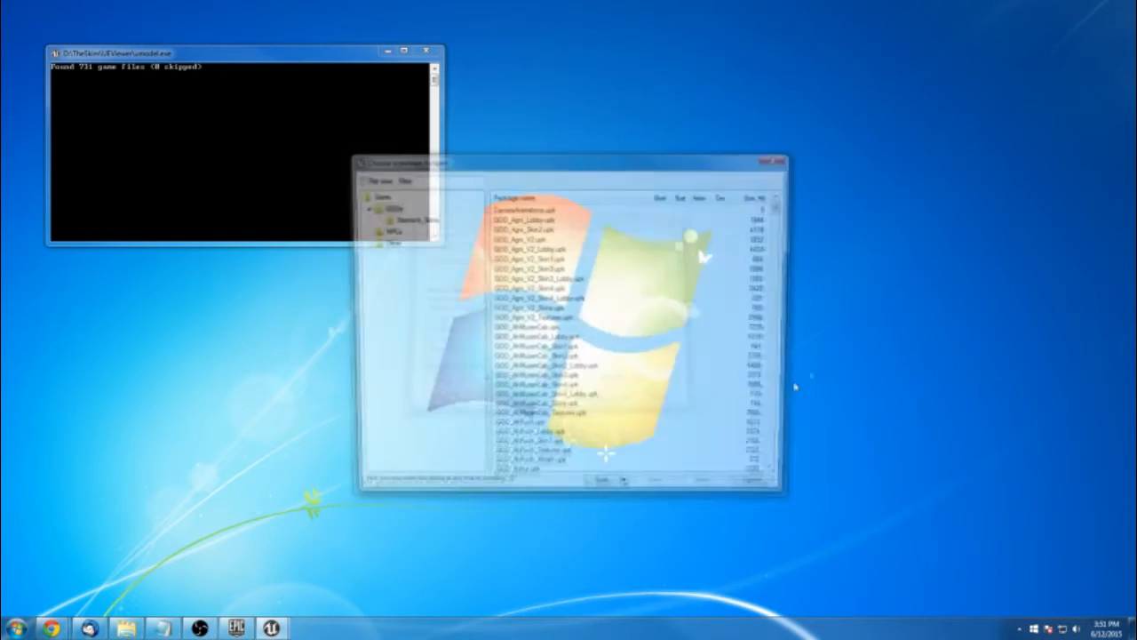
Filter the GODs packages by "bel" and open GOD_Bellona.upk in the viewer
{"action": "left_click_drag", "start_coordinate": [531, 158], "coordinate": [523, 50]}
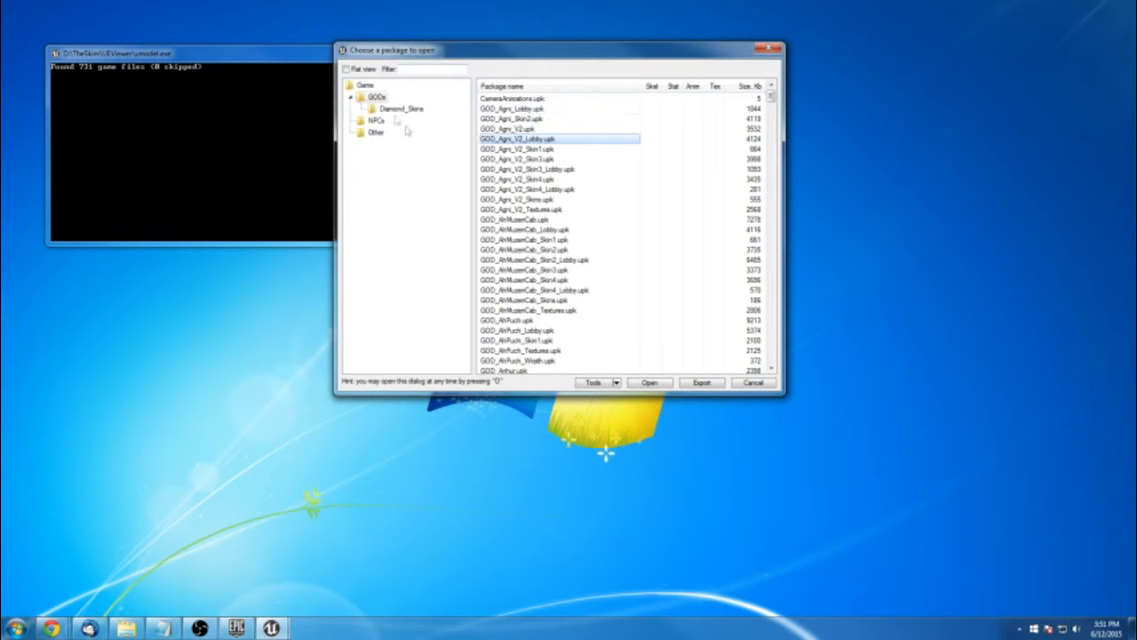
{"action": "left_click", "coordinate": [420, 70]}
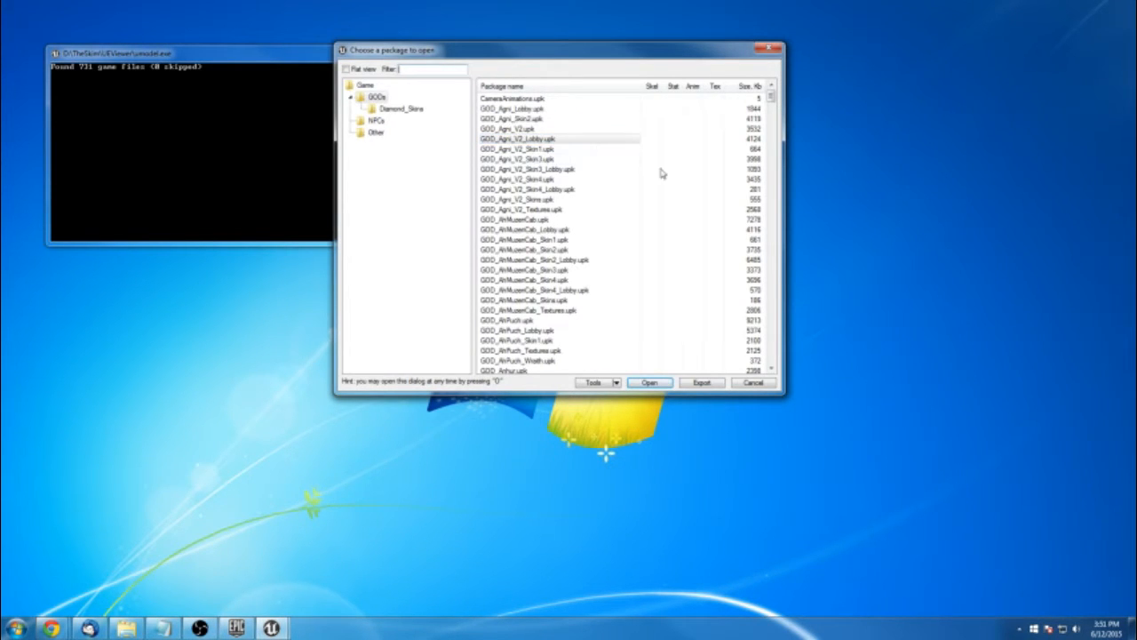
{"action": "type", "text": "bel"}
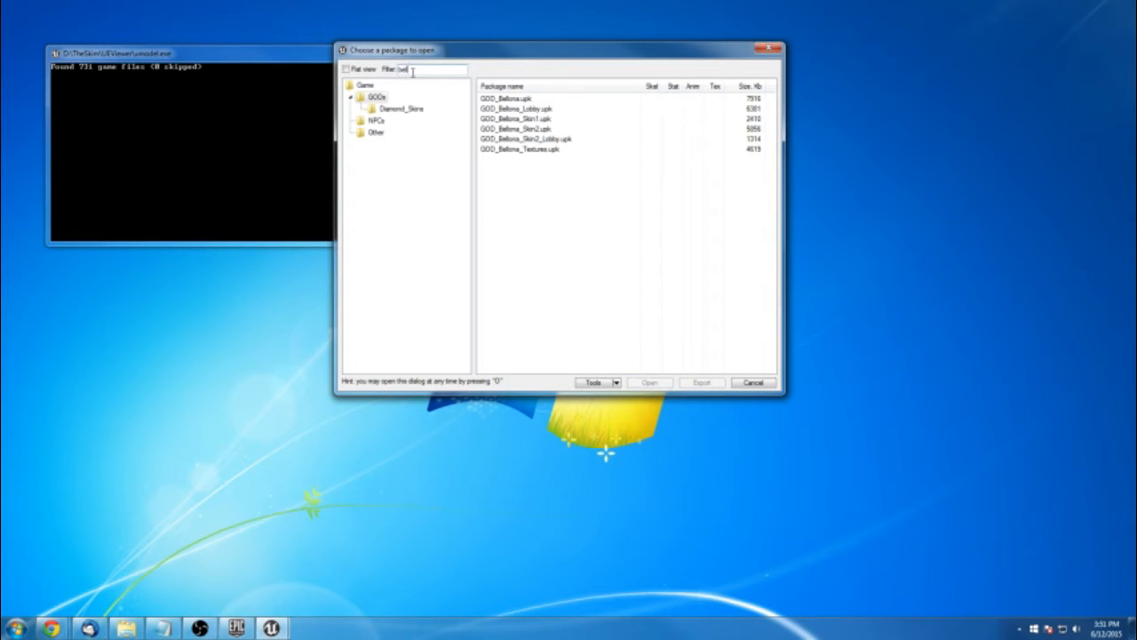
{"action": "left_click", "coordinate": [534, 102]}
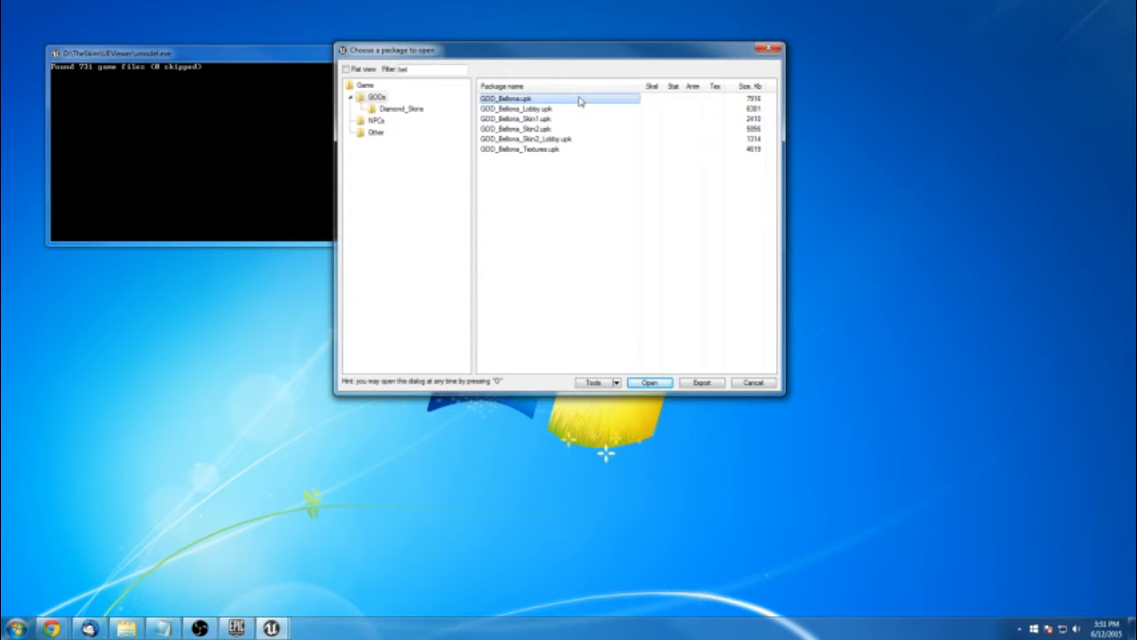
{"action": "double_click", "coordinate": [519, 99]}
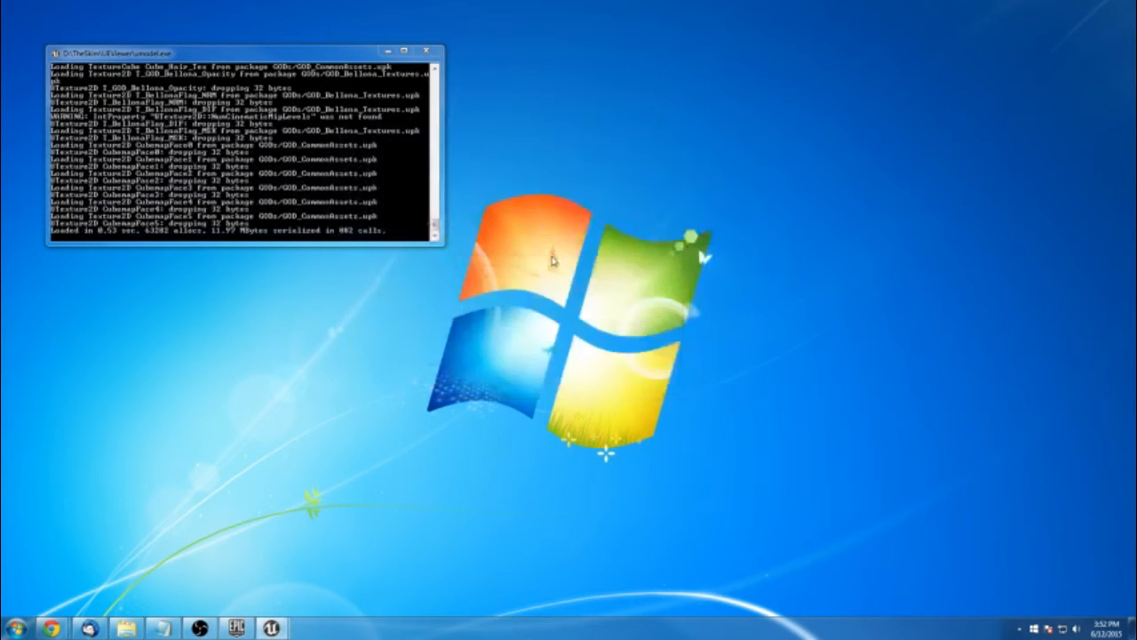
{"action": "left_click_drag", "start_coordinate": [592, 135], "coordinate": [626, 76]}
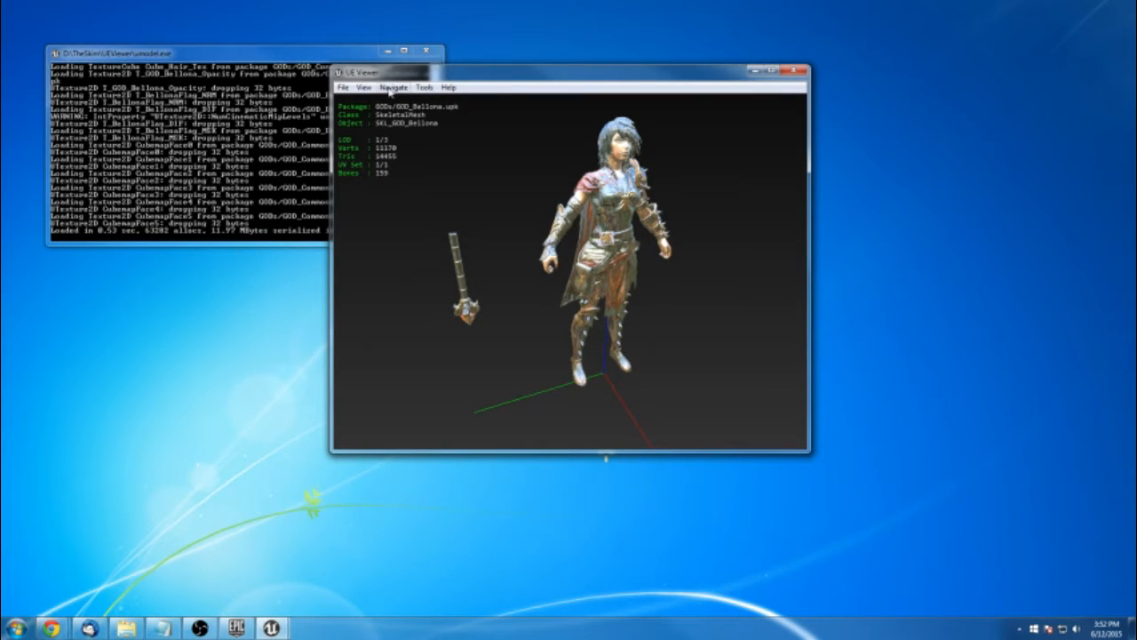
Browse the meshes in the Bellona package, including the sword, shield and hammer, and return to the full SKL_GOD_Bellona character
{"action": "left_click", "coordinate": [389, 88]}
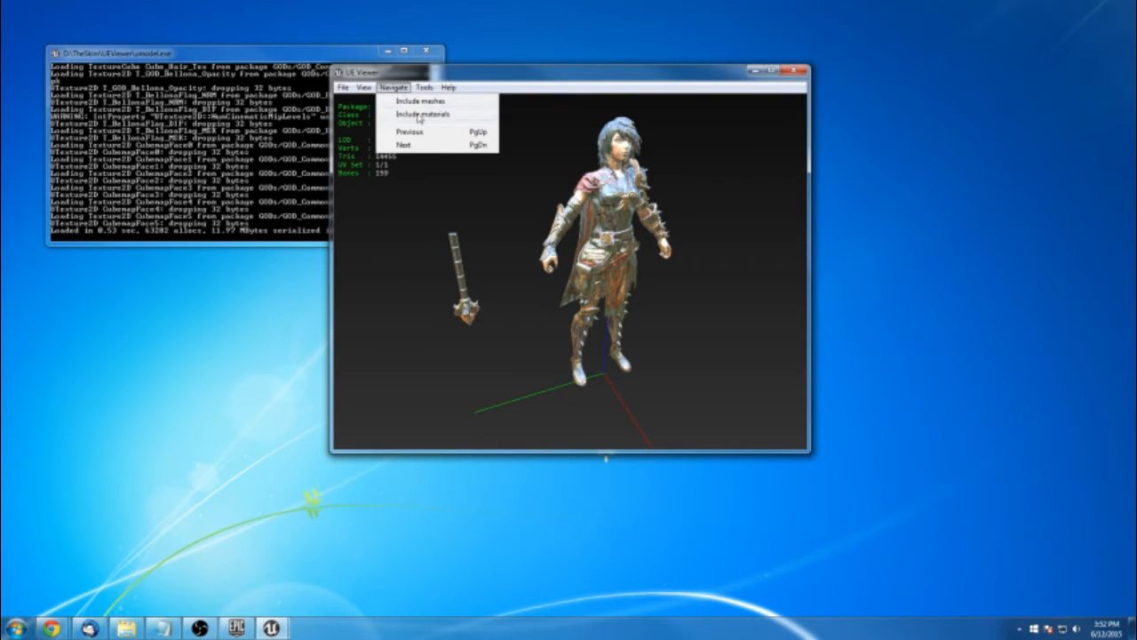
{"action": "left_click", "coordinate": [418, 105]}
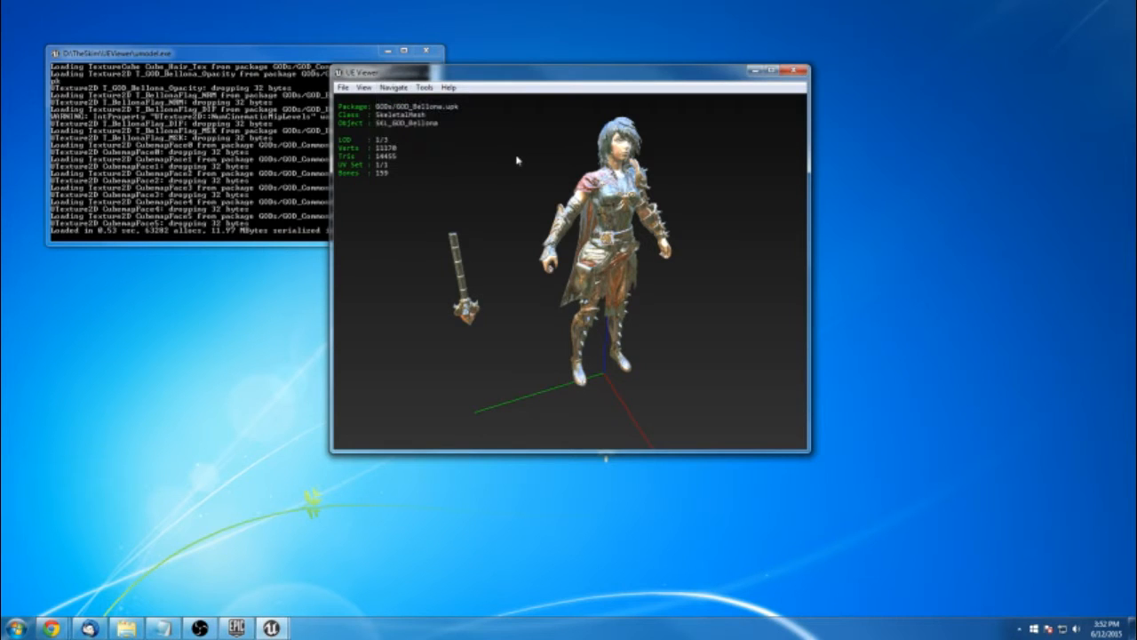
{"action": "key", "text": "Page_Down"}
{"action": "key", "text": "Page_Up"}
{"action": "key", "text": "Page_Down"}
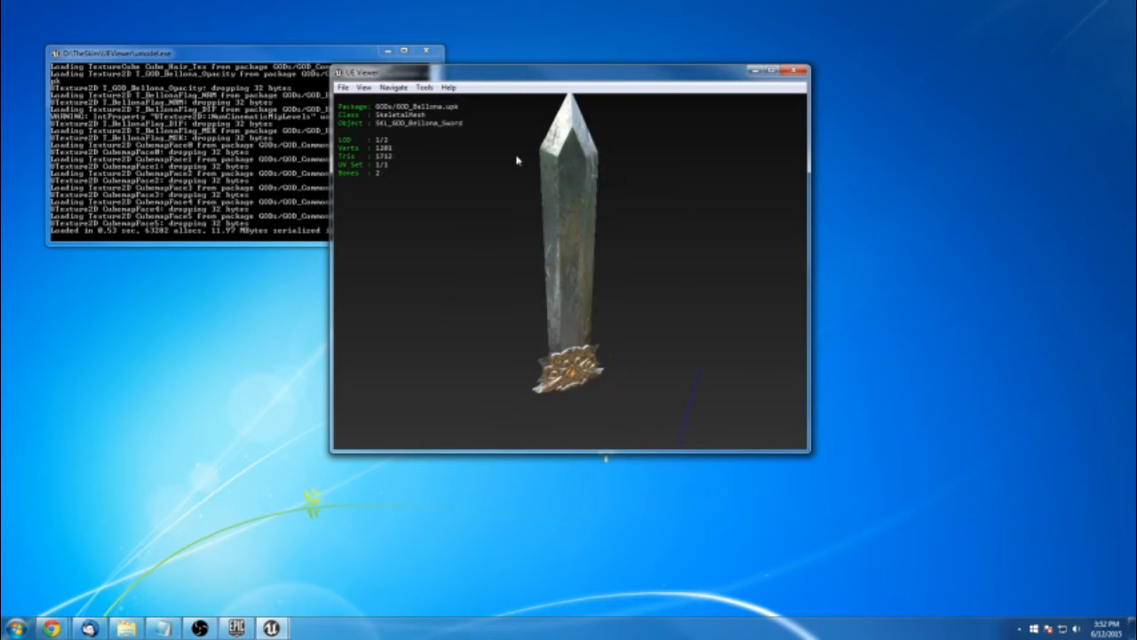
{"action": "key", "text": "Page_Down"}
{"action": "key", "text": "Page_Up"}
{"action": "key", "text": "Page_Down"}
{"action": "key", "text": "Page_Up"}
{"action": "key", "text": "Page_Down"}
{"action": "key", "text": "Page_Down"}
{"action": "key", "text": "Page_Up"}
{"action": "key", "text": "Page_Down"}
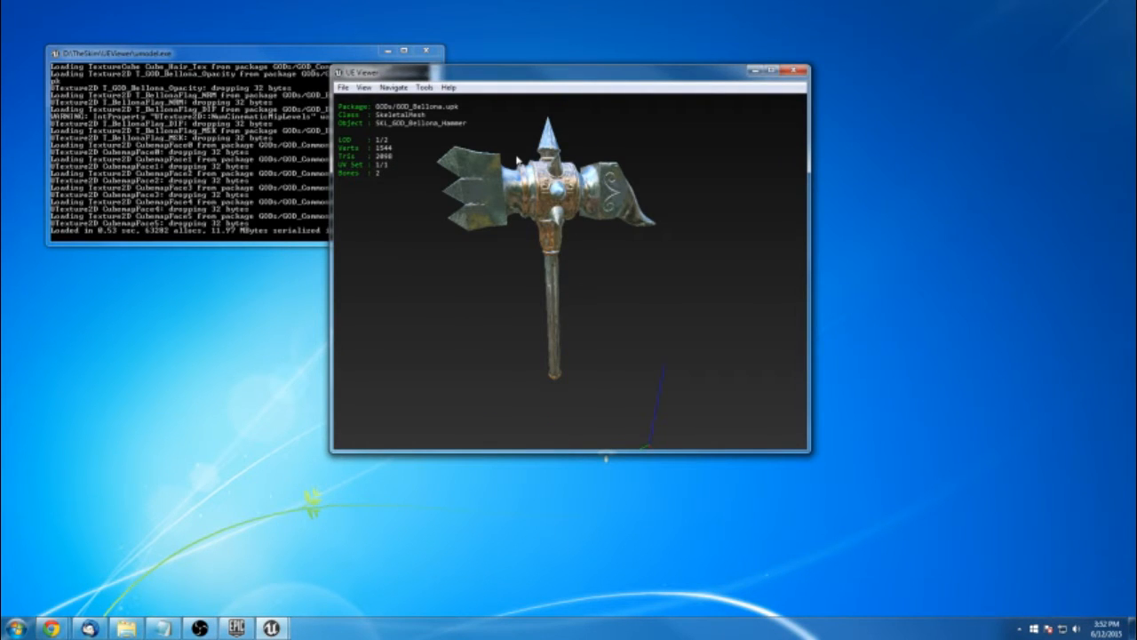
{"action": "key", "text": "Page_Up"}
{"action": "key", "text": "Page_Up"}
{"action": "key", "text": "Page_Down"}
{"action": "key", "text": "Page_Up"}
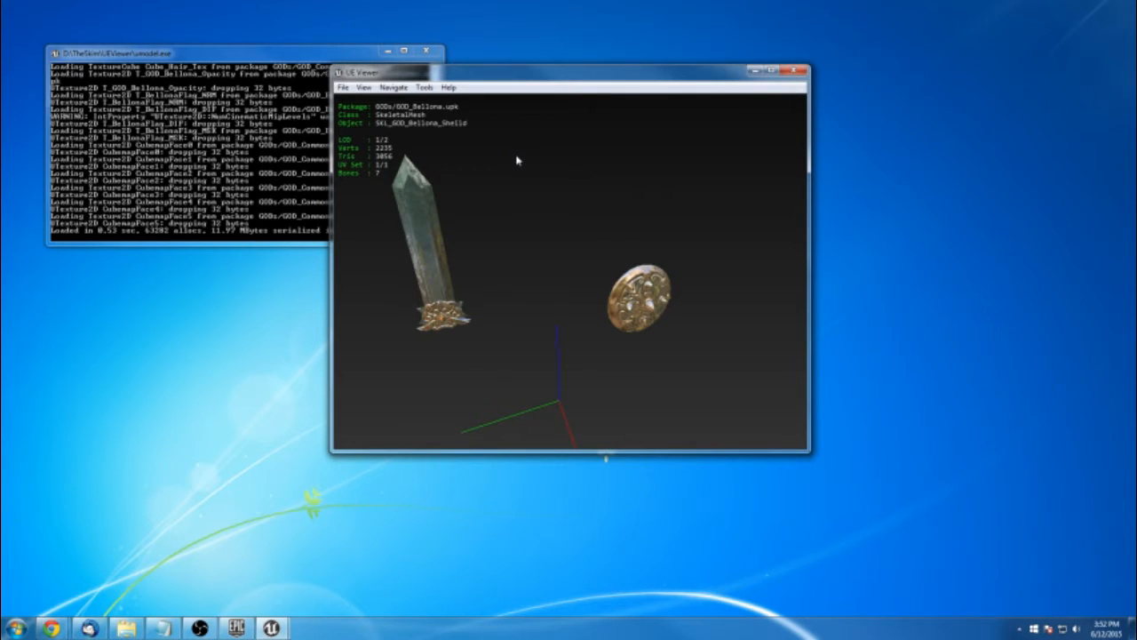
{"action": "key", "text": "Page_Down"}
{"action": "key", "text": "Page_Up"}
{"action": "key", "text": "Page_Up"}
{"action": "key", "text": "Page_Up"}
{"action": "key", "text": "Page_Up"}
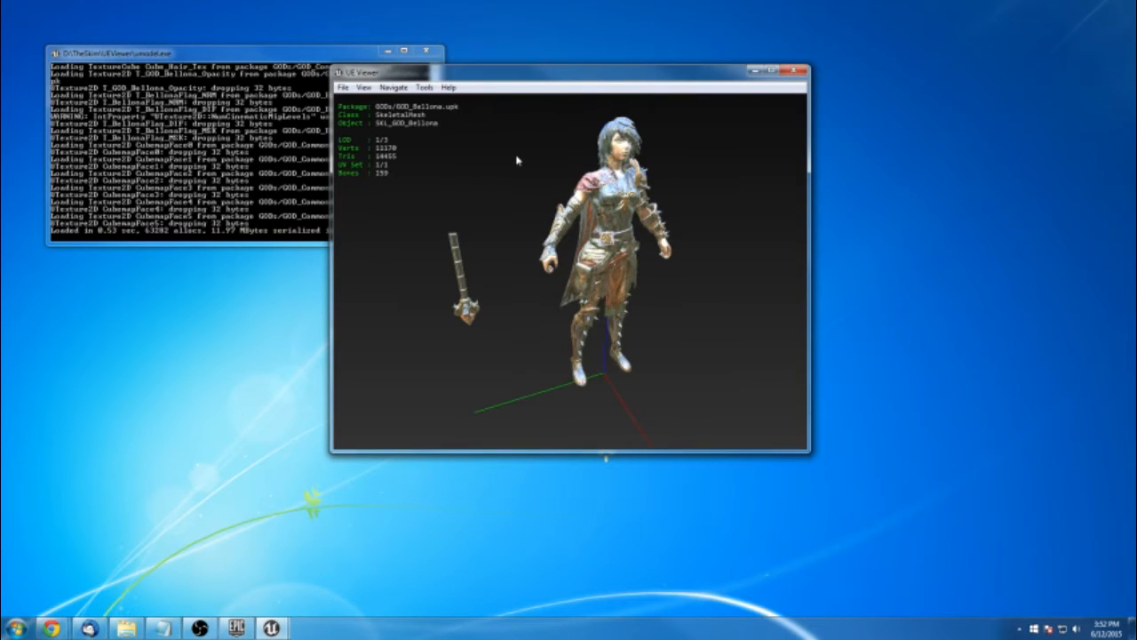
{"action": "key", "text": "Page_Up"}
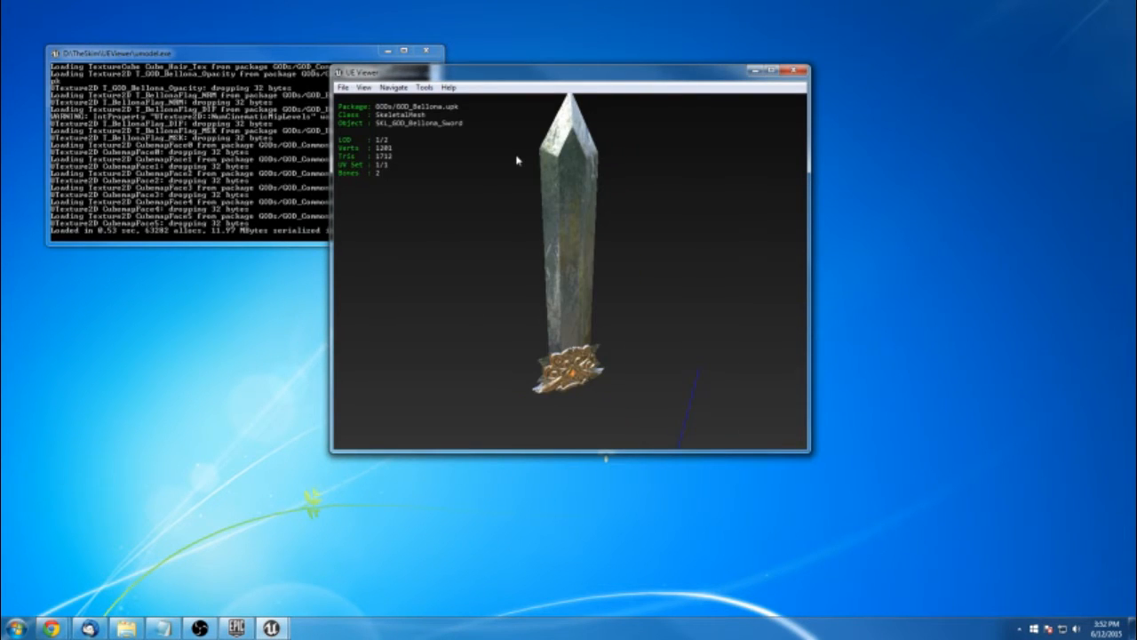
{"action": "key", "text": "Page_Up"}
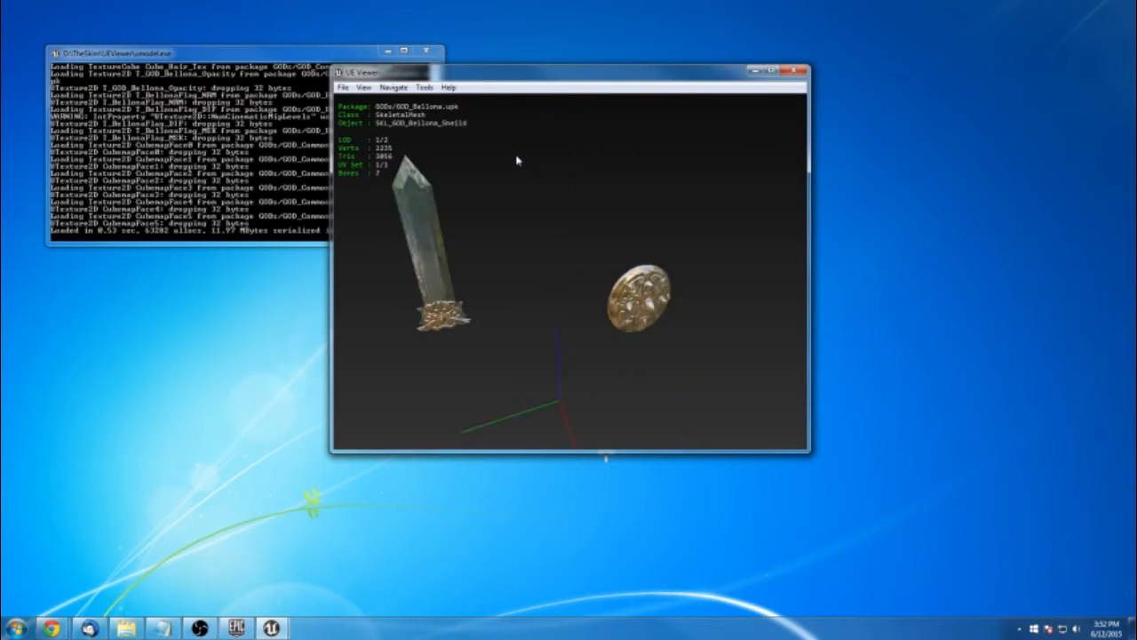
{"action": "key", "text": "Page_Up"}
{"action": "key", "text": "Page_Up"}
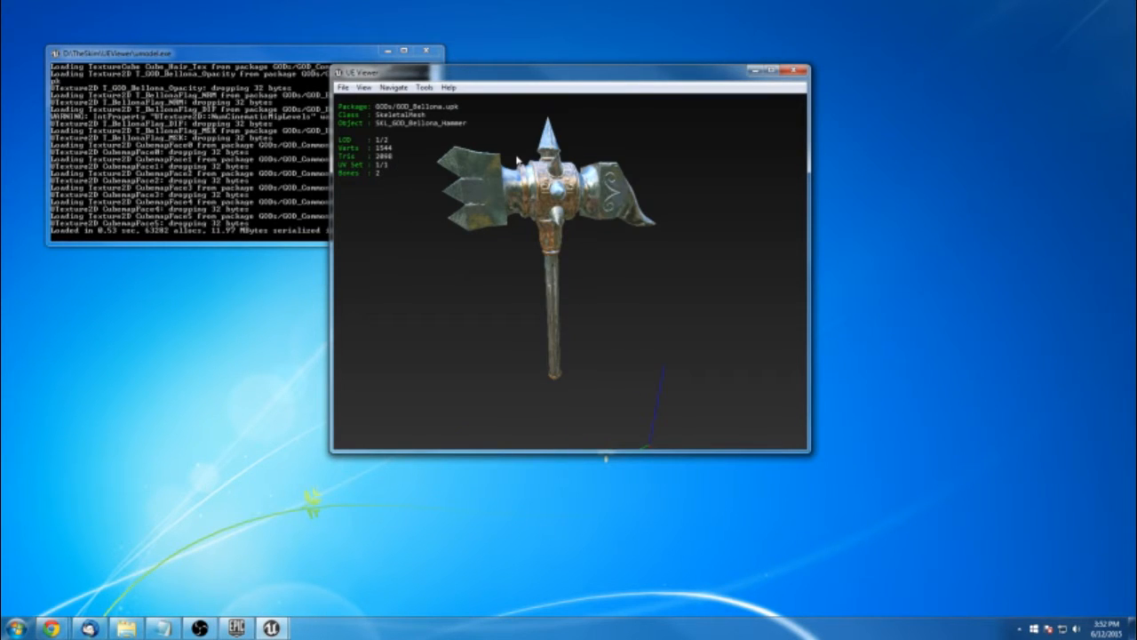
{"action": "key", "text": "Page_Down"}
{"action": "key", "text": "Page_Down"}
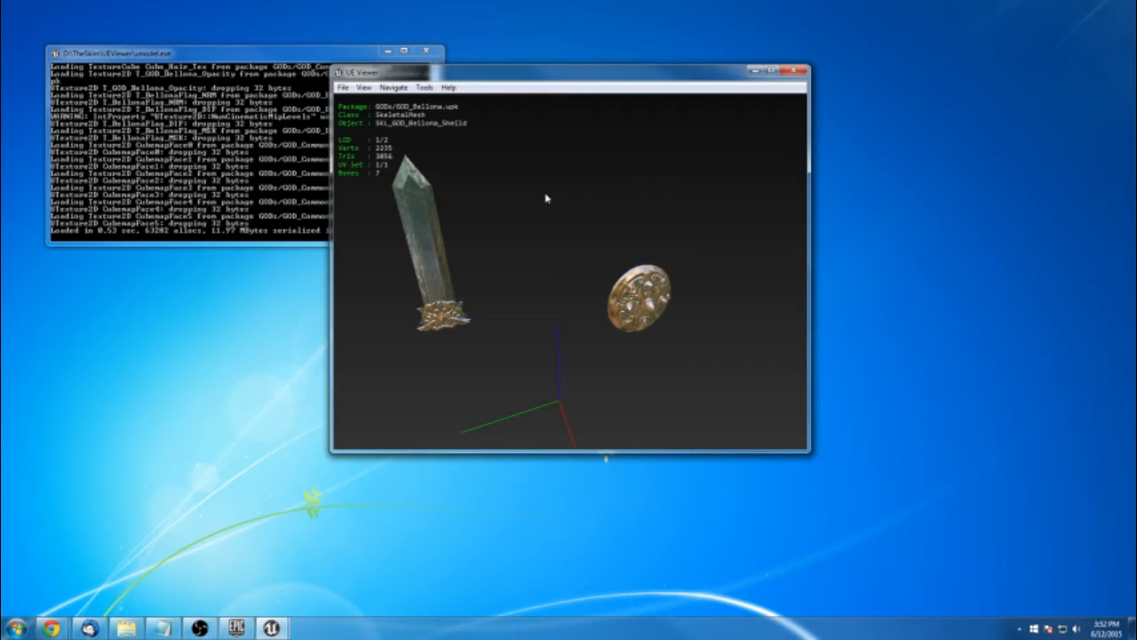
{"action": "key", "text": "Page_Down"}
{"action": "key", "text": "Page_Down"}
View Bellona from the front in a maximized viewer, bring up the keyboard help, and export the character mesh
{"action": "left_click_drag", "start_coordinate": [570, 271], "coordinate": [486, 271]}
{"action": "left_click_drag", "start_coordinate": [613, 227], "coordinate": [638, 238]}
{"action": "left_click", "coordinate": [772, 71]}
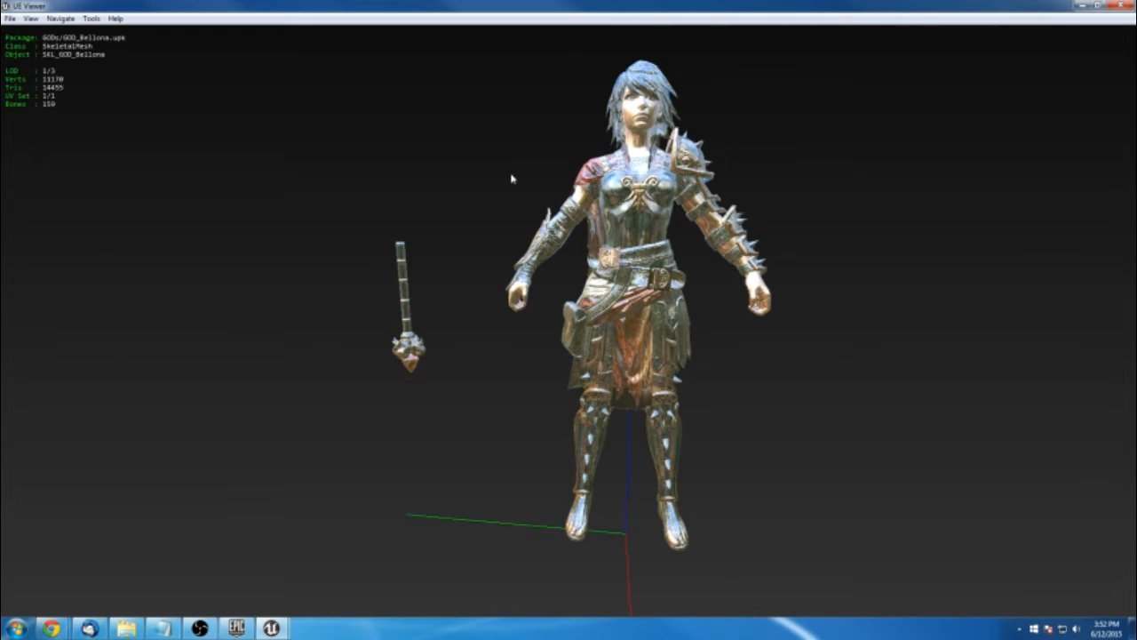
{"action": "key", "text": "h"}
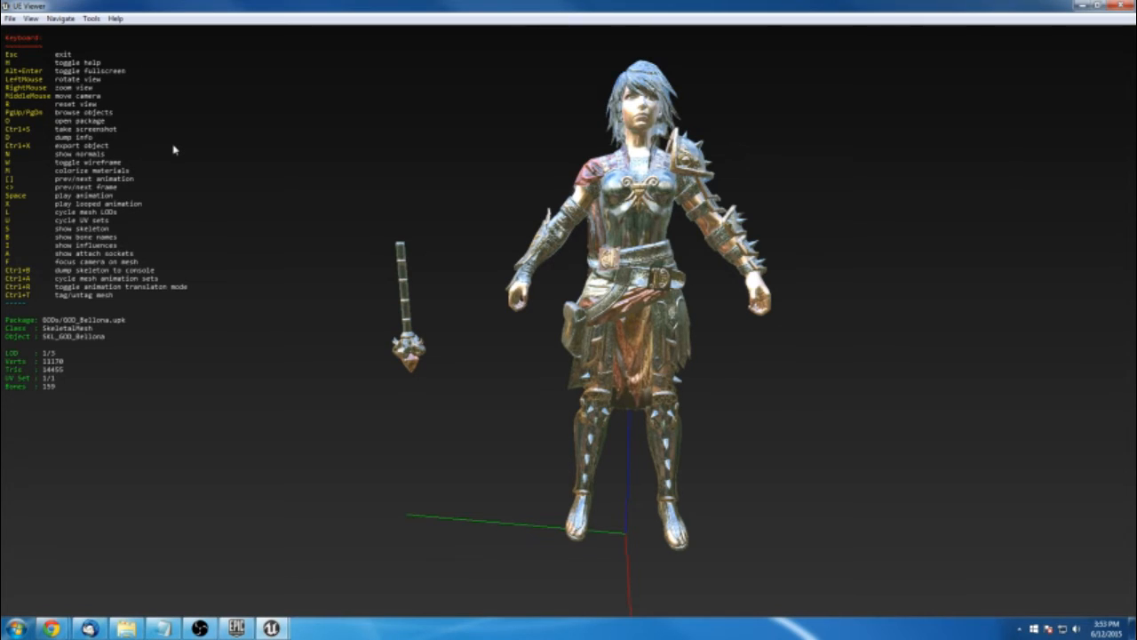
Close the viewer and open the exported GOD_Bellona\SkeletalMesh3 folder inside UmodelExport in Windows Explorer
{"action": "left_click", "coordinate": [1095, 7]}
{"action": "left_click", "coordinate": [1116, 10]}
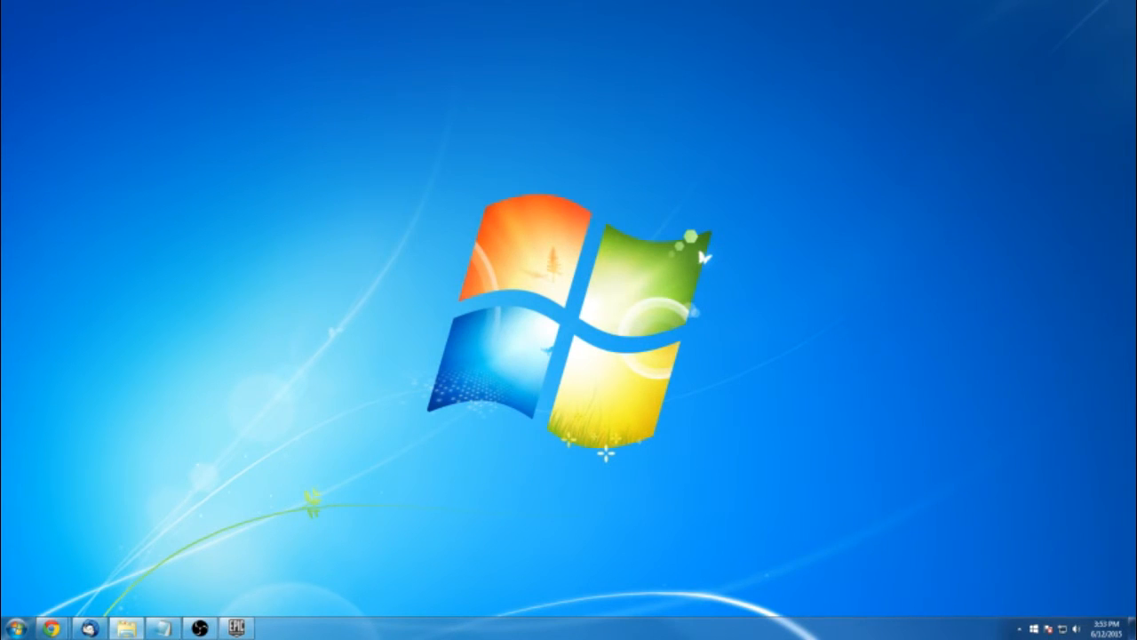
{"action": "left_click", "coordinate": [126, 629]}
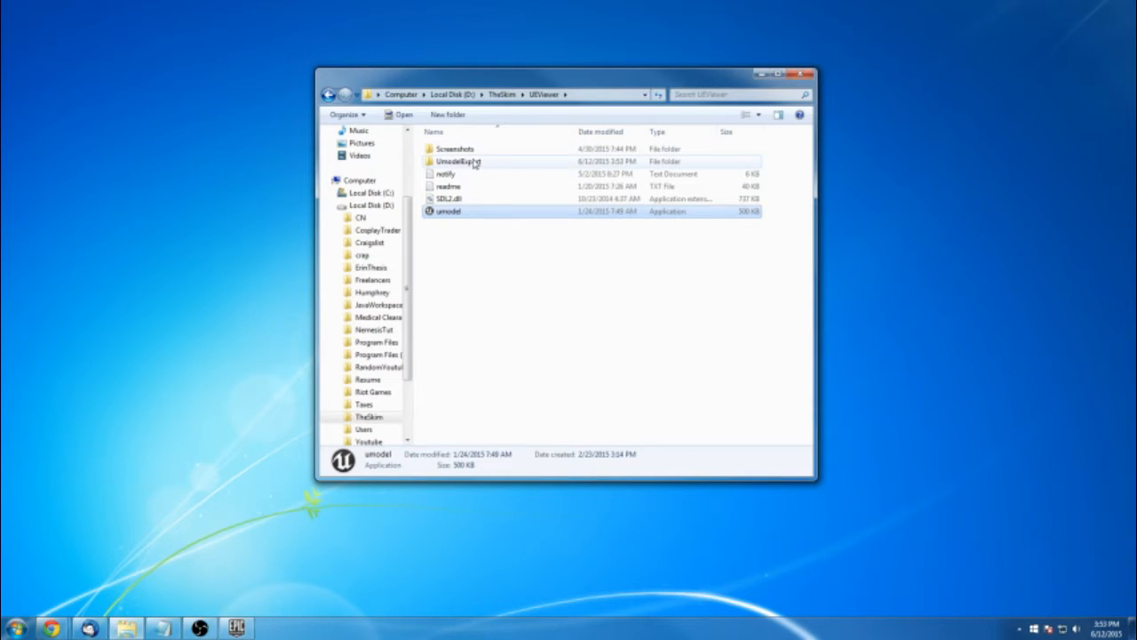
{"action": "double_click", "coordinate": [472, 167]}
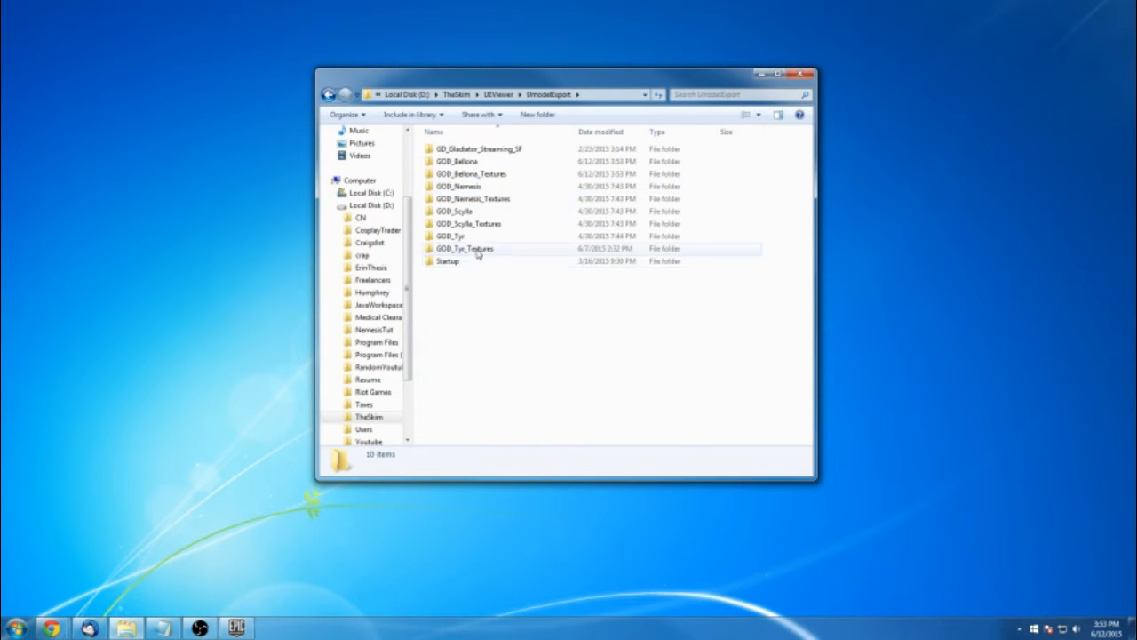
{"action": "left_click", "coordinate": [493, 166]}
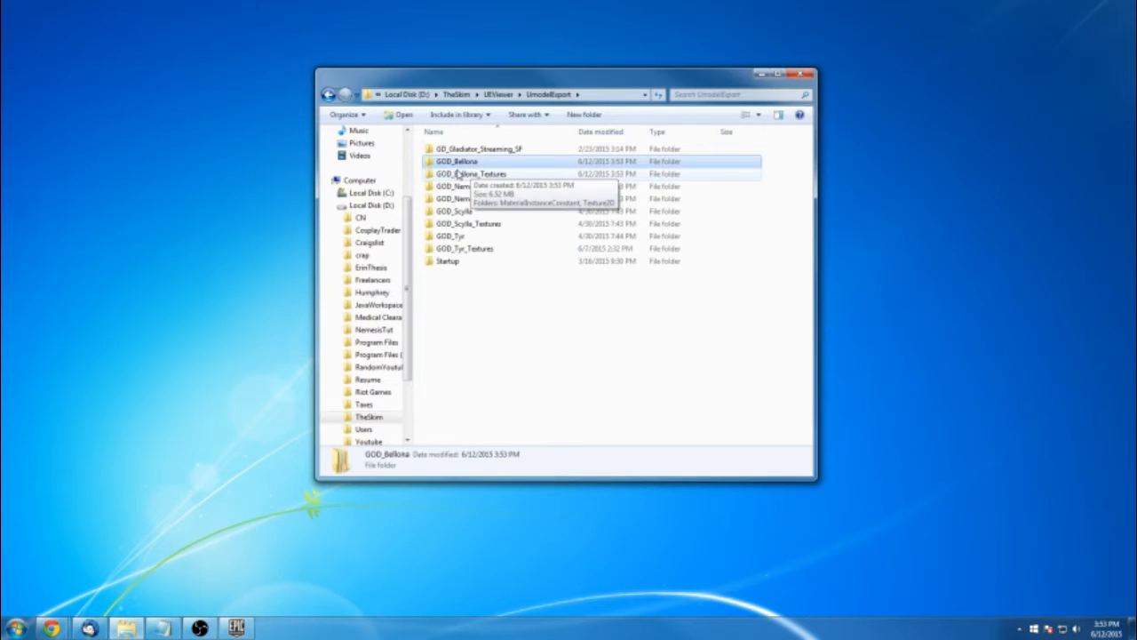
{"action": "double_click", "coordinate": [493, 167]}
{"action": "double_click", "coordinate": [459, 179]}
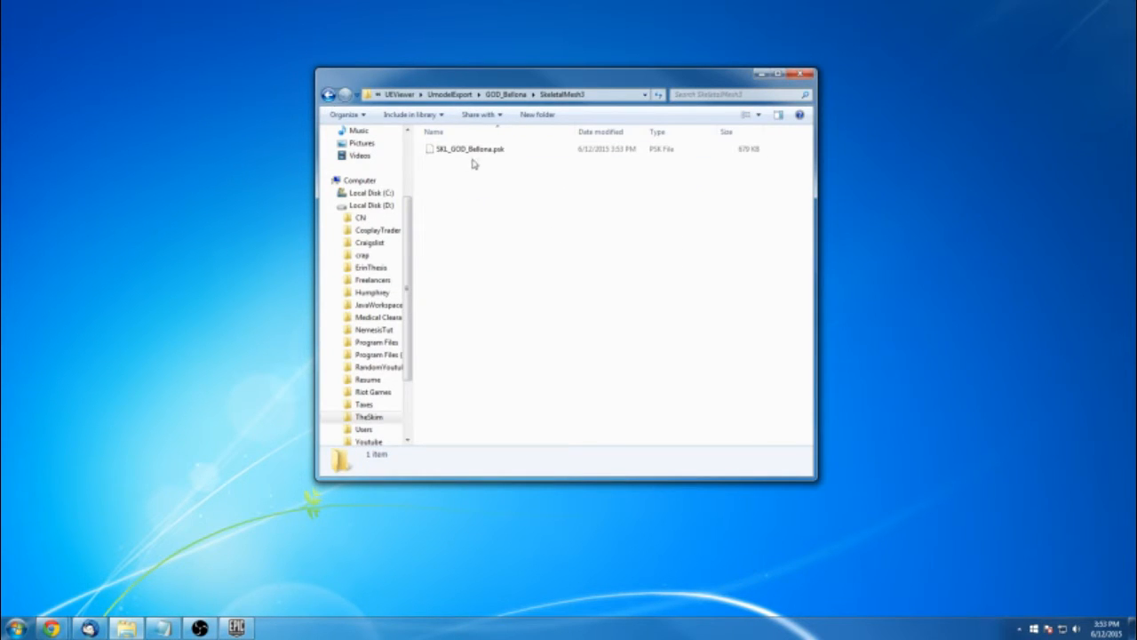
Examine the GOD_Bellona_Textures export folder and its MaterialInstanceConstant and Texture2D subfolders, then return to UmodelExport
{"action": "left_click", "coordinate": [328, 95]}
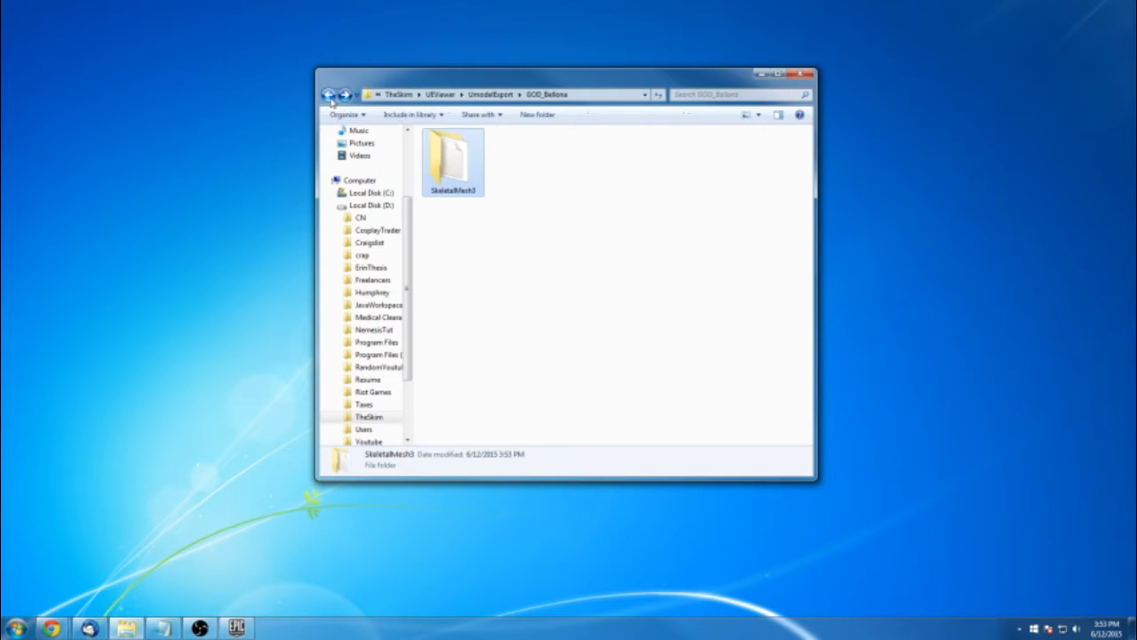
{"action": "left_click", "coordinate": [329, 94]}
{"action": "double_click", "coordinate": [483, 175]}
{"action": "double_click", "coordinate": [452, 161]}
{"action": "left_click", "coordinate": [329, 95]}
{"action": "double_click", "coordinate": [462, 148]}
{"action": "left_click", "coordinate": [328, 94]}
{"action": "left_click", "coordinate": [329, 94]}
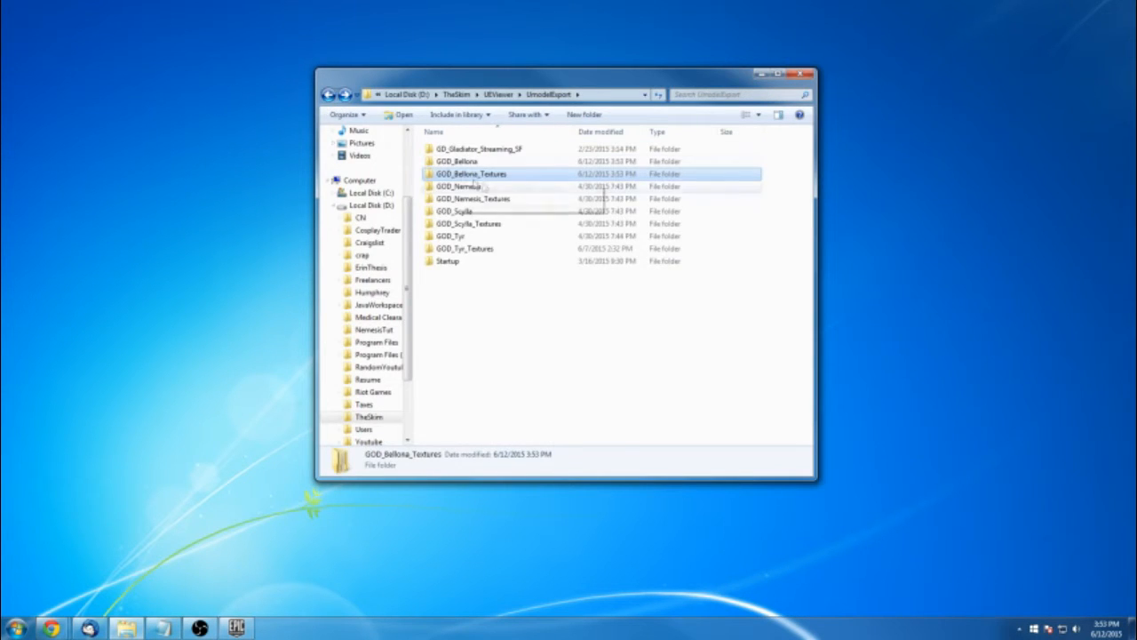
{"action": "double_click", "coordinate": [480, 175]}
{"action": "left_click", "coordinate": [329, 94]}
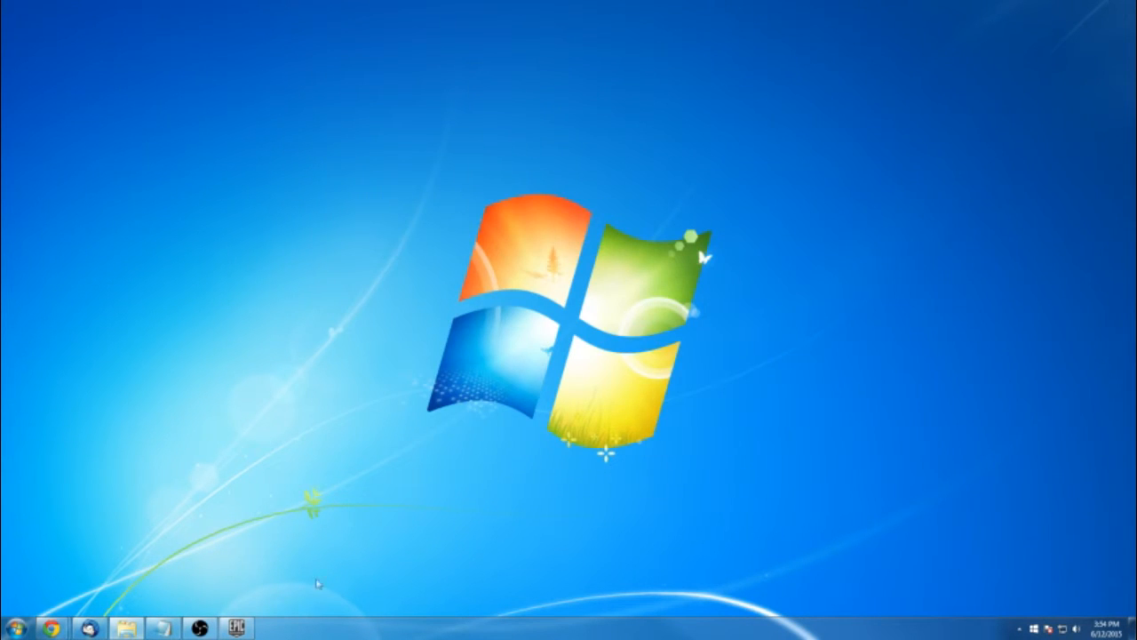
Switch to Chrome to view the blender.org download page and its address, then minimize the browser
{"action": "mouse_move", "coordinate": [51, 628]}
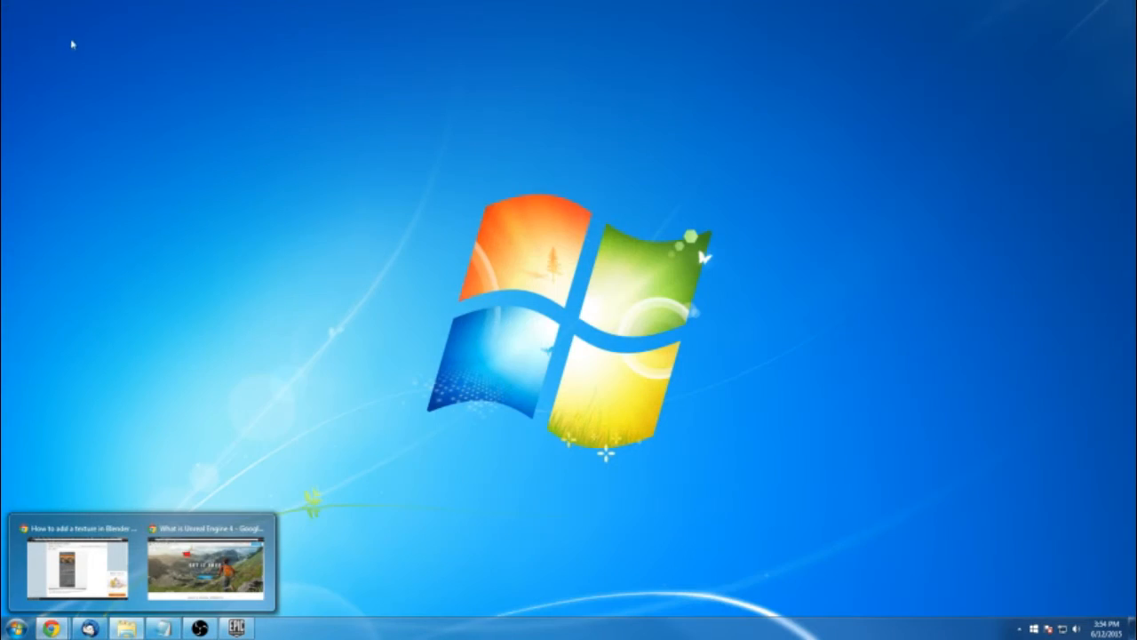
{"action": "left_click", "coordinate": [206, 560]}
{"action": "left_click", "coordinate": [58, 7]}
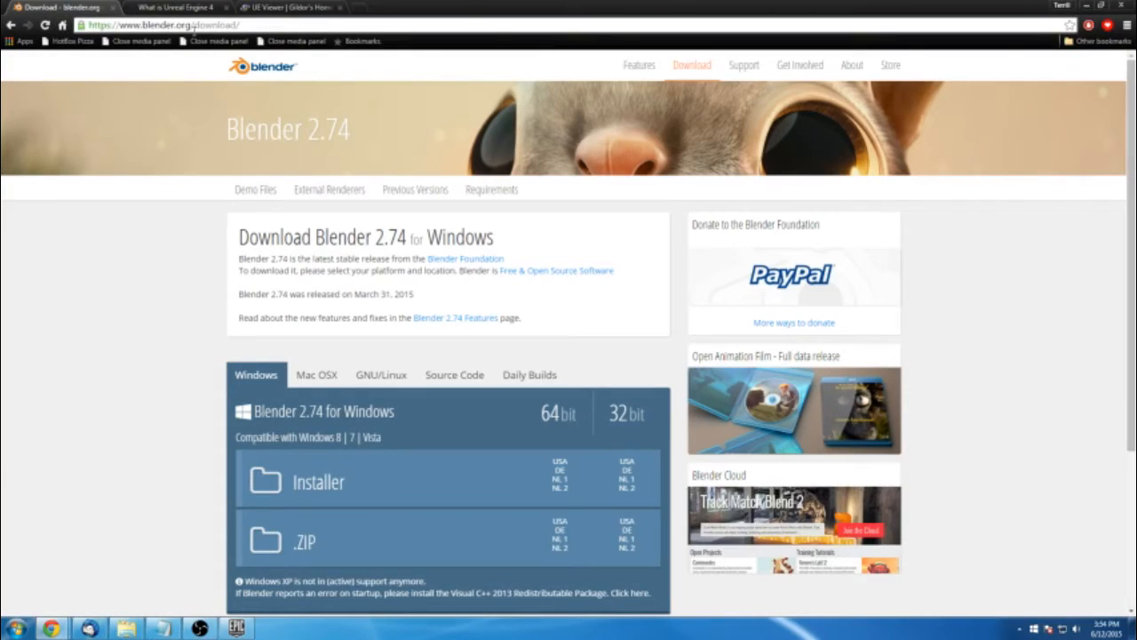
{"action": "left_click", "coordinate": [278, 27]}
{"action": "left_click", "coordinate": [272, 27]}
{"action": "left_click", "coordinate": [149, 5]}
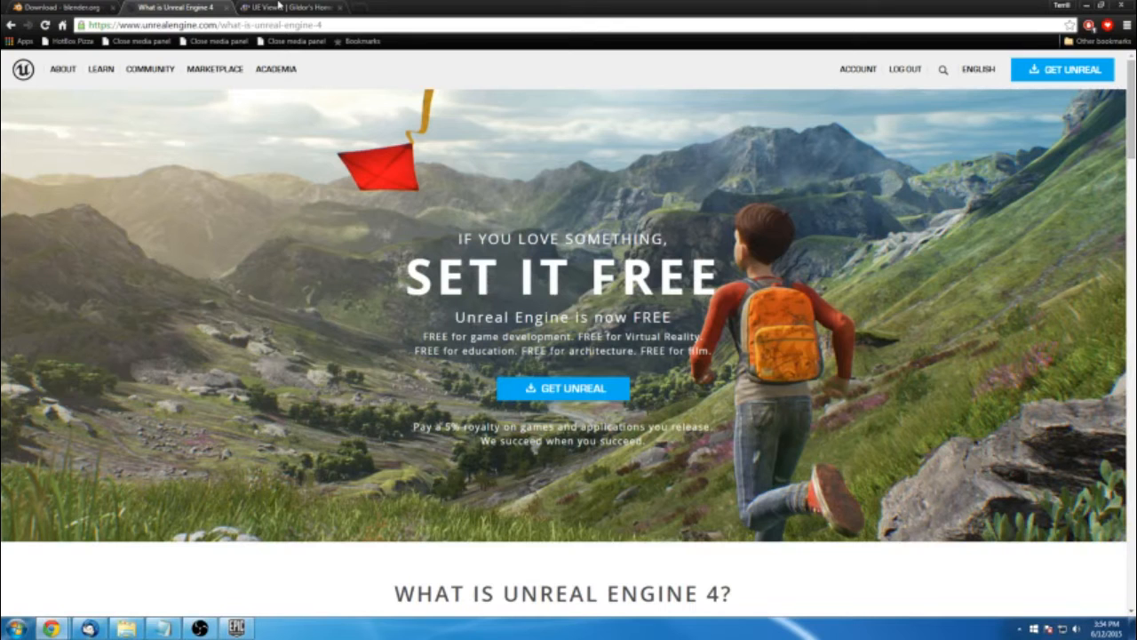
{"action": "left_click", "coordinate": [1086, 5]}
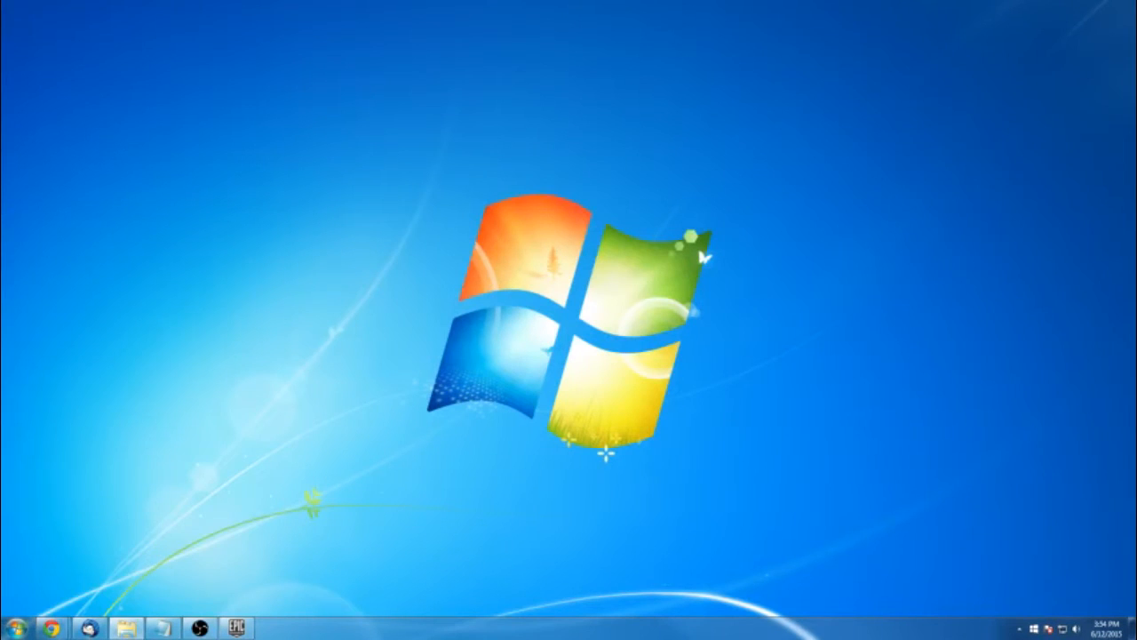
Launch Blender, dismiss the splash screen, and delete the default cube from the scene
{"action": "left_click", "coordinate": [16, 628]}
{"action": "left_click", "coordinate": [42, 486]}
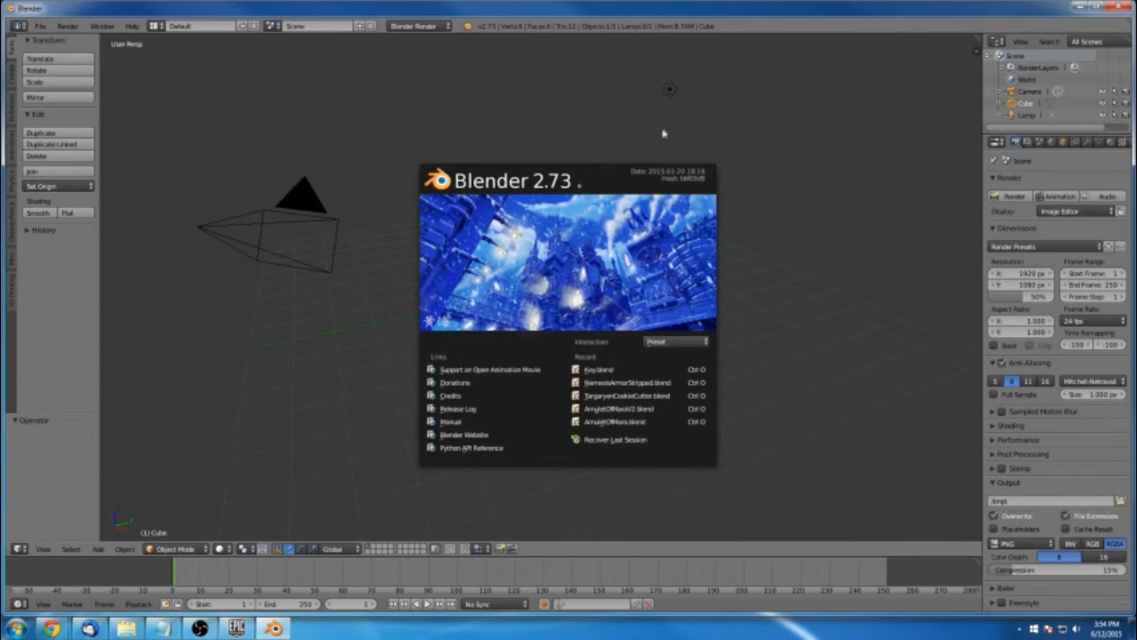
{"action": "left_click", "coordinate": [497, 149]}
{"action": "right_click", "coordinate": [1029, 105]}
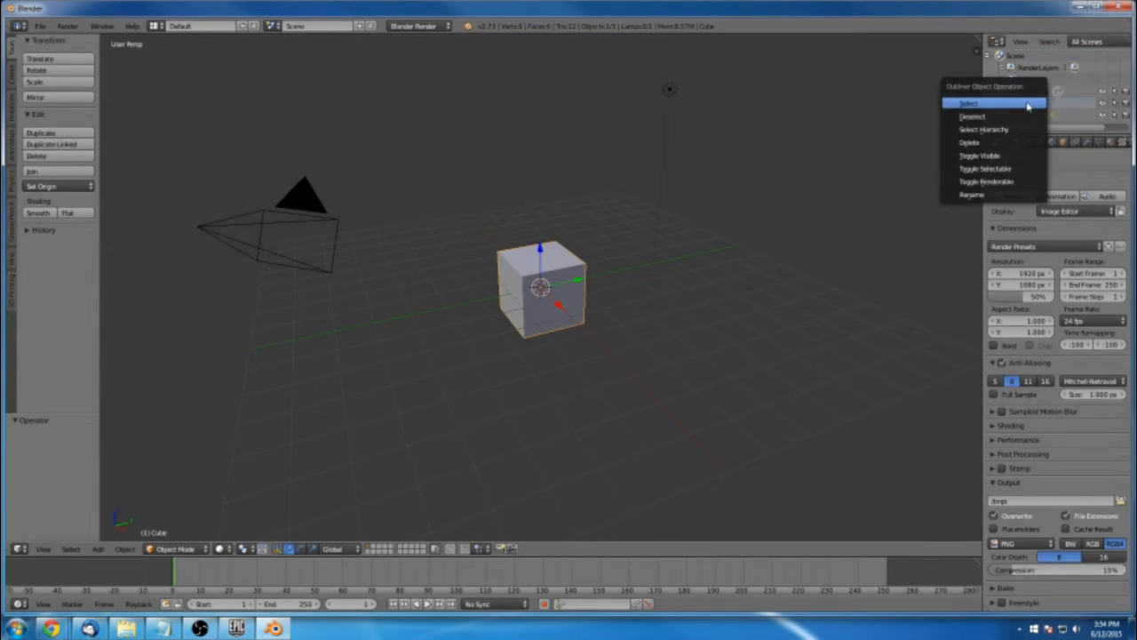
{"action": "left_click", "coordinate": [983, 145]}
Import the skeleton mesh SKL_GOD_Bellona.psk from the exported GOD_Bellona\SkeletalMesh3 folder with mesh, bones and single UV texture enabled
{"action": "left_click", "coordinate": [40, 26]}
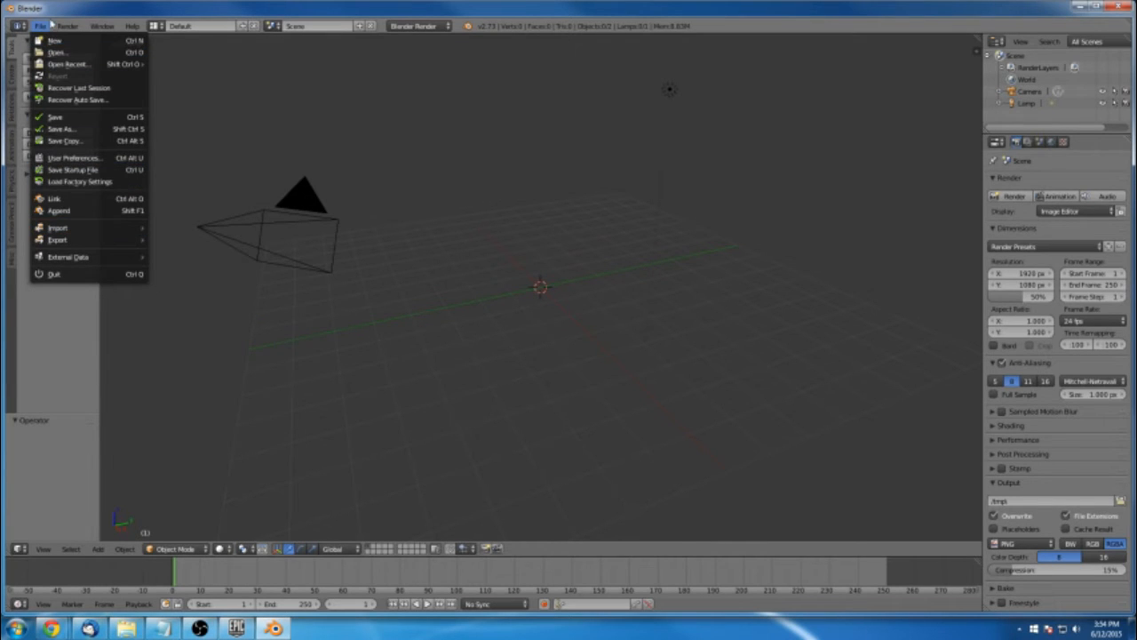
{"action": "mouse_move", "coordinate": [62, 230]}
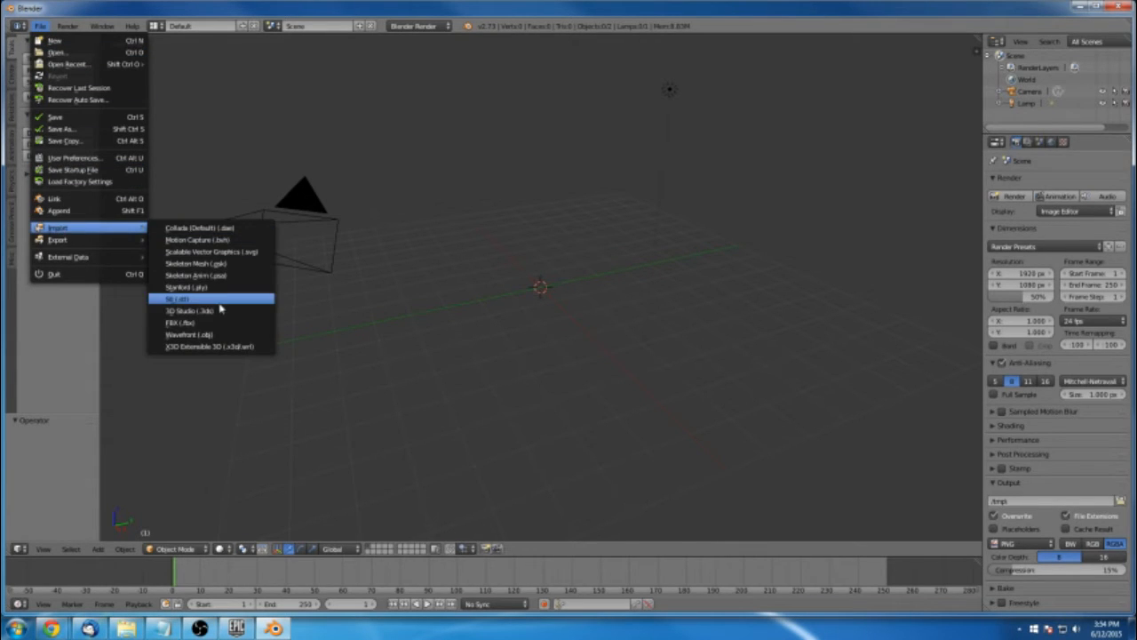
{"action": "left_click", "coordinate": [213, 263]}
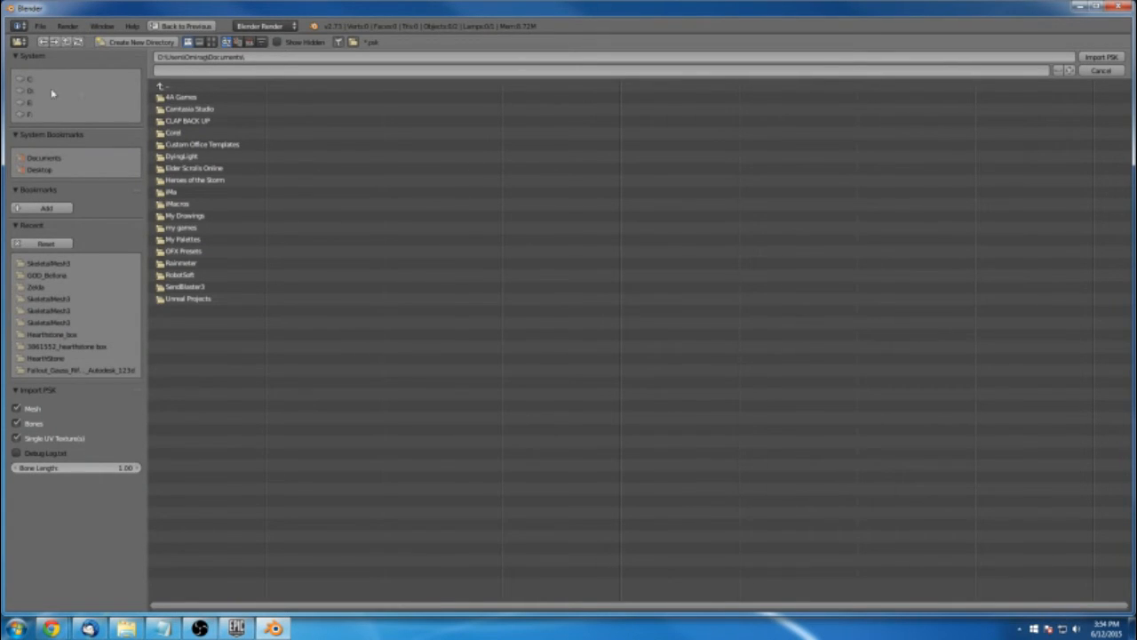
{"action": "left_click", "coordinate": [59, 278]}
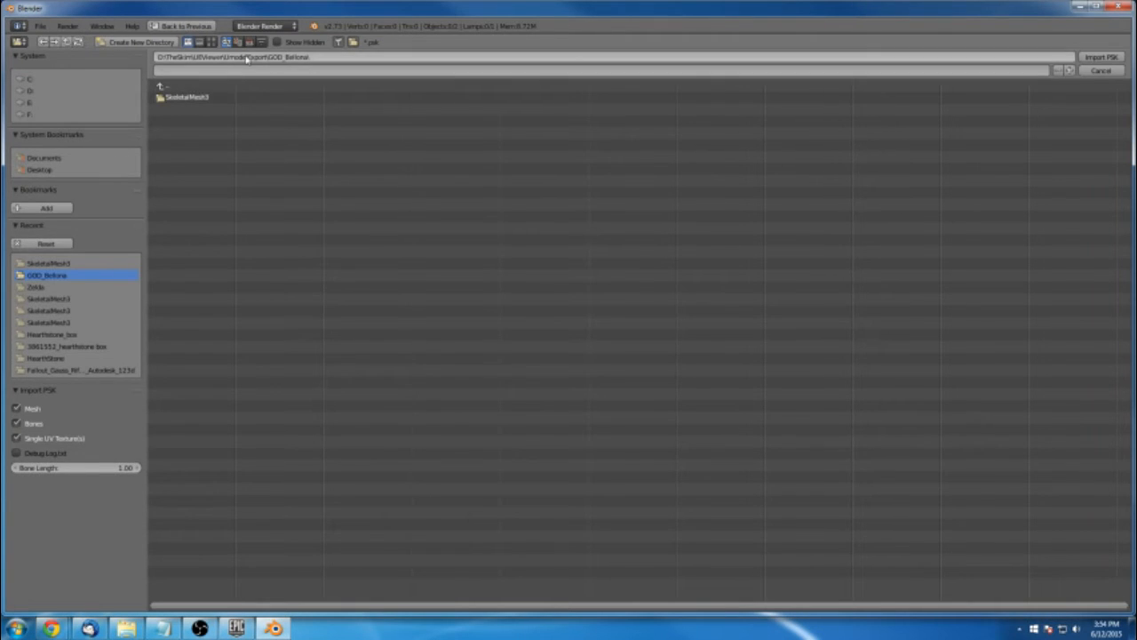
{"action": "left_click", "coordinate": [171, 98]}
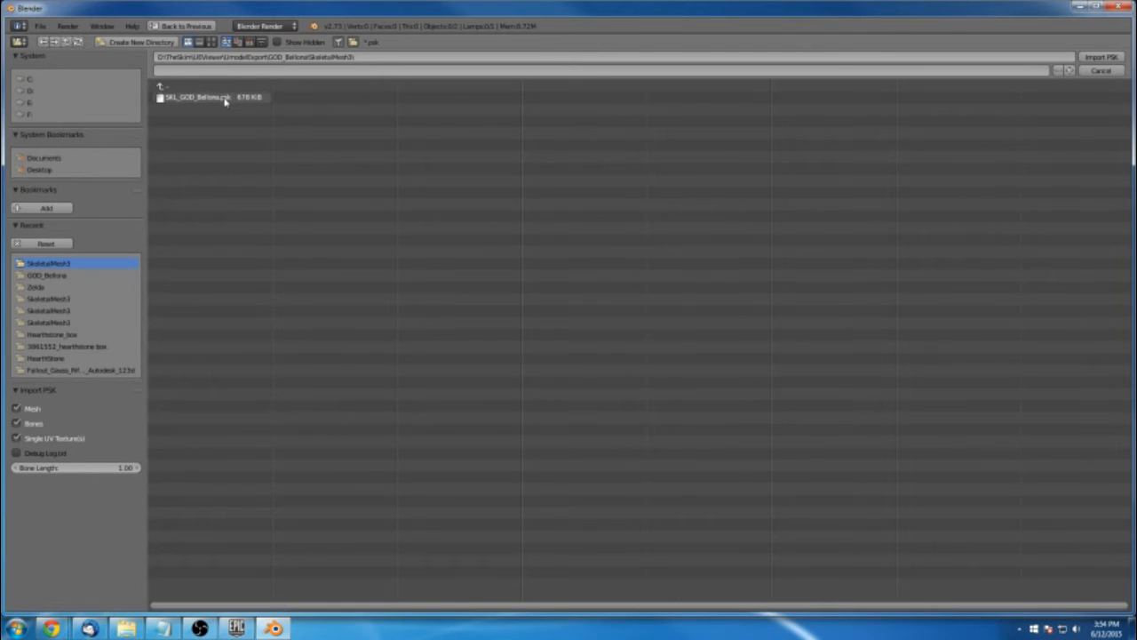
{"action": "left_click", "coordinate": [225, 99]}
{"action": "left_click", "coordinate": [1100, 58]}
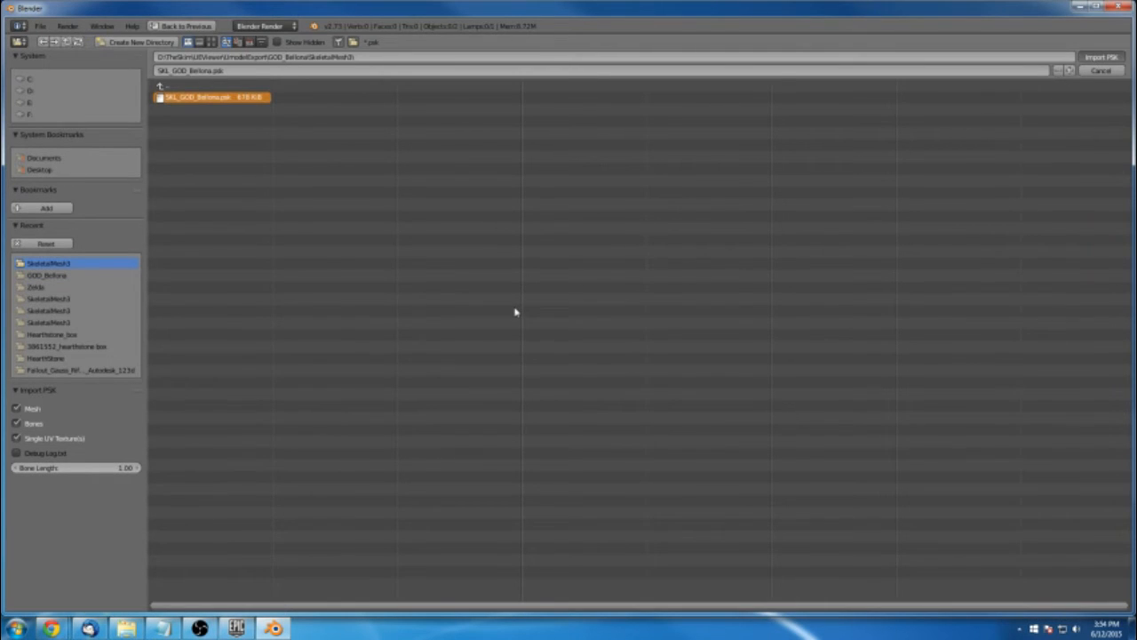
Examine the imported Bellona mesh and its oversized armature bones from the front
{"action": "scroll", "coordinate": [546, 199], "scroll_direction": "down", "scroll_amount": 15}
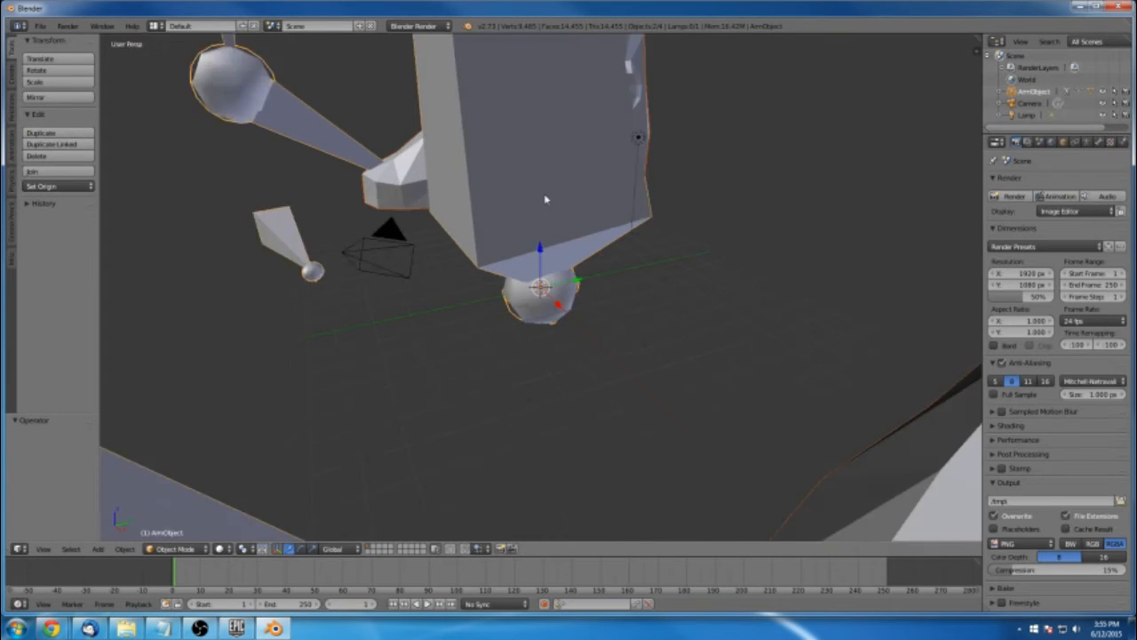
{"action": "scroll", "coordinate": [546, 200], "scroll_direction": "down", "scroll_amount": 8}
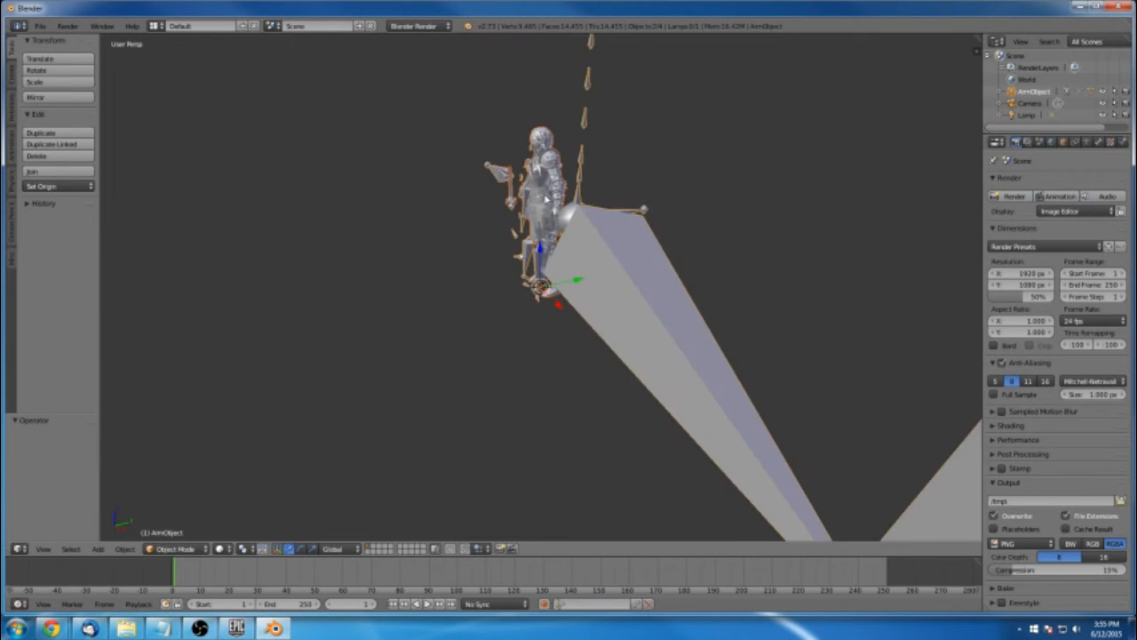
{"action": "scroll", "coordinate": [622, 178], "scroll_direction": "up", "scroll_amount": 5}
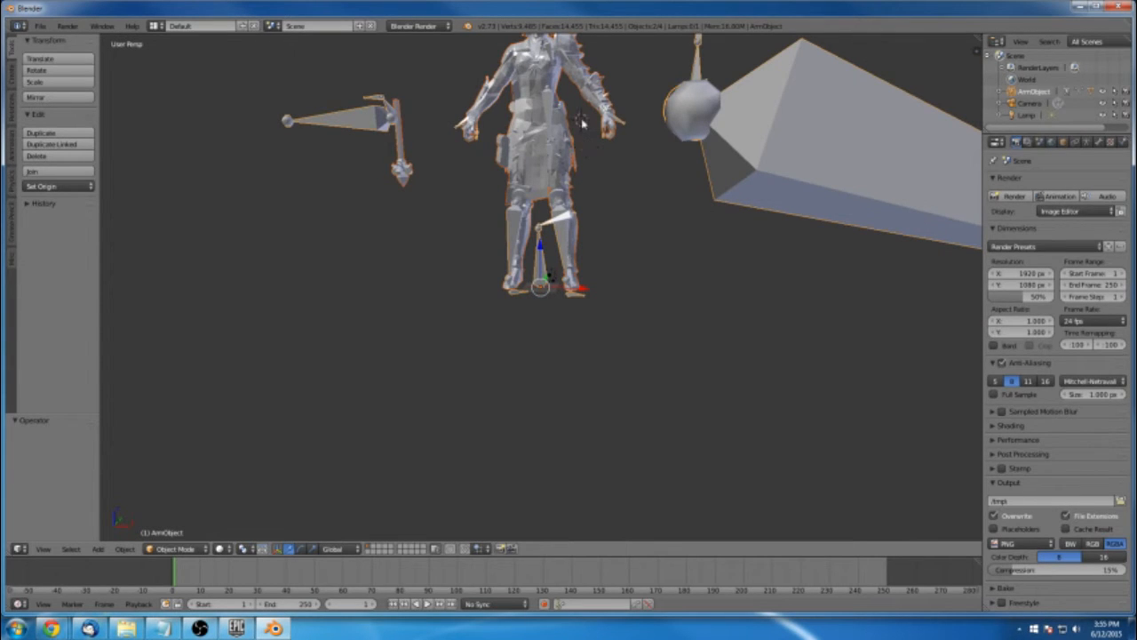
{"action": "middle_click_drag", "start_coordinate": [583, 123], "coordinate": [582, 132]}
{"action": "middle_click_drag", "start_coordinate": [580, 114], "coordinate": [613, 203]}
{"action": "scroll", "coordinate": [613, 203], "scroll_direction": "up", "scroll_amount": 1}
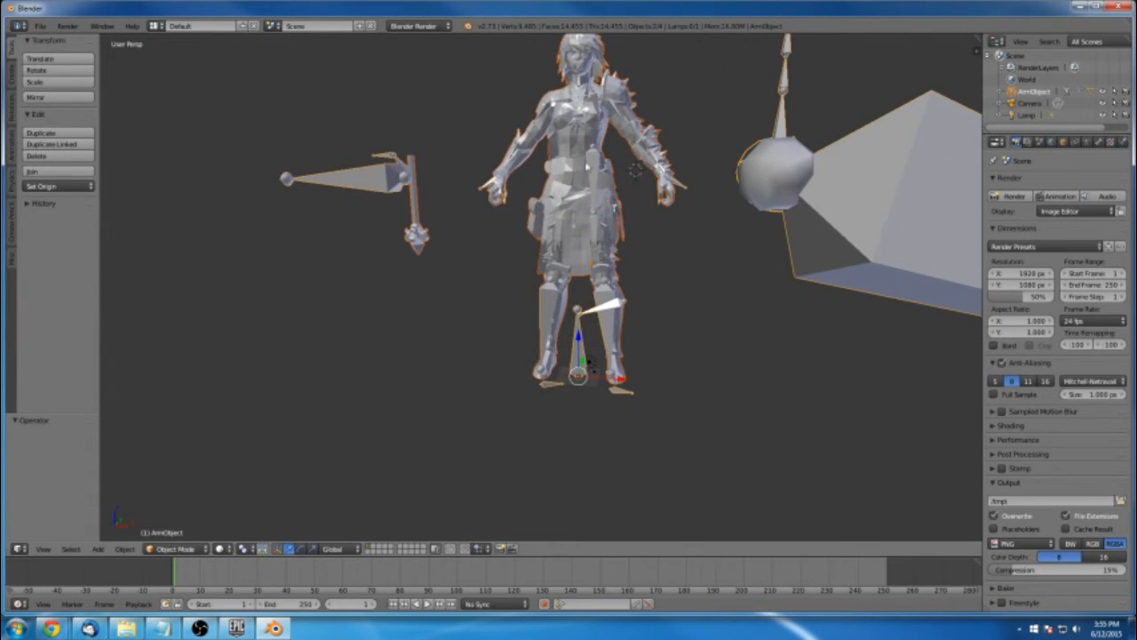
{"action": "right_click", "coordinate": [645, 174]}
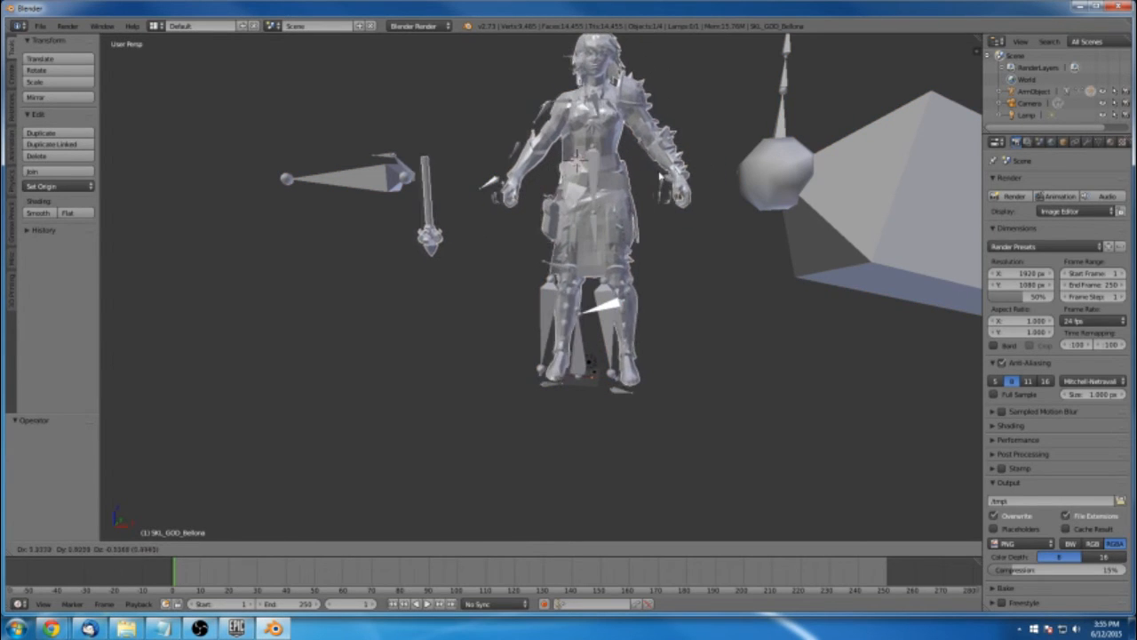
{"action": "right_click", "coordinate": [701, 171], "text": "shift"}
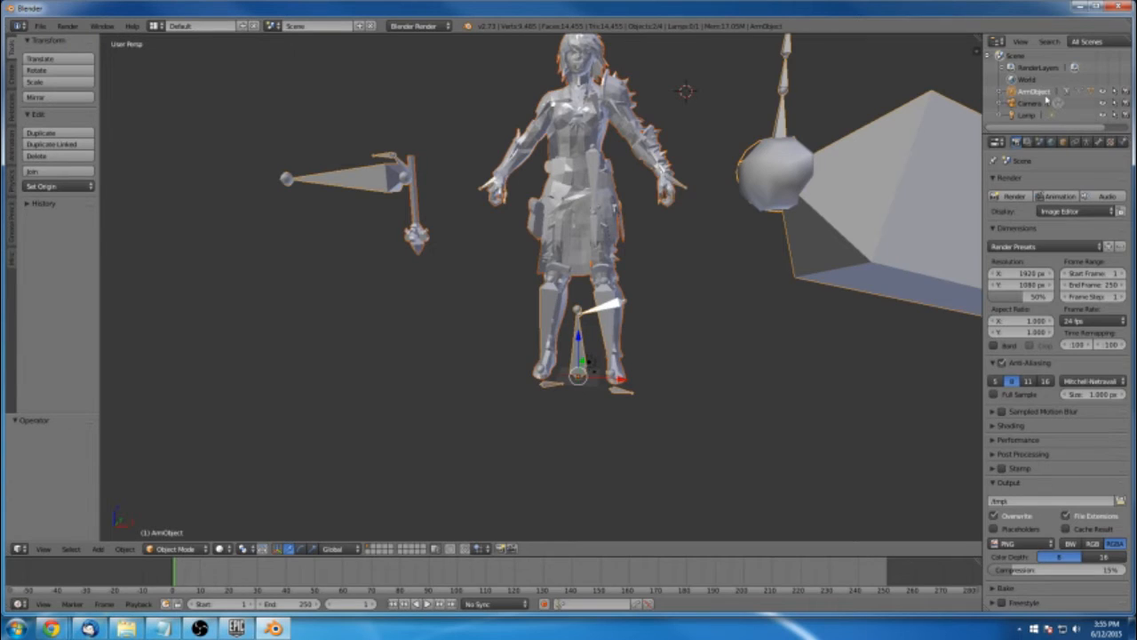
Expand ArmObject in the outliner and hide the armature in the viewport
{"action": "left_click", "coordinate": [1000, 91]}
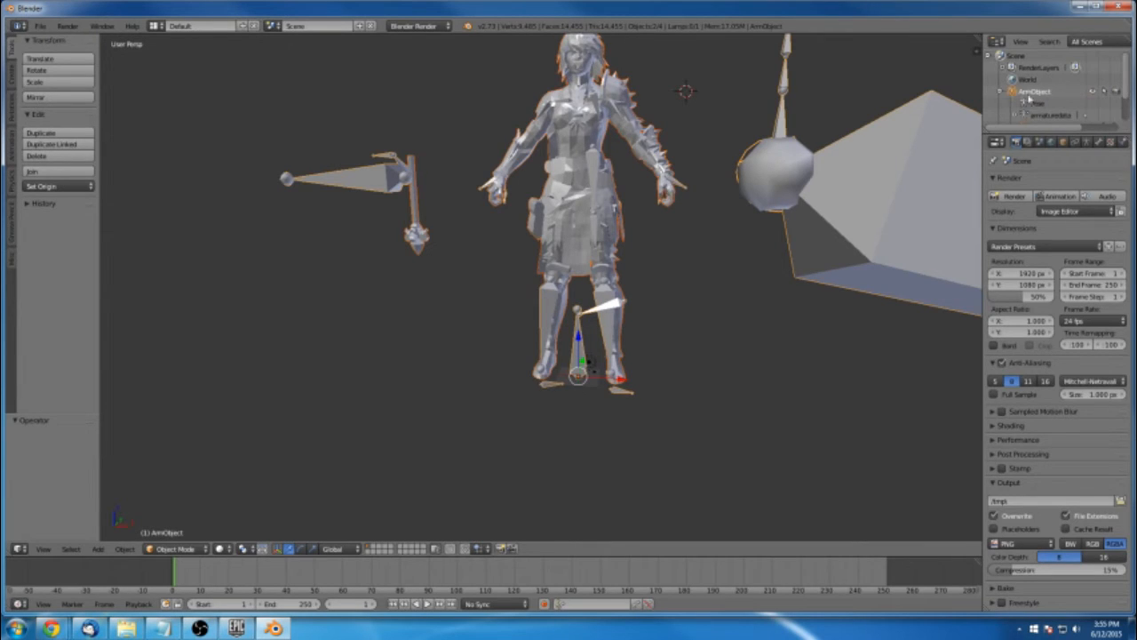
{"action": "scroll", "coordinate": [1069, 93], "scroll_direction": "down", "scroll_amount": 2}
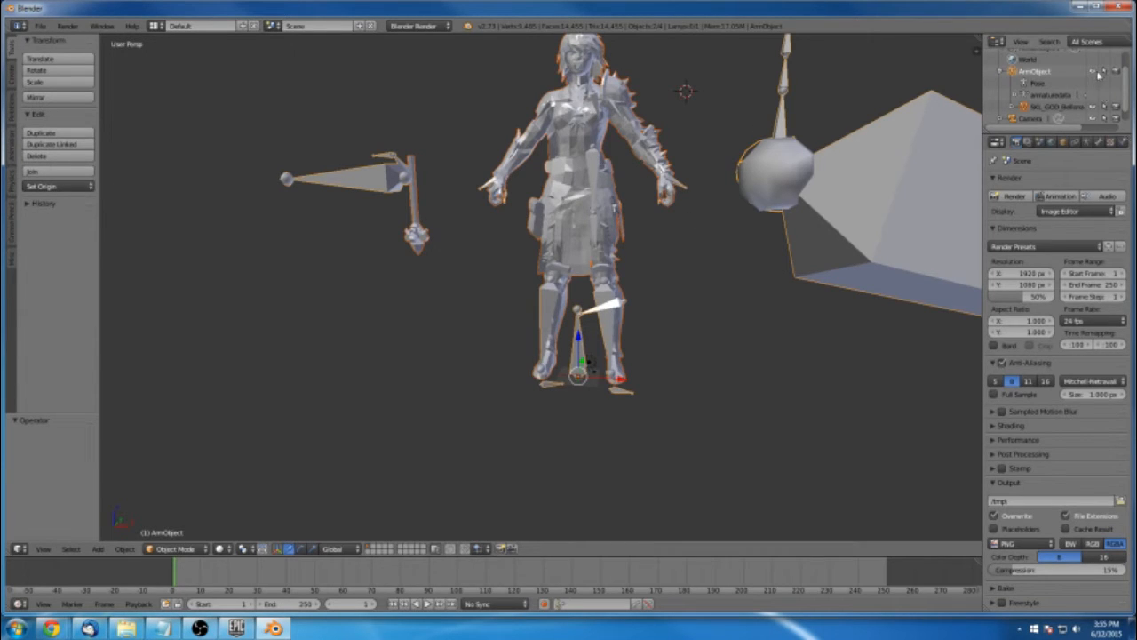
{"action": "left_click", "coordinate": [1093, 72]}
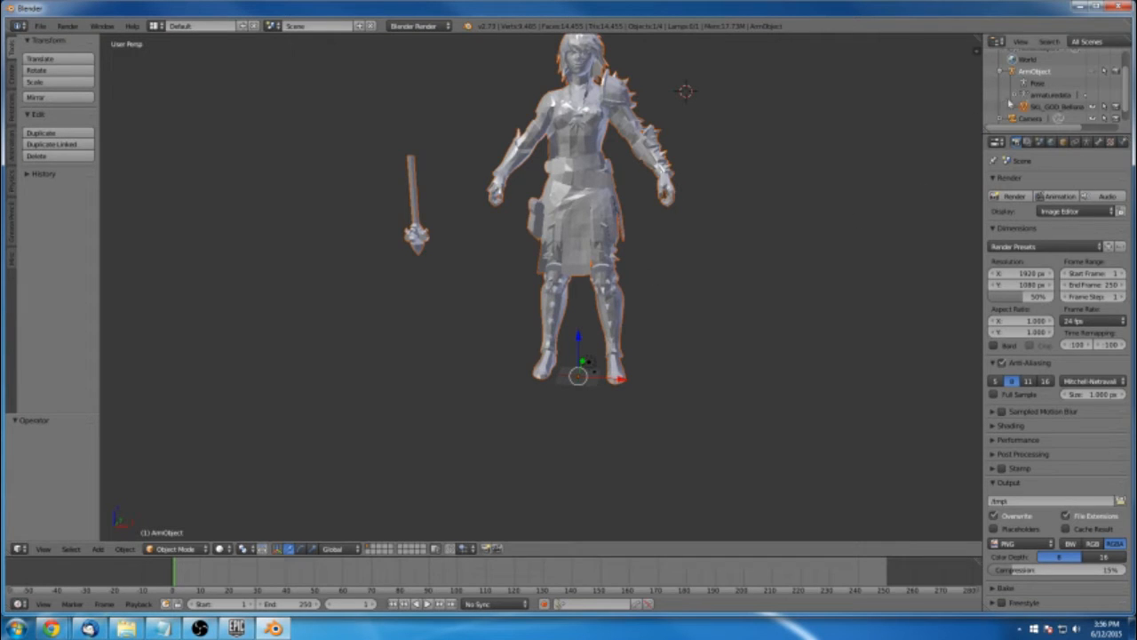
Select the SKL_GOD_Bellona mesh and apply smooth shading to it, comparing it with flat shading
{"action": "left_click", "coordinate": [1041, 106]}
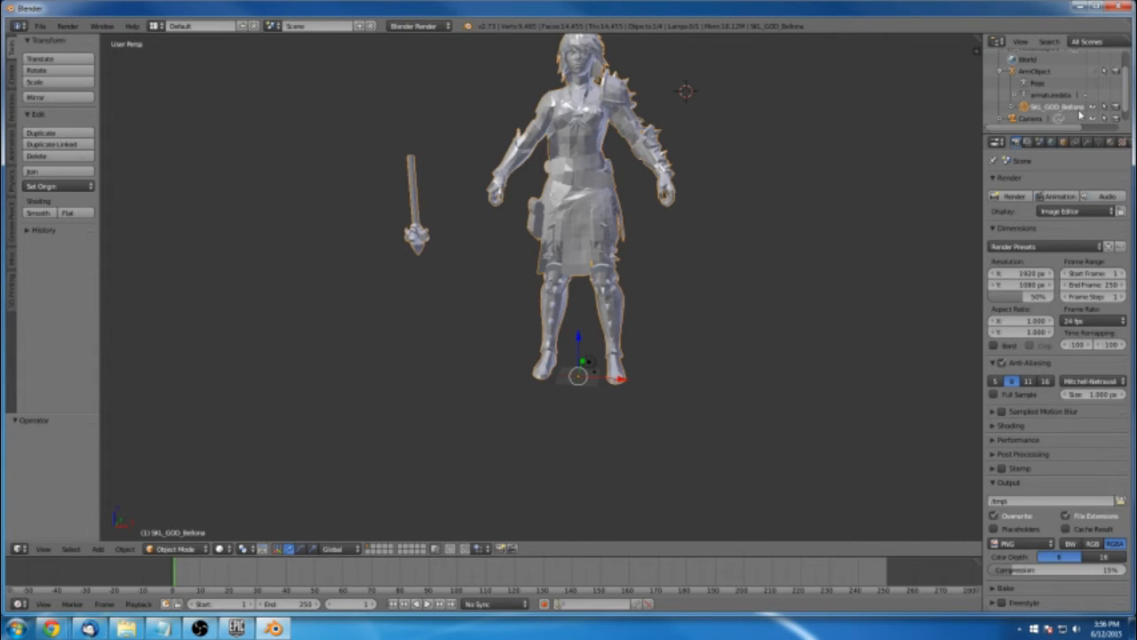
{"action": "left_click", "coordinate": [680, 105]}
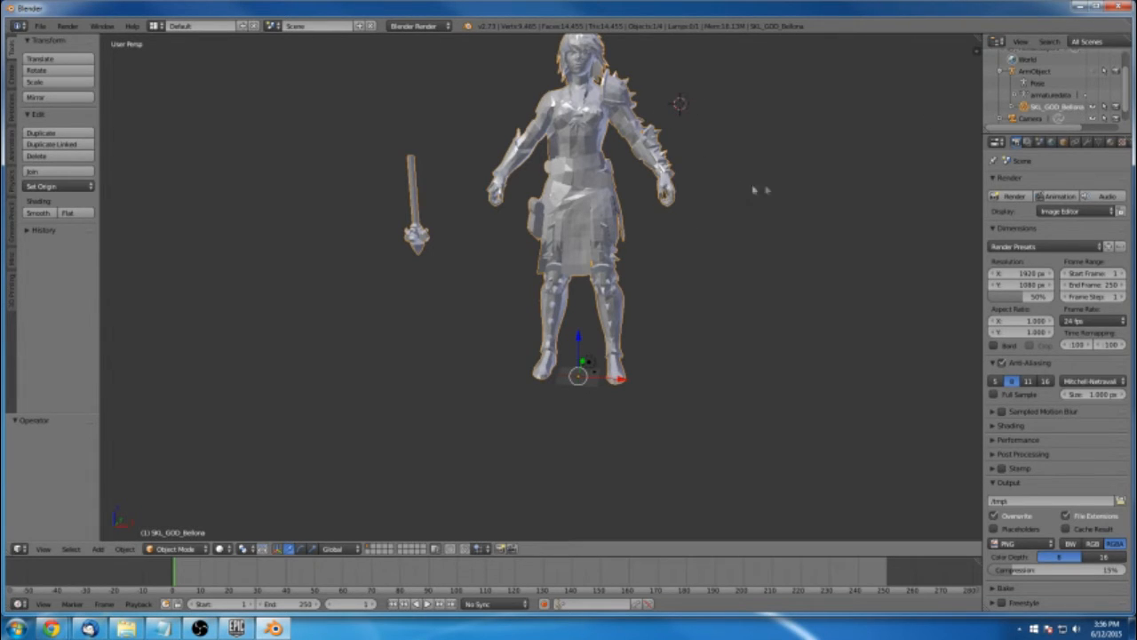
{"action": "middle_click_drag", "start_coordinate": [720, 142], "coordinate": [710, 192]}
{"action": "scroll", "coordinate": [711, 192], "scroll_direction": "up", "scroll_amount": 1}
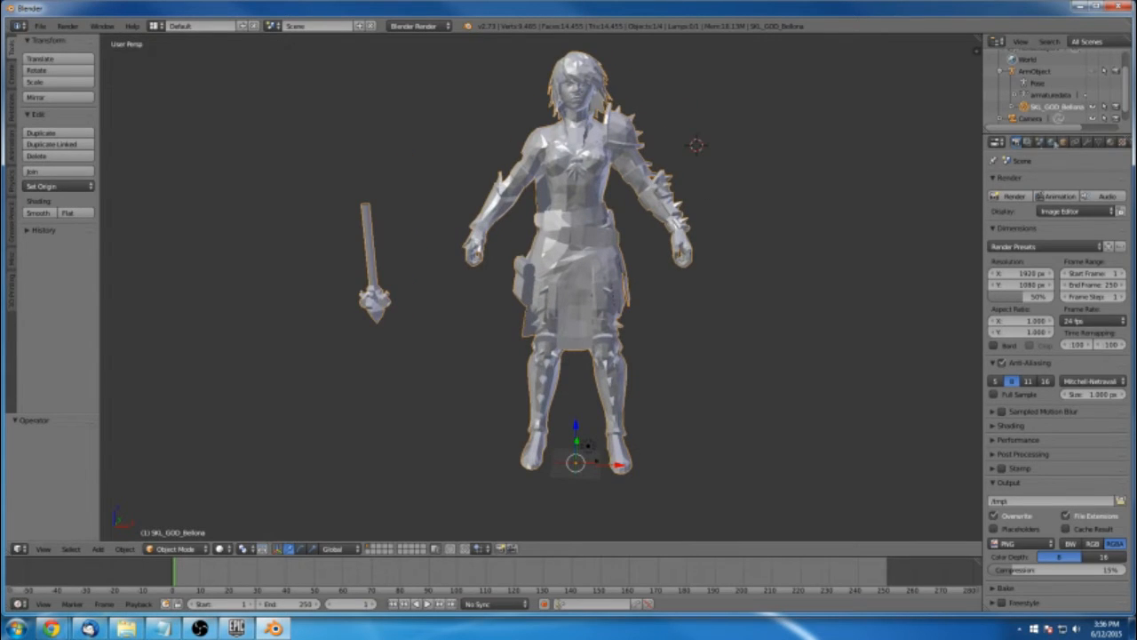
{"action": "scroll", "coordinate": [1095, 78], "scroll_direction": "down", "scroll_amount": 2}
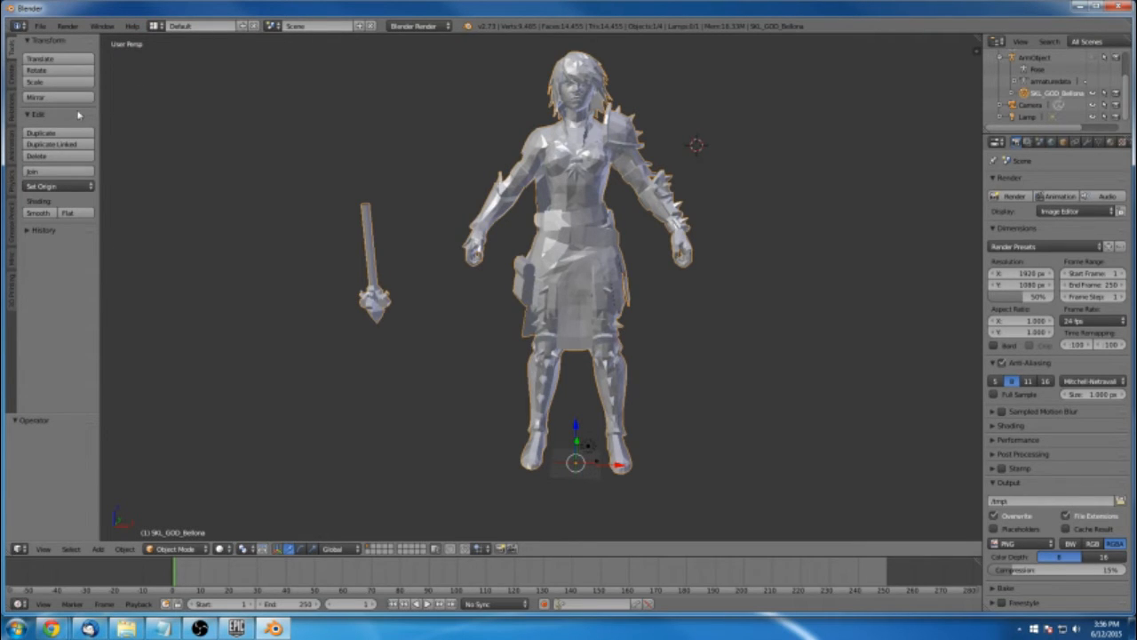
{"action": "left_click", "coordinate": [50, 216]}
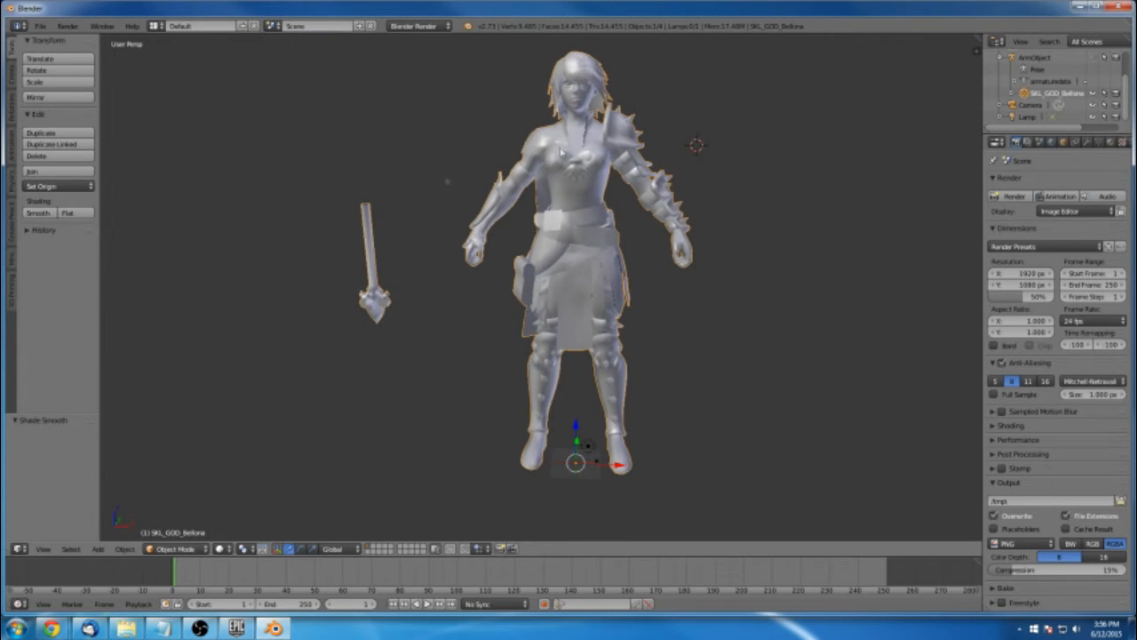
{"action": "left_click", "coordinate": [68, 213]}
{"action": "left_click", "coordinate": [38, 213]}
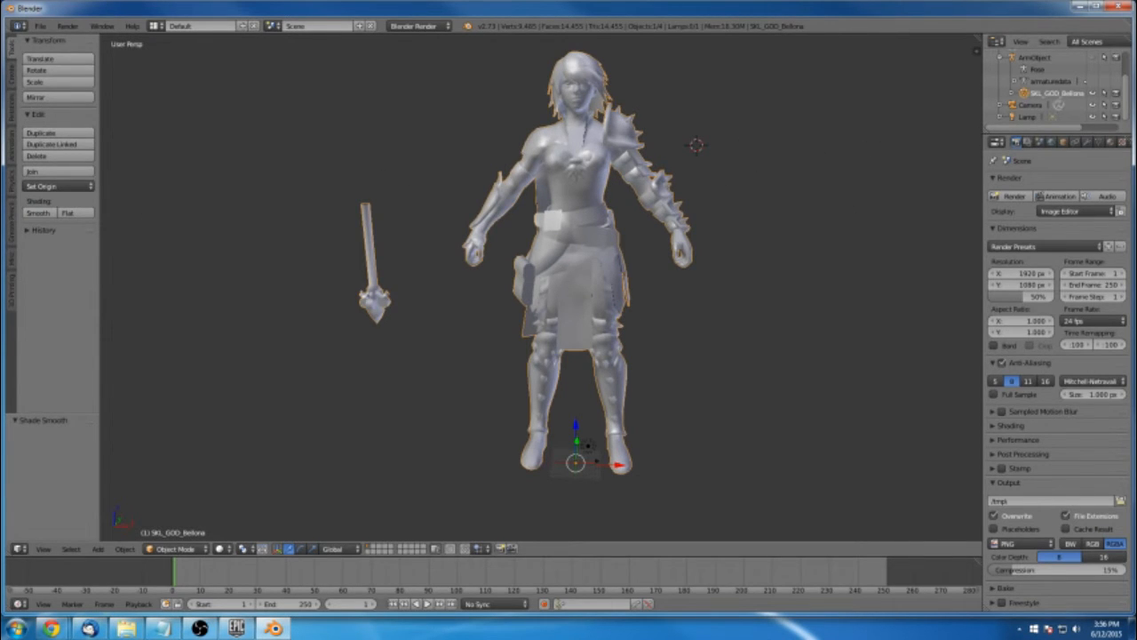
Bring the Windows Explorer window over Blender and open the GOD_Bellona_Textures\Texture2D folder
{"action": "left_click_drag", "start_coordinate": [1135, 146], "coordinate": [945, 97]}
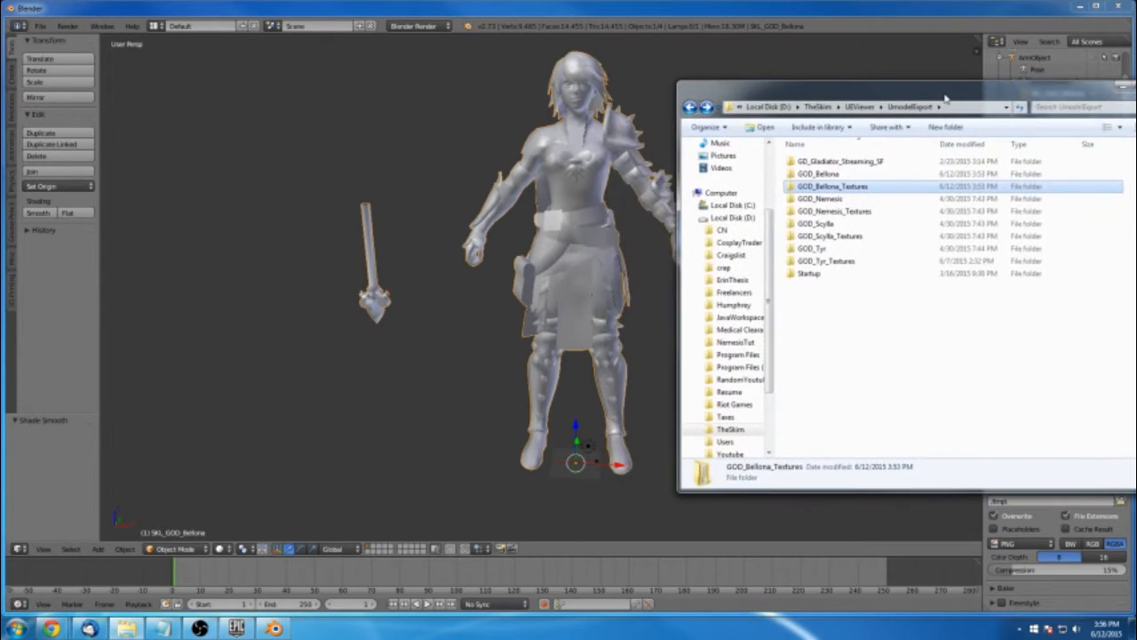
{"action": "left_click_drag", "start_coordinate": [858, 190], "coordinate": [833, 188]}
{"action": "double_click", "coordinate": [834, 187]}
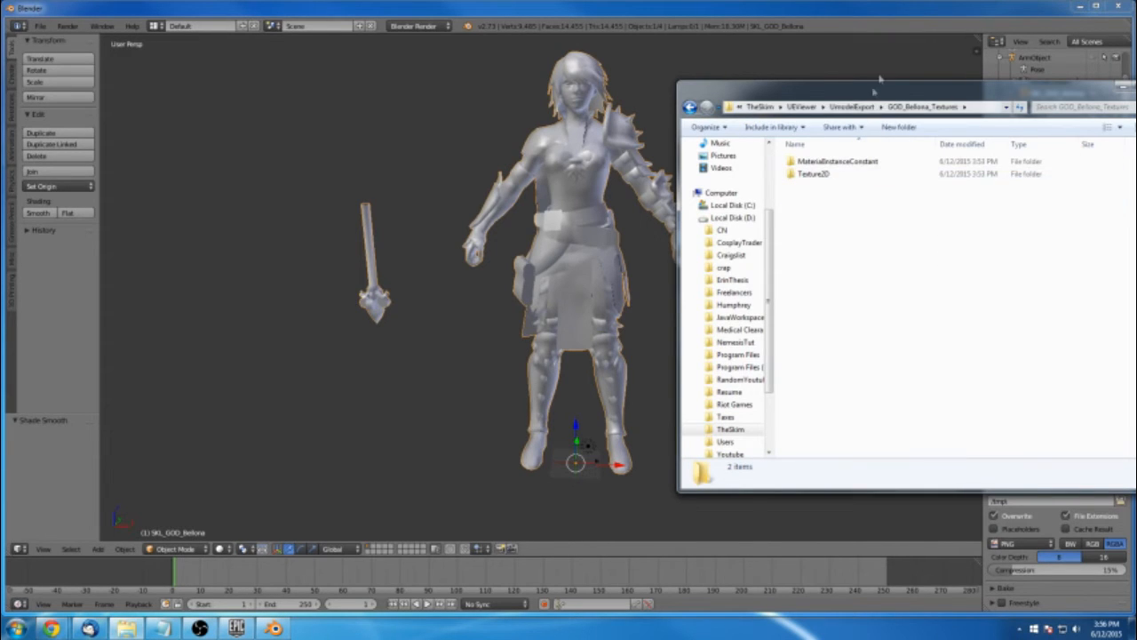
{"action": "double_click", "coordinate": [812, 174]}
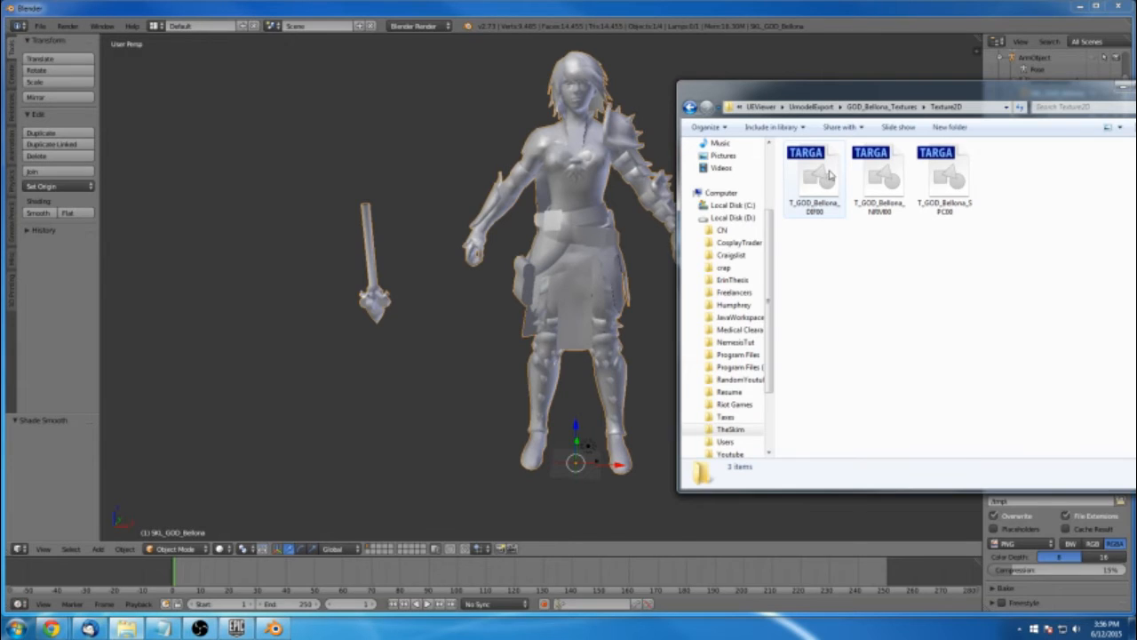
Apply the T_GOD_Bellona_DIF00 texture file to the Bellona mesh in the viewport and move Explorer out of the way
{"action": "left_click", "coordinate": [818, 198]}
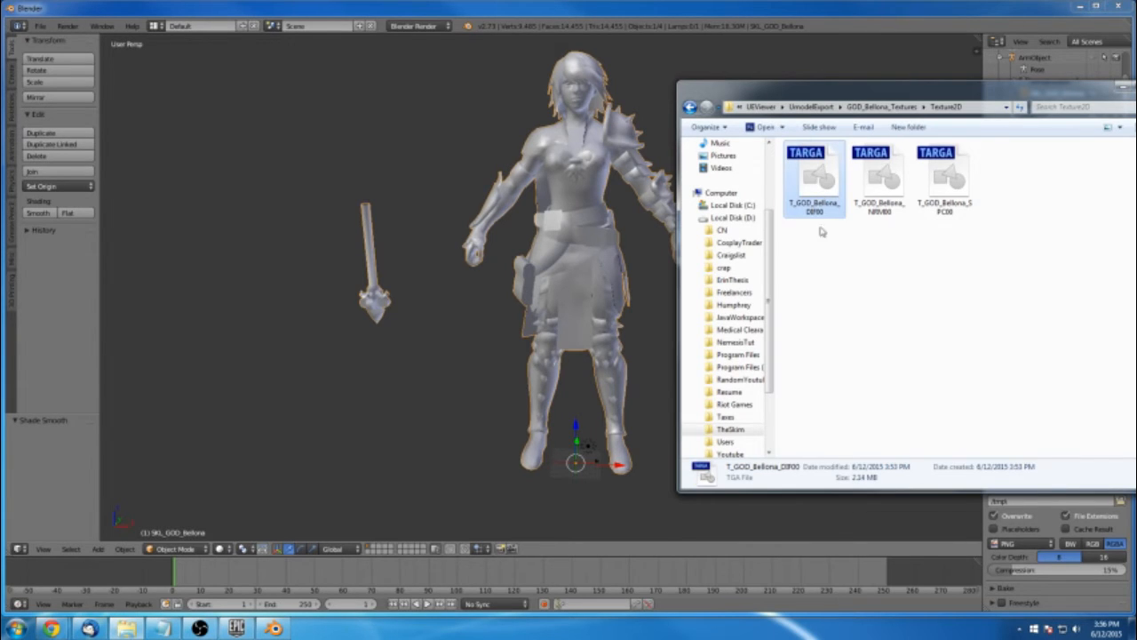
{"action": "left_click_drag", "start_coordinate": [824, 182], "coordinate": [585, 181]}
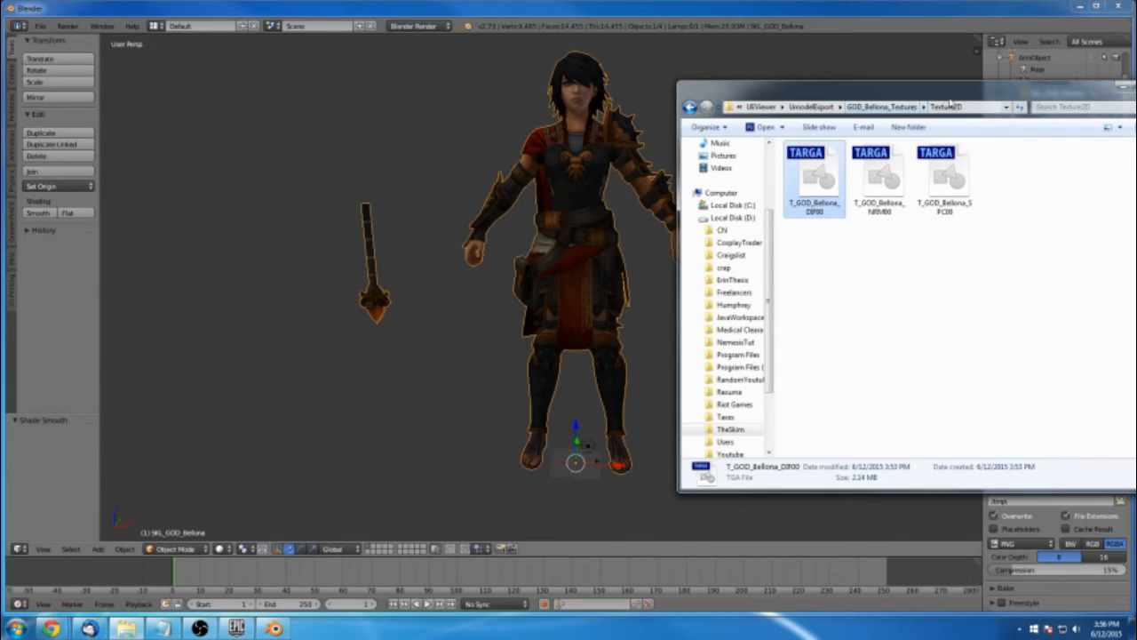
{"action": "left_click_drag", "start_coordinate": [793, 100], "coordinate": [469, 109]}
{"action": "left_click", "coordinate": [845, 97]}
{"action": "scroll", "coordinate": [733, 111], "scroll_direction": "up", "scroll_amount": 1}
{"action": "scroll", "coordinate": [706, 173], "scroll_direction": "down", "scroll_amount": 1}
Examine the textured Bellona model in the viewport, both close up and at full height
{"action": "left_click", "coordinate": [578, 194]}
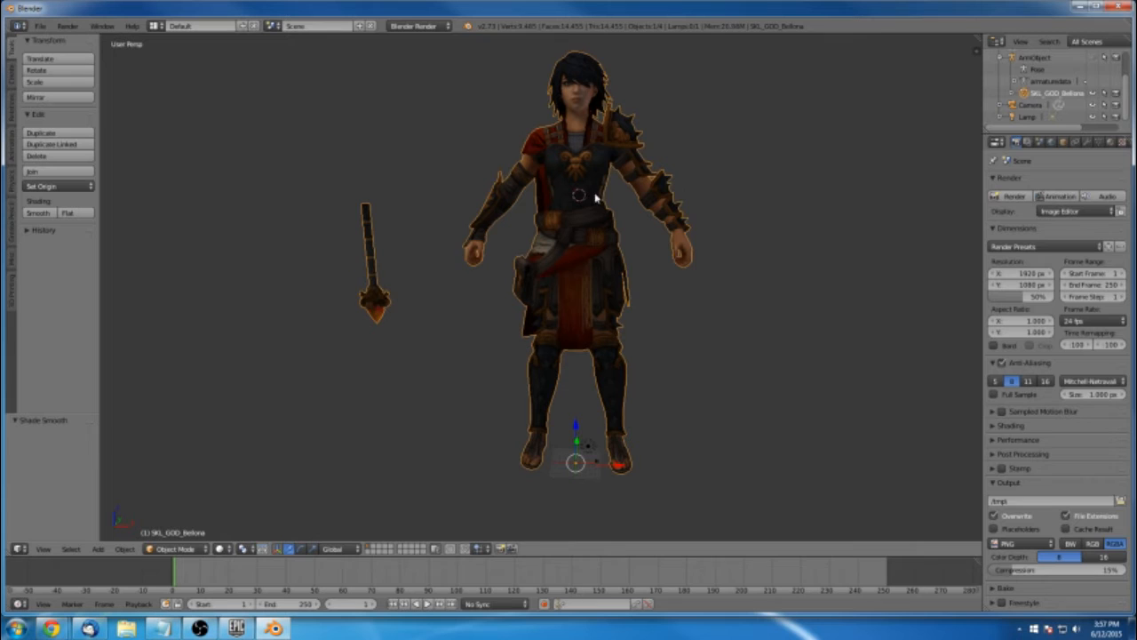
{"action": "mouse_move", "coordinate": [597, 214]}
{"action": "middle_mouse_down"}
{"action": "mouse_move", "coordinate": [876, 207]}
{"action": "mouse_move", "coordinate": [581, 210]}
{"action": "mouse_move", "coordinate": [609, 207]}
{"action": "middle_mouse_up"}
{"action": "left_click", "coordinate": [655, 248]}
{"action": "left_click", "coordinate": [779, 322]}
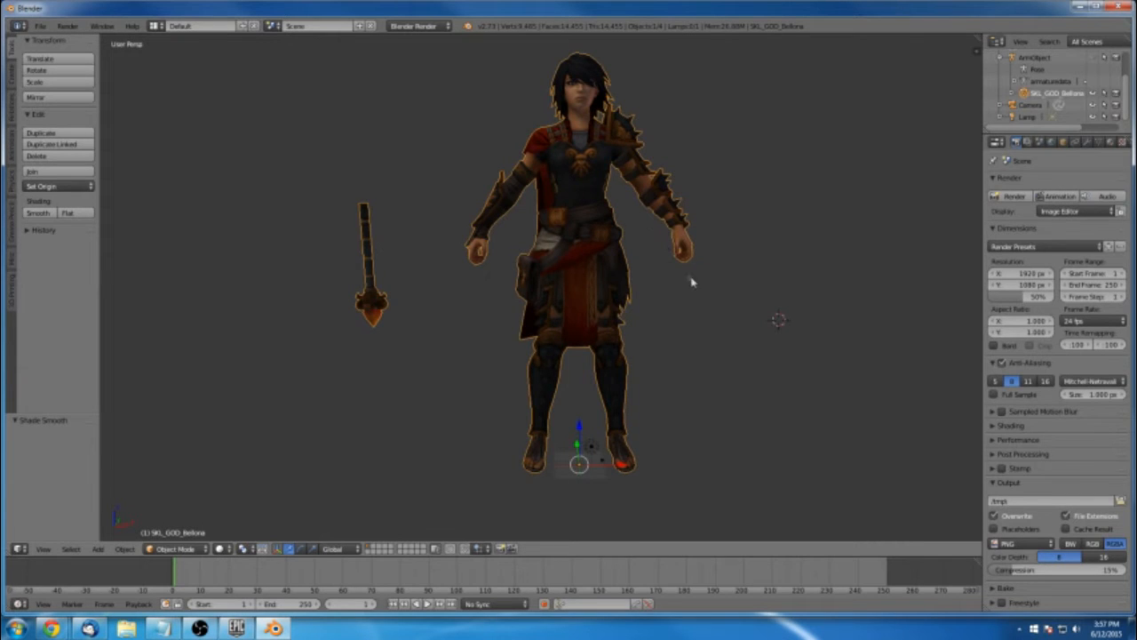
{"action": "scroll", "coordinate": [665, 243], "scroll_direction": "up", "scroll_amount": 2}
{"action": "middle_click_drag", "start_coordinate": [646, 226], "coordinate": [594, 223]}
{"action": "scroll", "coordinate": [649, 205], "scroll_direction": "up", "scroll_amount": 3}
{"action": "scroll", "coordinate": [650, 222], "scroll_direction": "down", "scroll_amount": 5}
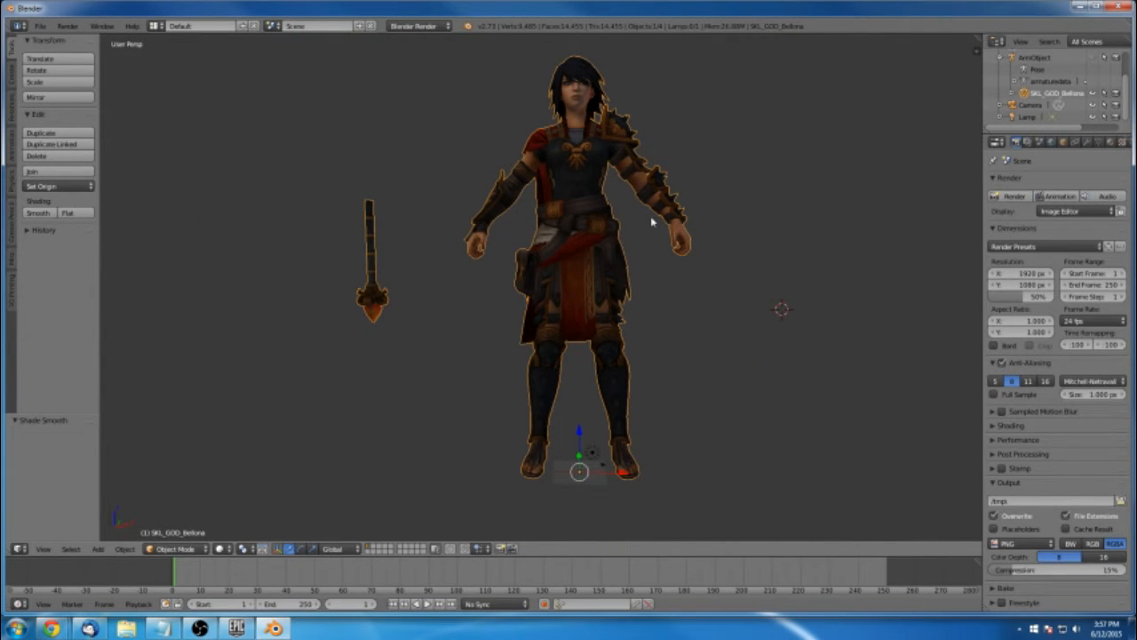
{"action": "scroll", "coordinate": [652, 249], "scroll_direction": "up", "scroll_amount": 3}
{"action": "scroll", "coordinate": [652, 249], "scroll_direction": "down", "scroll_amount": 3}
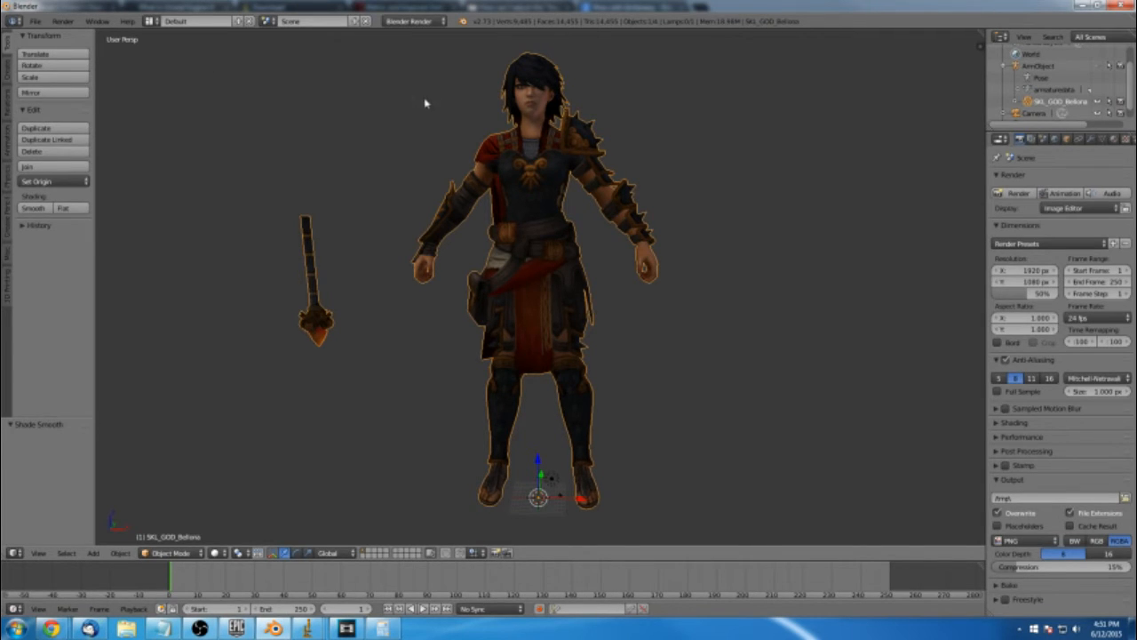
Set the scene units to Imperial and enable Separate Units
{"action": "middle_click_drag", "start_coordinate": [421, 119], "coordinate": [424, 124]}
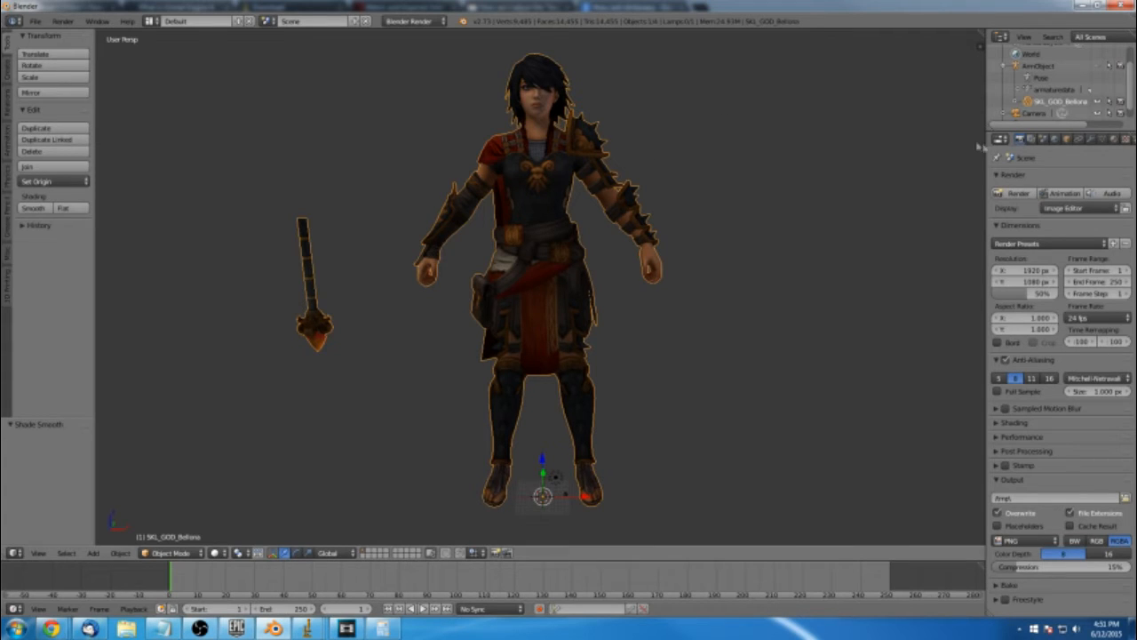
{"action": "left_click", "coordinate": [1045, 140]}
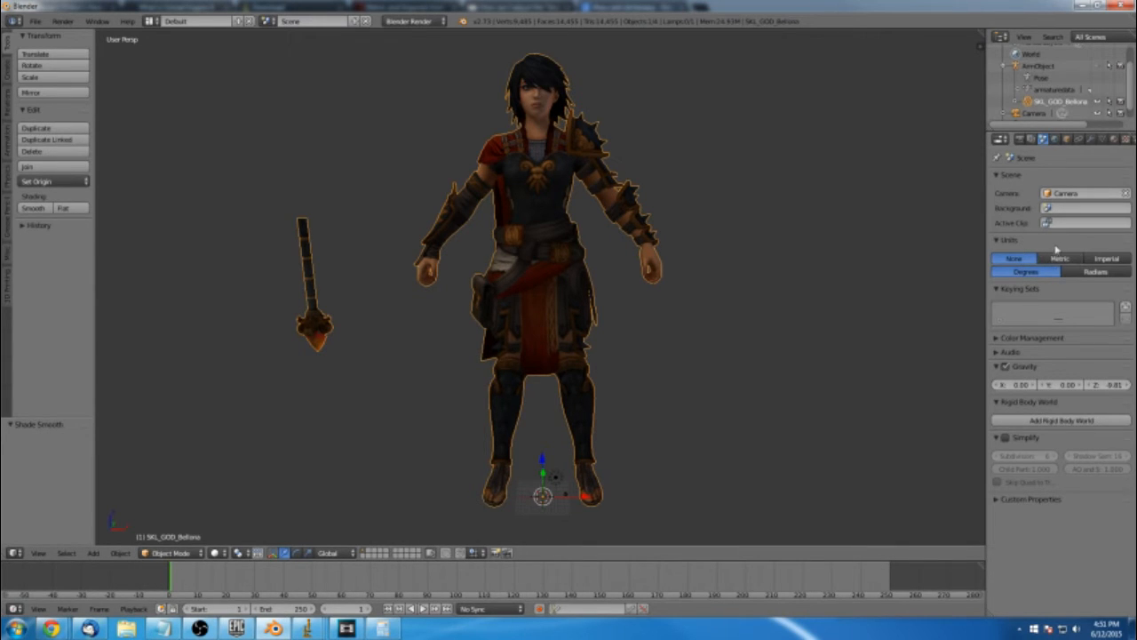
{"action": "left_click", "coordinate": [1106, 258]}
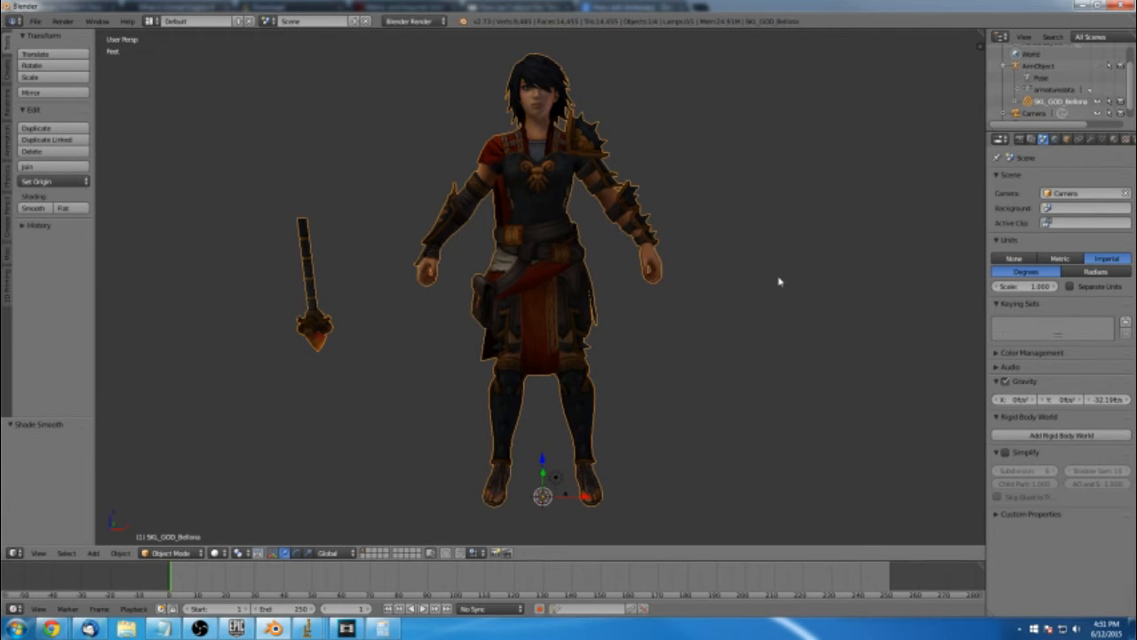
{"action": "left_click", "coordinate": [1070, 287]}
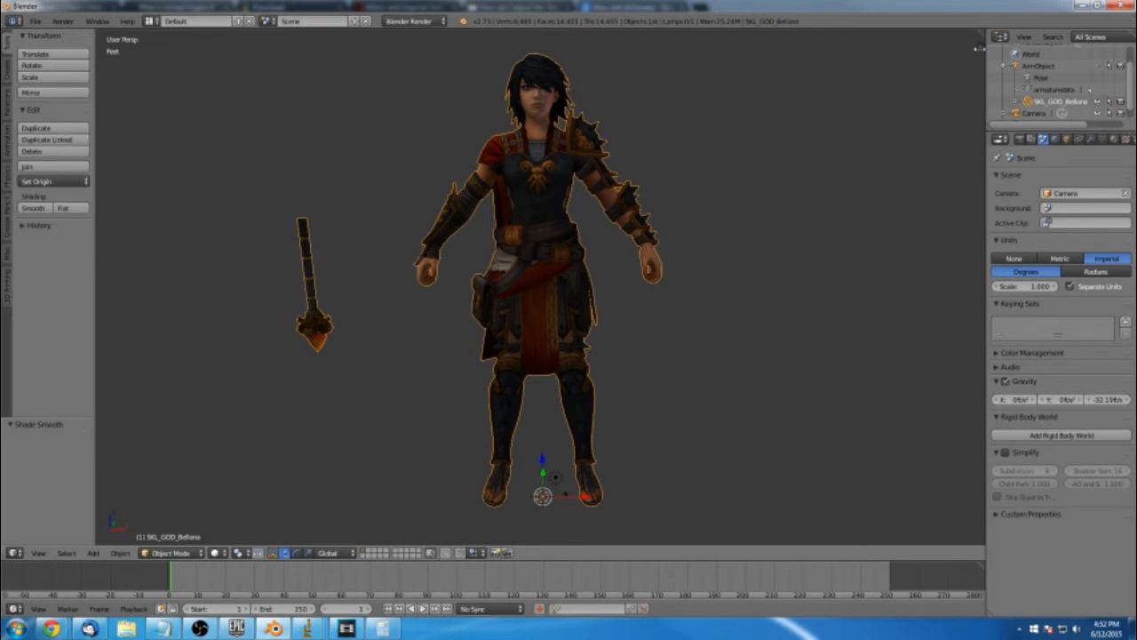
Show the viewport's object properties and inspect the Bellona mesh's dimensions
{"action": "left_click", "coordinate": [980, 48]}
{"action": "scroll", "coordinate": [777, 193], "scroll_direction": "up", "scroll_amount": 2}
{"action": "scroll", "coordinate": [778, 194], "scroll_direction": "down", "scroll_amount": 2}
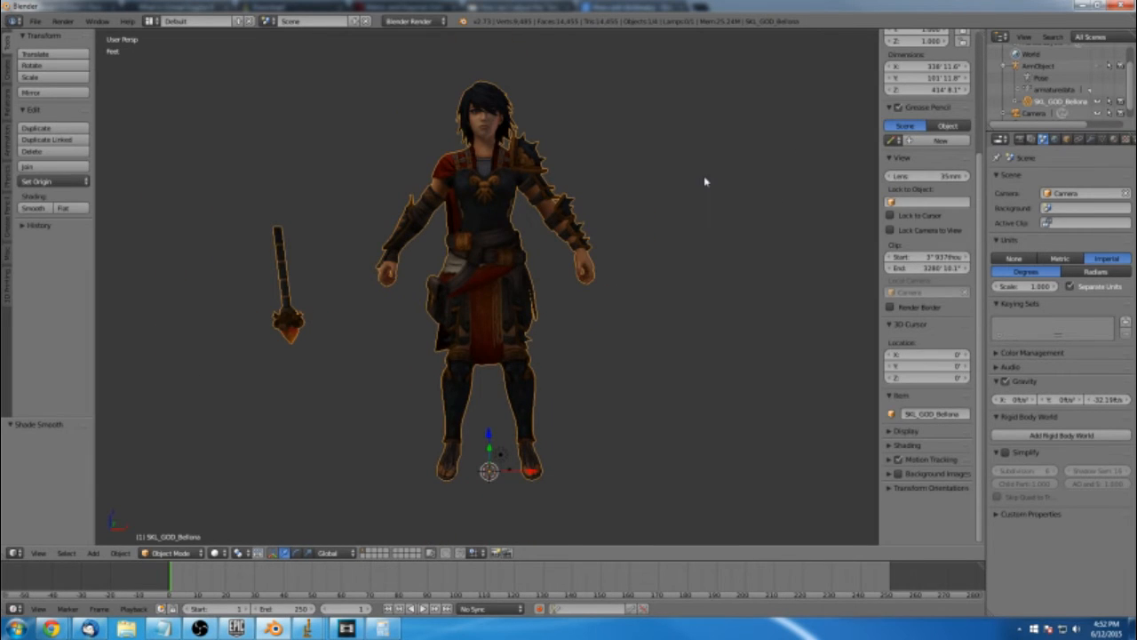
Set the Bellona mesh's Z dimension to 5' 10" and check the resulting shape in the viewport
{"action": "middle_click_drag", "start_coordinate": [703, 182], "coordinate": [699, 183]}
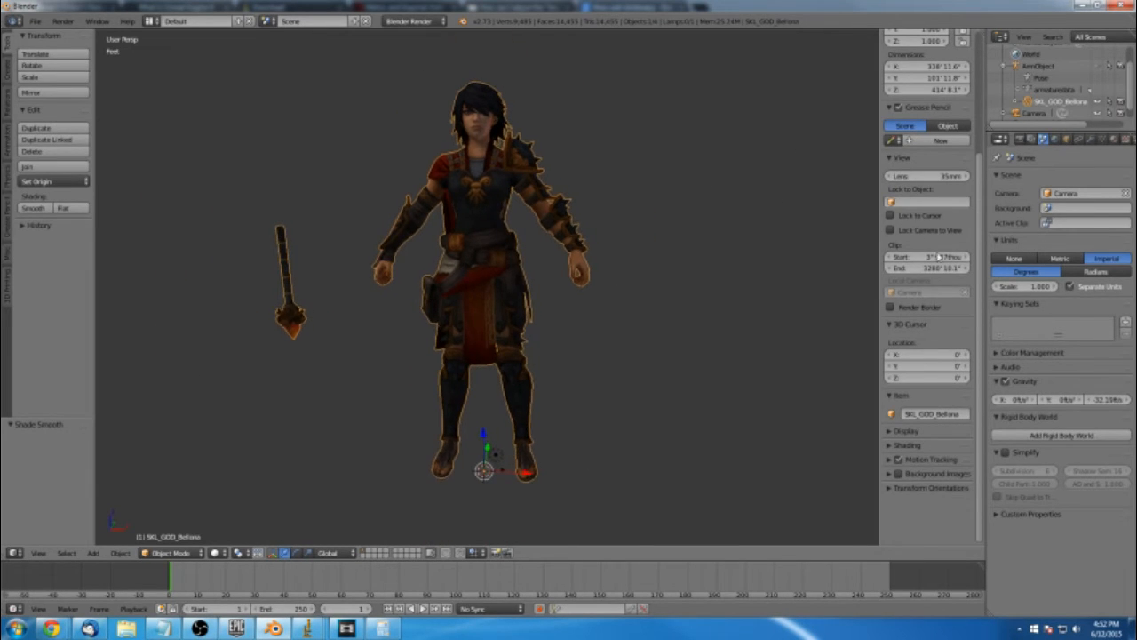
{"action": "scroll", "coordinate": [975, 131], "scroll_direction": "up", "scroll_amount": 4}
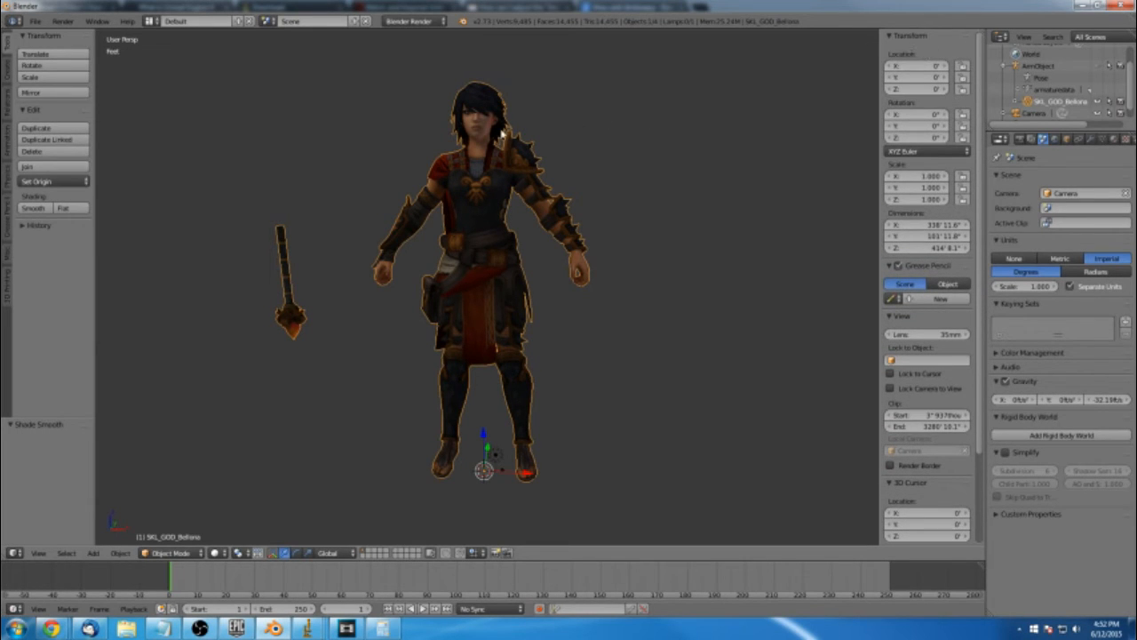
{"action": "left_click", "coordinate": [915, 248]}
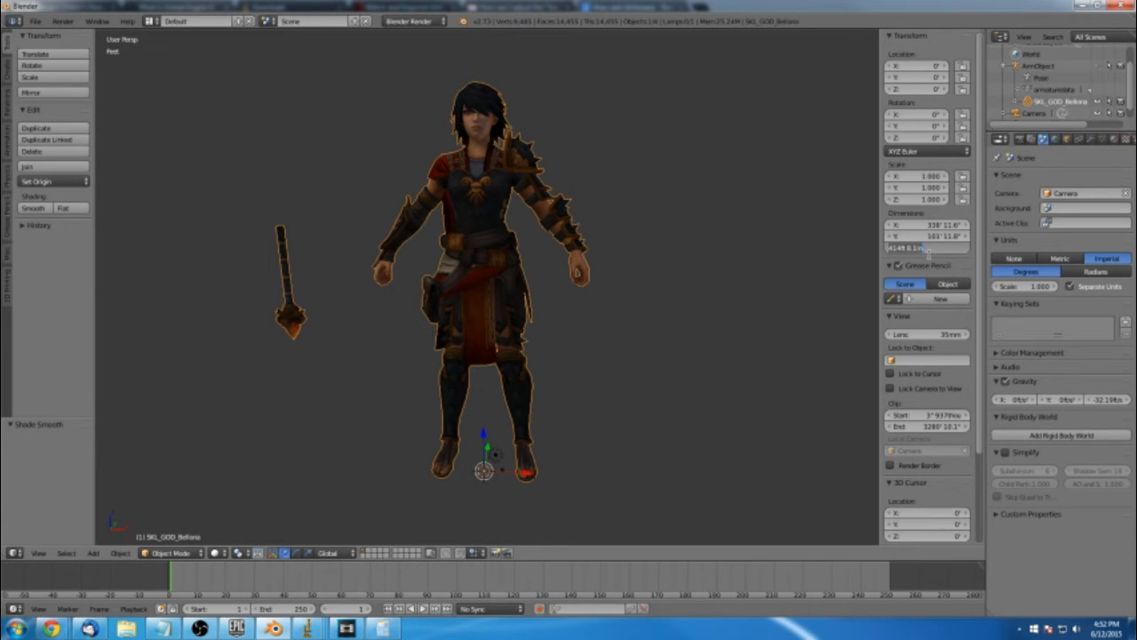
{"action": "key", "text": "BackSpace"}
{"action": "key", "text": "Return"}
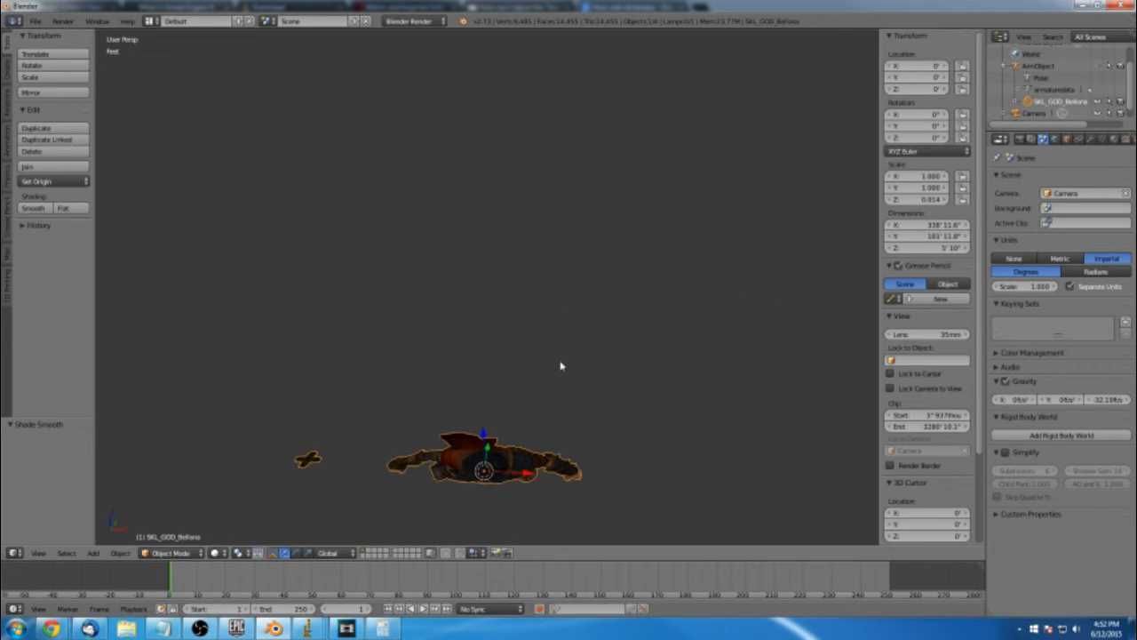
{"action": "middle_click_drag", "start_coordinate": [561, 371], "coordinate": [575, 350]}
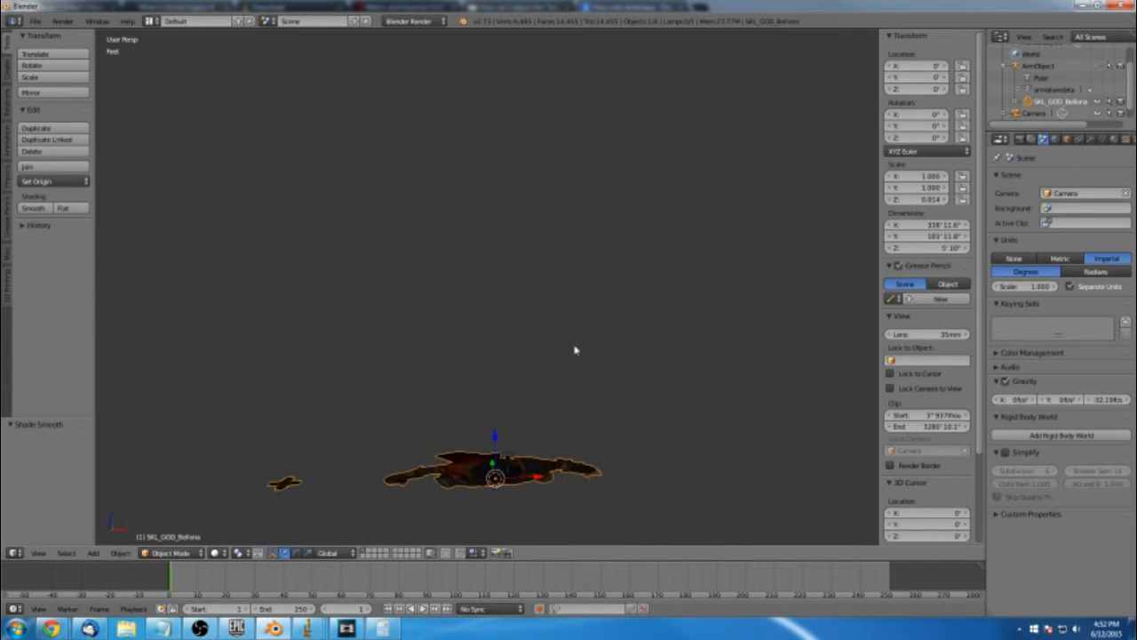
Set the Bellona mesh's scale to 0.014 on the Z, Y and X axes
{"action": "left_click", "coordinate": [924, 200]}
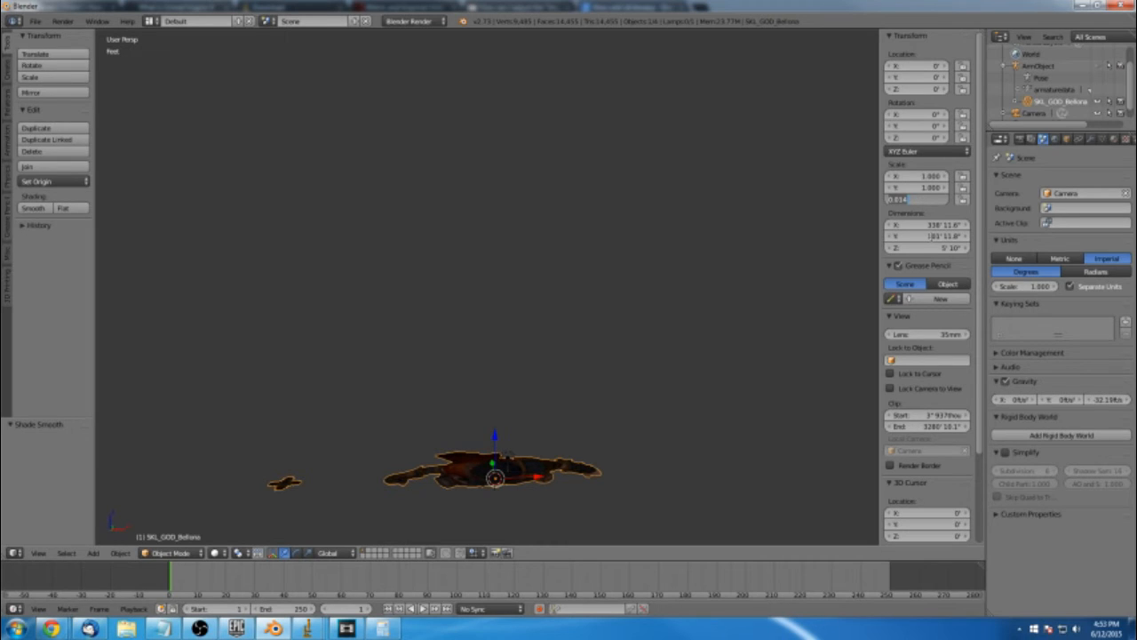
{"action": "key", "text": "Return"}
{"action": "left_click", "coordinate": [924, 188]}
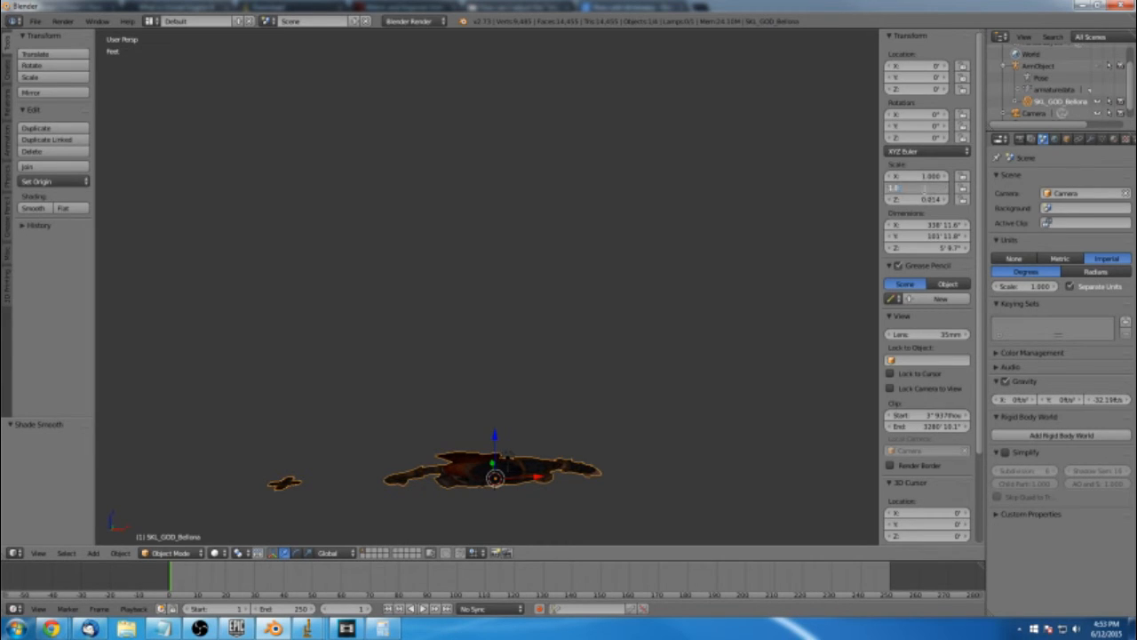
{"action": "type", "text": "0.014"}
{"action": "key", "text": "Return"}
{"action": "left_click", "coordinate": [929, 178]}
{"action": "type", "text": "0.014"}
{"action": "key", "text": "Return"}
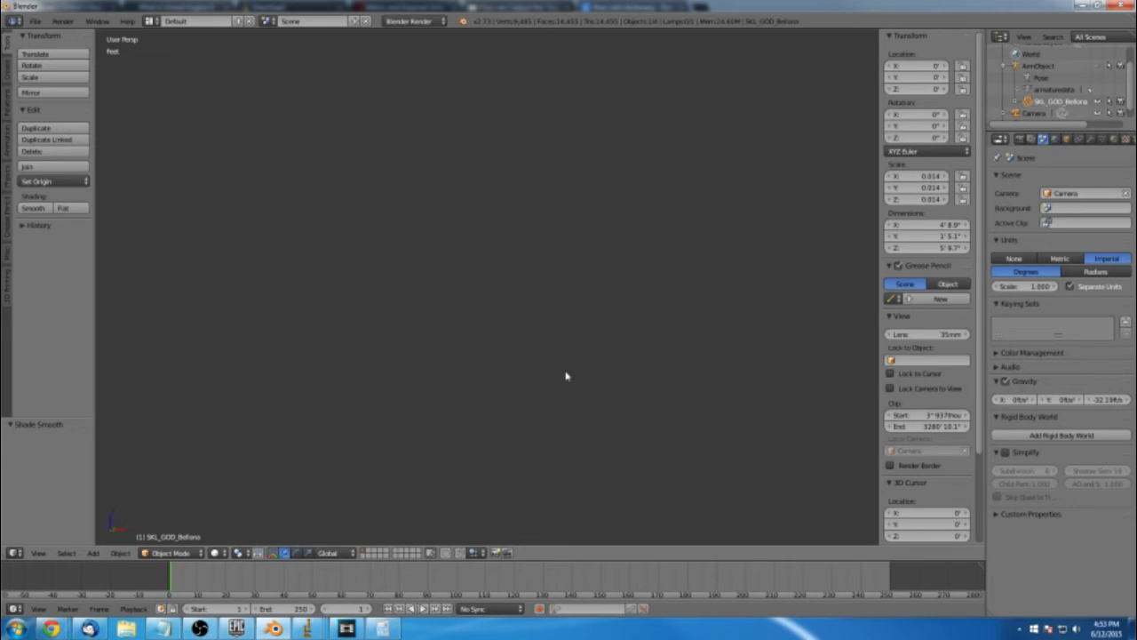
Hide the 3D manipulator and frame the scaled Bellona model, checking it from the front and from above
{"action": "left_click", "coordinate": [271, 553]}
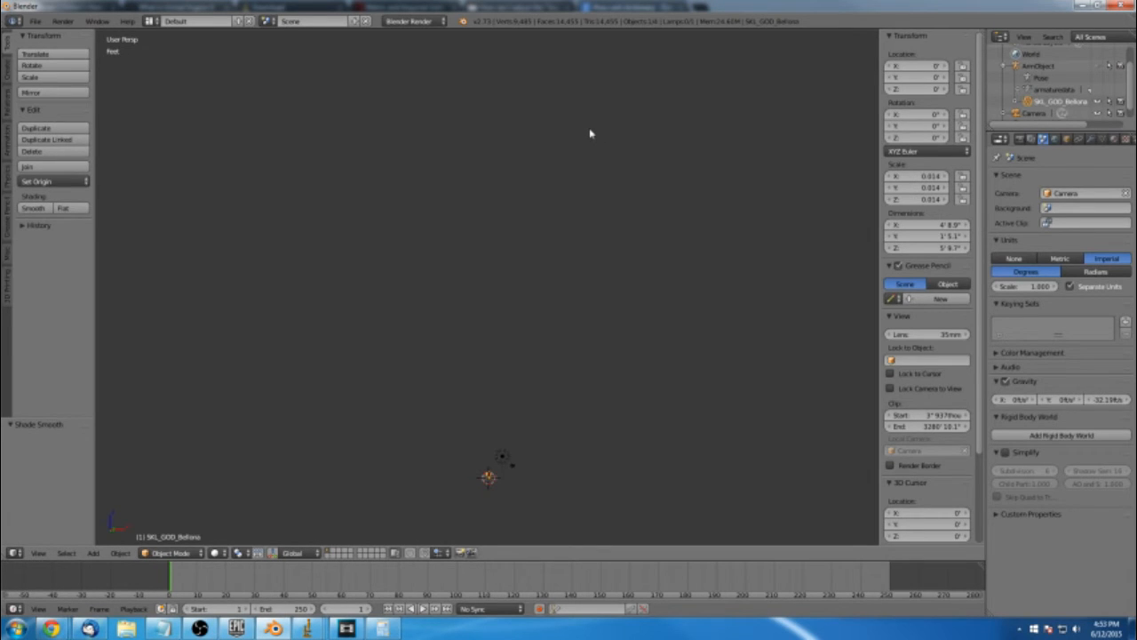
{"action": "key", "text": "Home"}
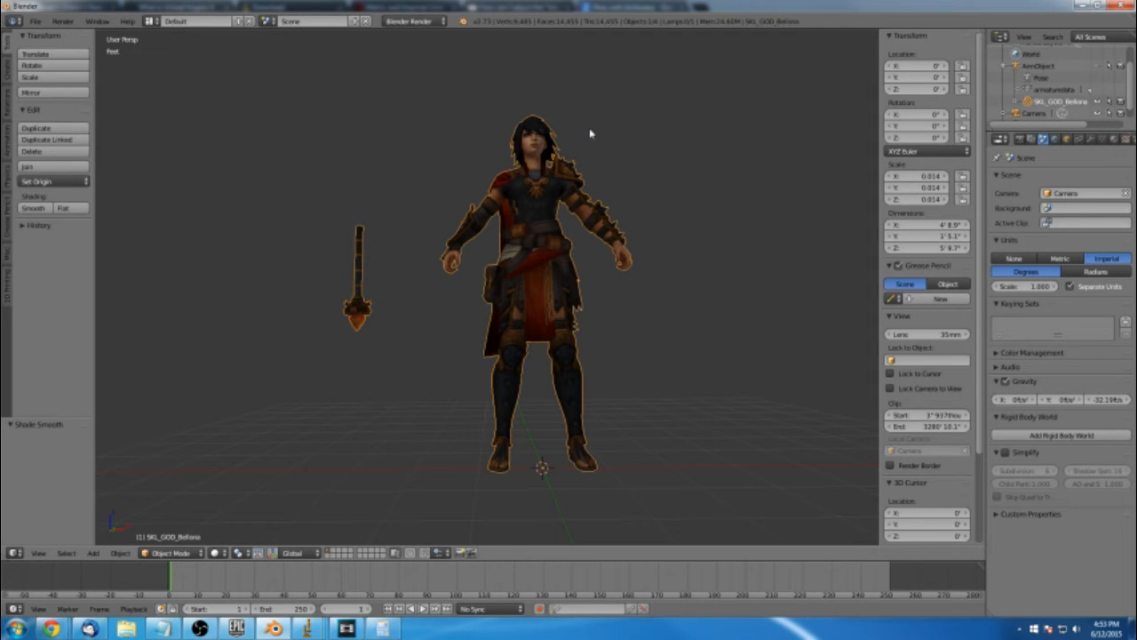
{"action": "middle_click_drag", "start_coordinate": [583, 158], "coordinate": [595, 179]}
{"action": "scroll", "coordinate": [603, 176], "scroll_direction": "up", "scroll_amount": 1}
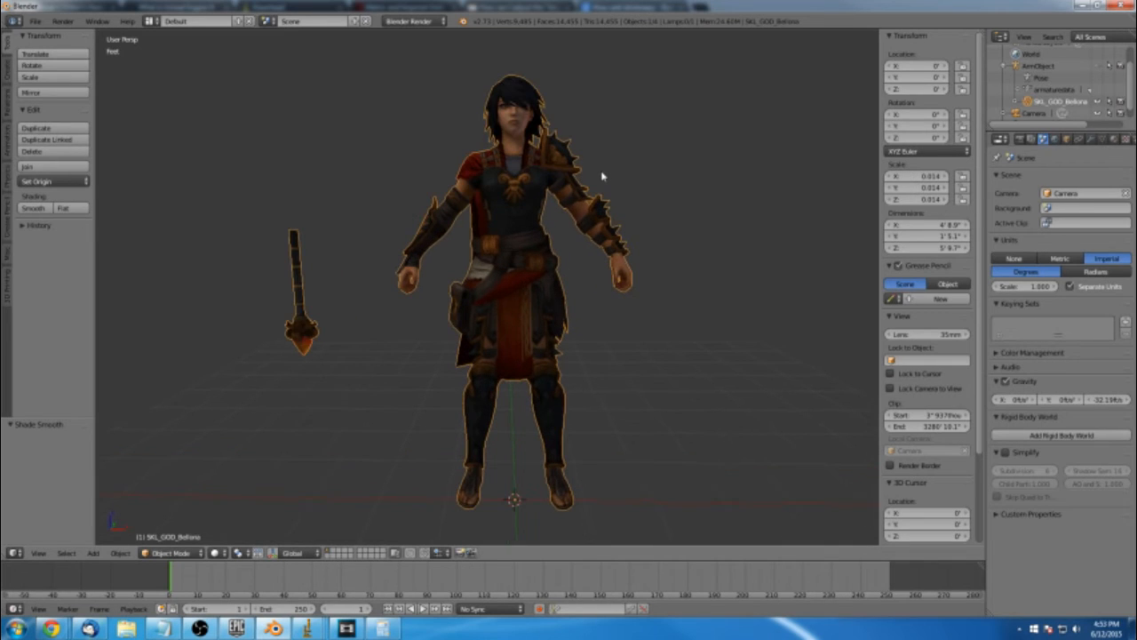
{"action": "middle_click_drag", "start_coordinate": [602, 173], "coordinate": [604, 257]}
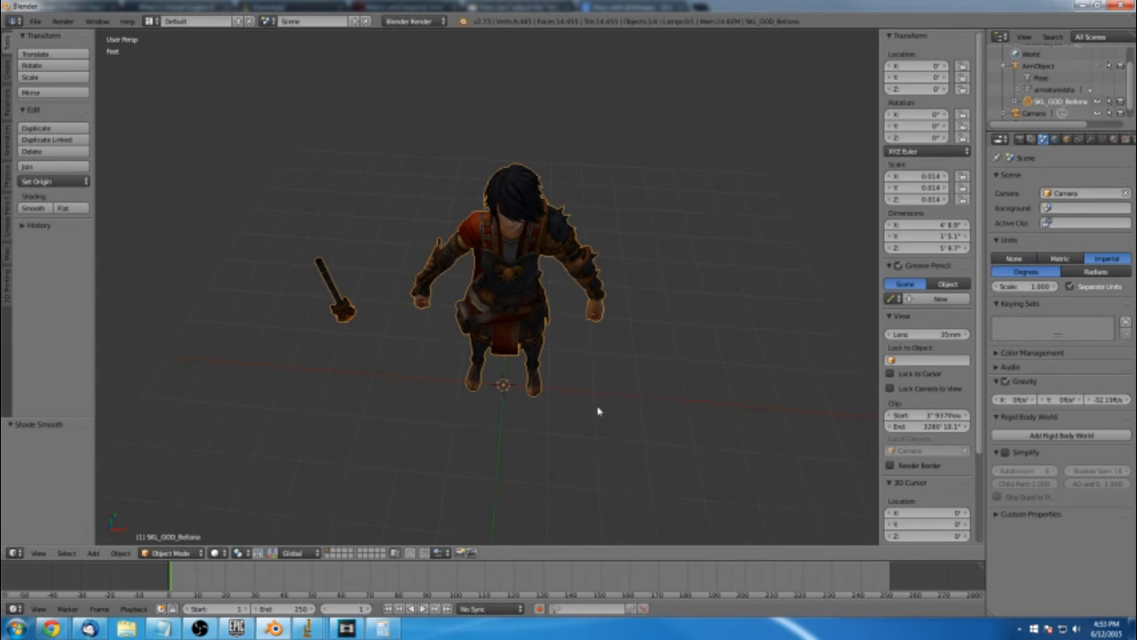
{"action": "middle_click_drag", "start_coordinate": [599, 406], "coordinate": [601, 354]}
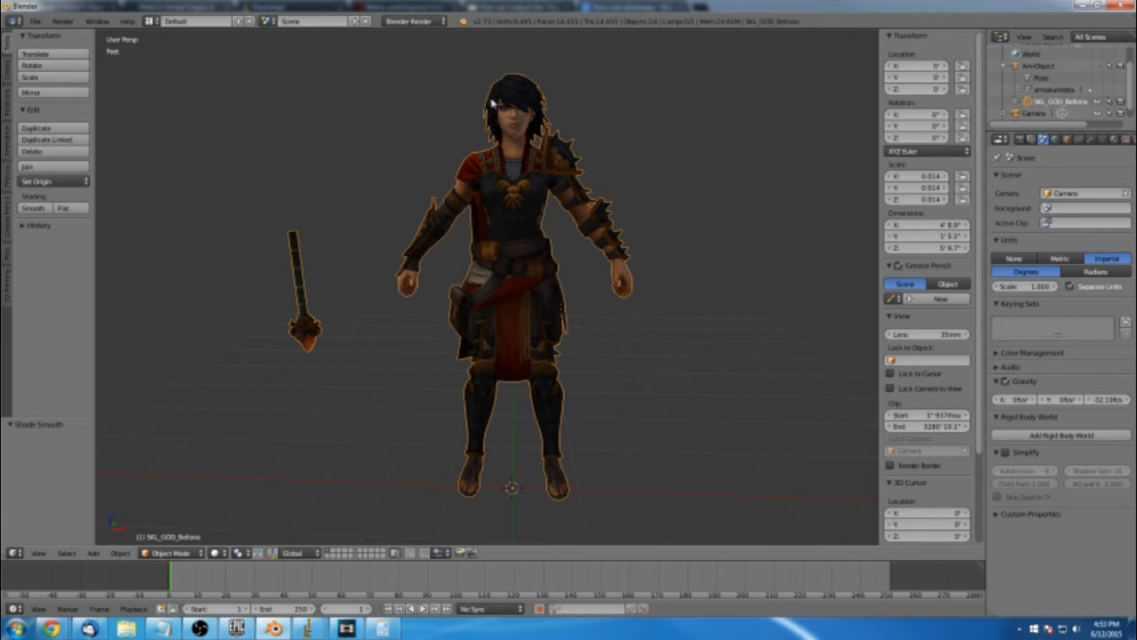
Place the 3D cursor in the empty space beside Bellona's head and deselect all objects
{"action": "left_click", "coordinate": [621, 343]}
{"action": "left_click", "coordinate": [383, 126]}
{"action": "key", "text": "a"}
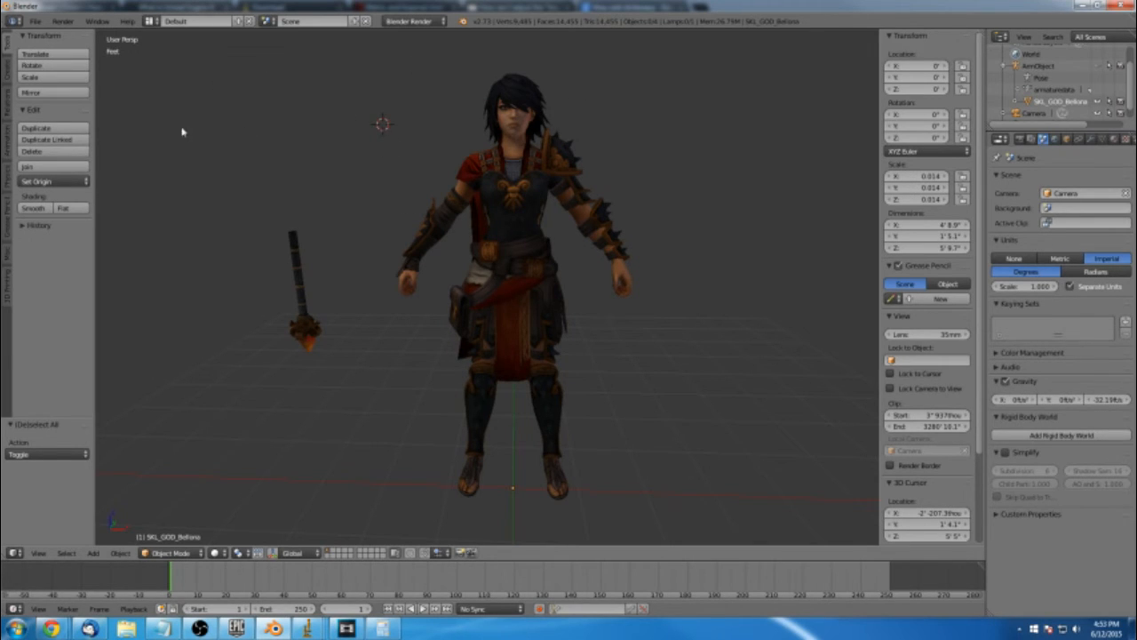
Start the Ruler/Protractor and measure the length of Bellona's right wrist guard, from the bracer's edge down to its lower rim
{"action": "left_click", "coordinate": [7, 211]}
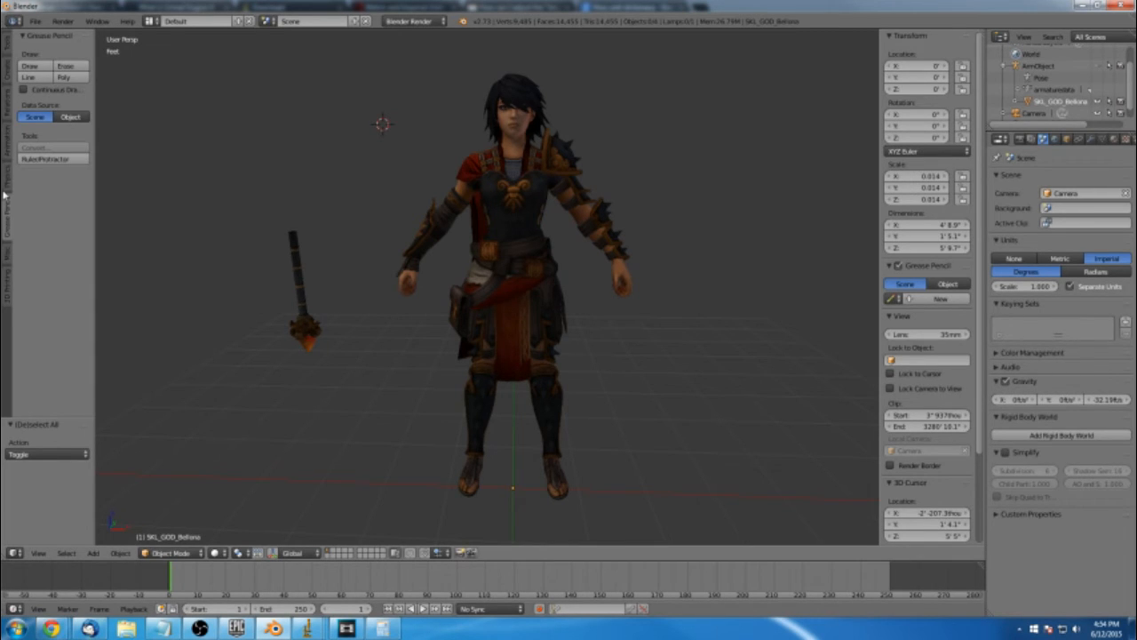
{"action": "left_click", "coordinate": [60, 161]}
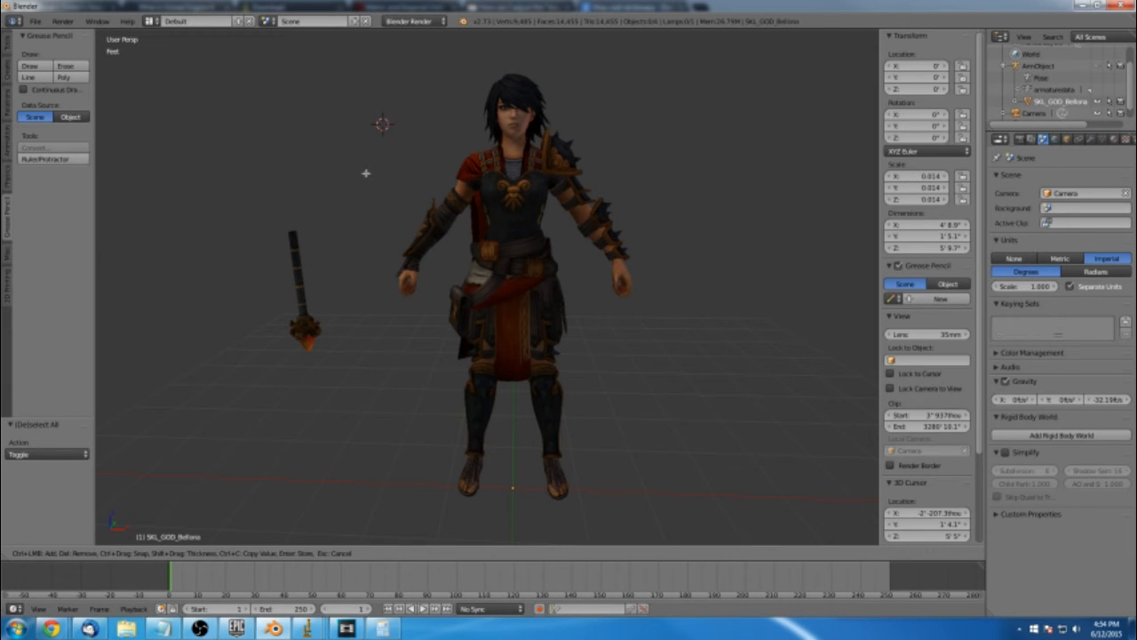
{"action": "middle_click_drag", "start_coordinate": [312, 192], "coordinate": [418, 193]}
{"action": "scroll", "coordinate": [418, 193], "scroll_direction": "up", "scroll_amount": 8}
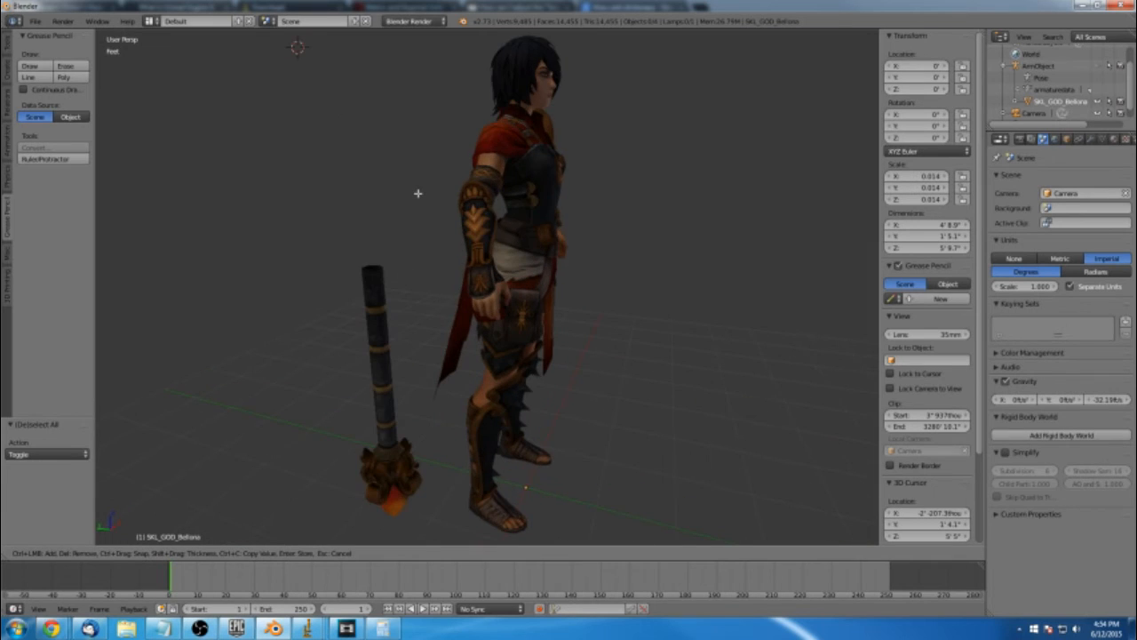
{"action": "scroll", "coordinate": [418, 192], "scroll_direction": "up", "scroll_amount": 6}
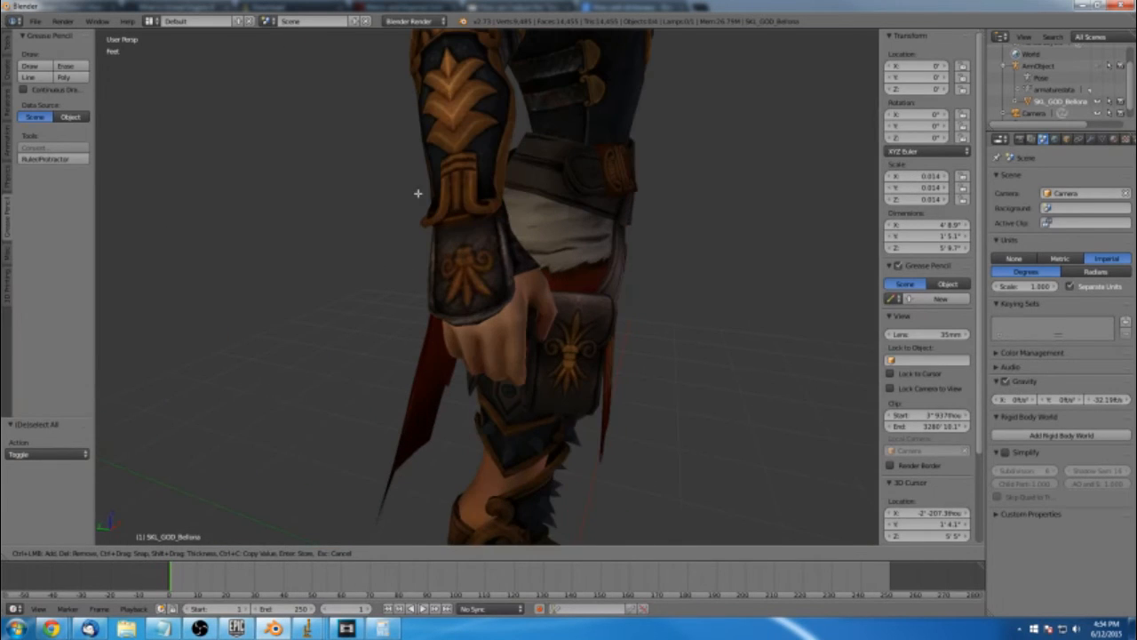
{"action": "middle_click_drag", "start_coordinate": [407, 207], "coordinate": [408, 191]}
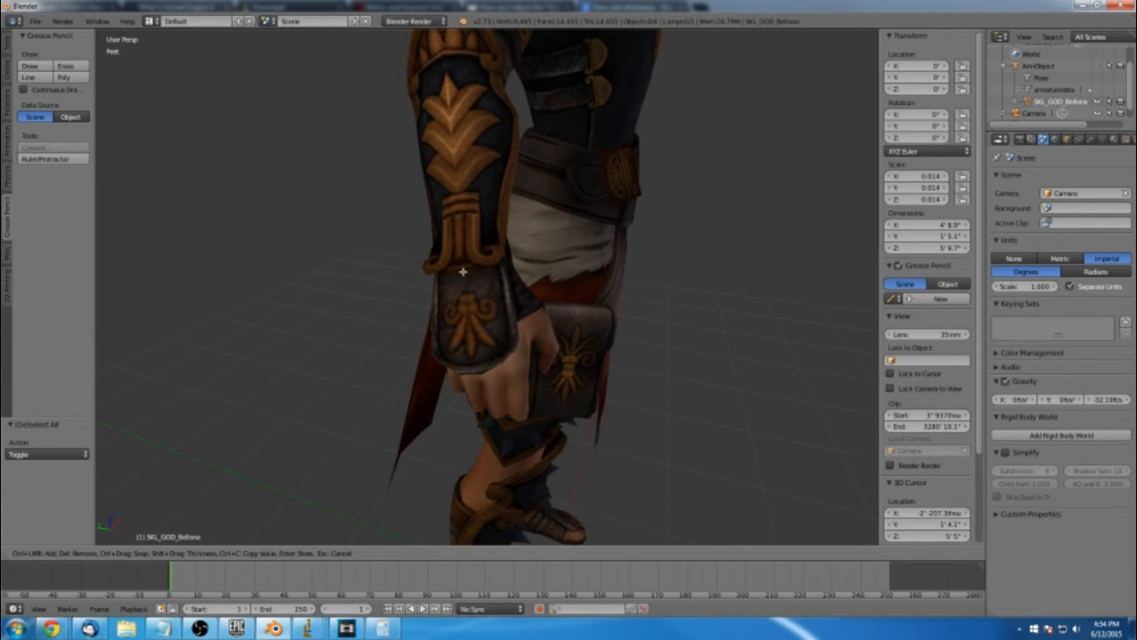
{"action": "left_click_drag", "start_coordinate": [463, 274], "coordinate": [468, 374]}
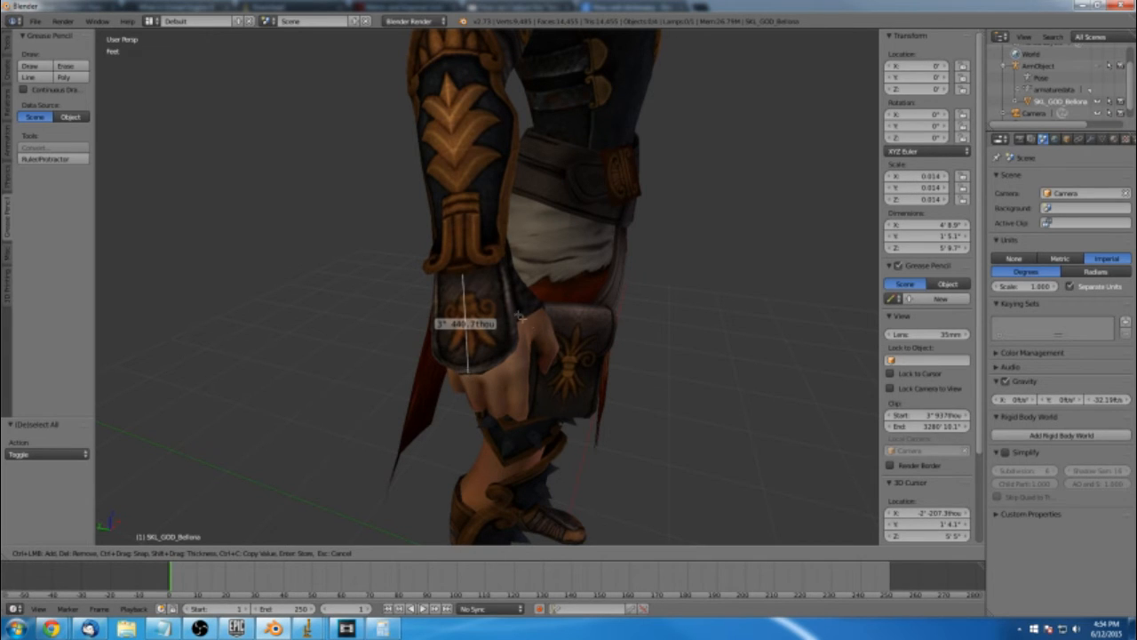
Reposition the ruler's upper end so it meets the wrist guard's surface just below the bracer's edge
{"action": "middle_click_drag", "start_coordinate": [516, 311], "coordinate": [470, 307]}
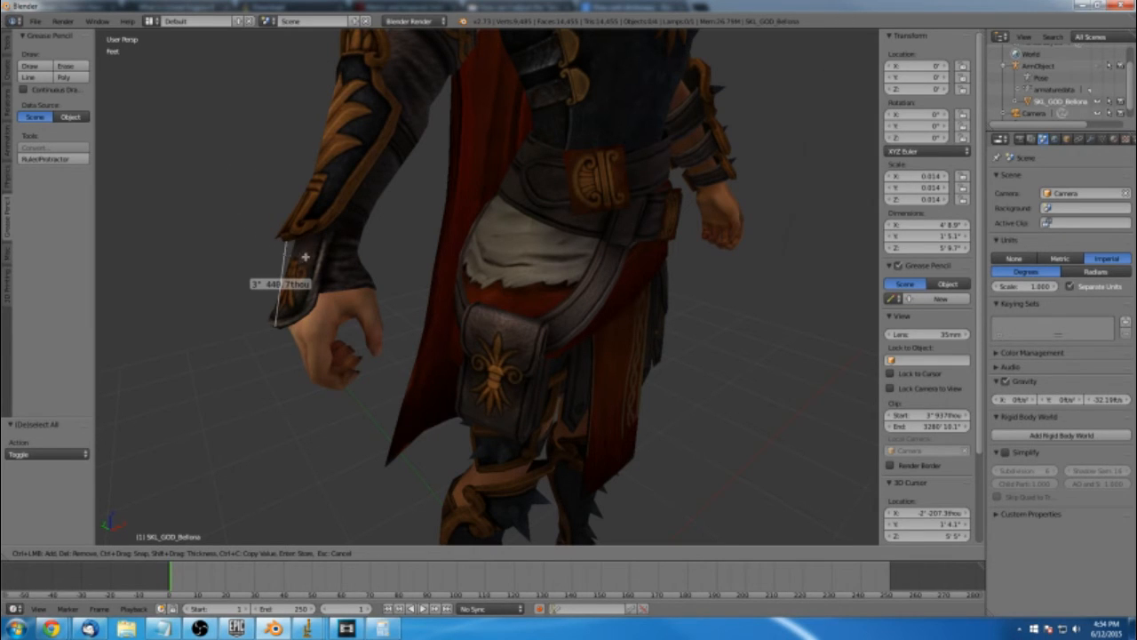
{"action": "scroll", "coordinate": [276, 254], "scroll_direction": "up", "scroll_amount": 5}
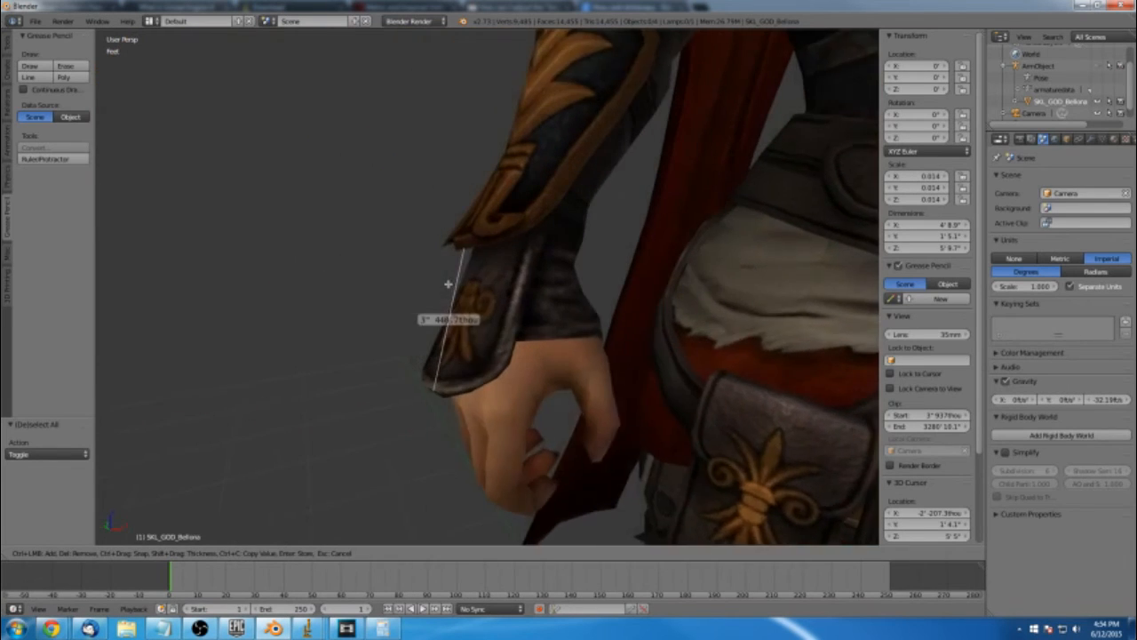
{"action": "scroll", "coordinate": [447, 284], "scroll_direction": "up", "scroll_amount": 3}
{"action": "mouse_move", "coordinate": [447, 284]}
{"action": "middle_mouse_down"}
{"action": "mouse_move", "coordinate": [418, 279]}
{"action": "mouse_move", "coordinate": [433, 281]}
{"action": "middle_mouse_up"}
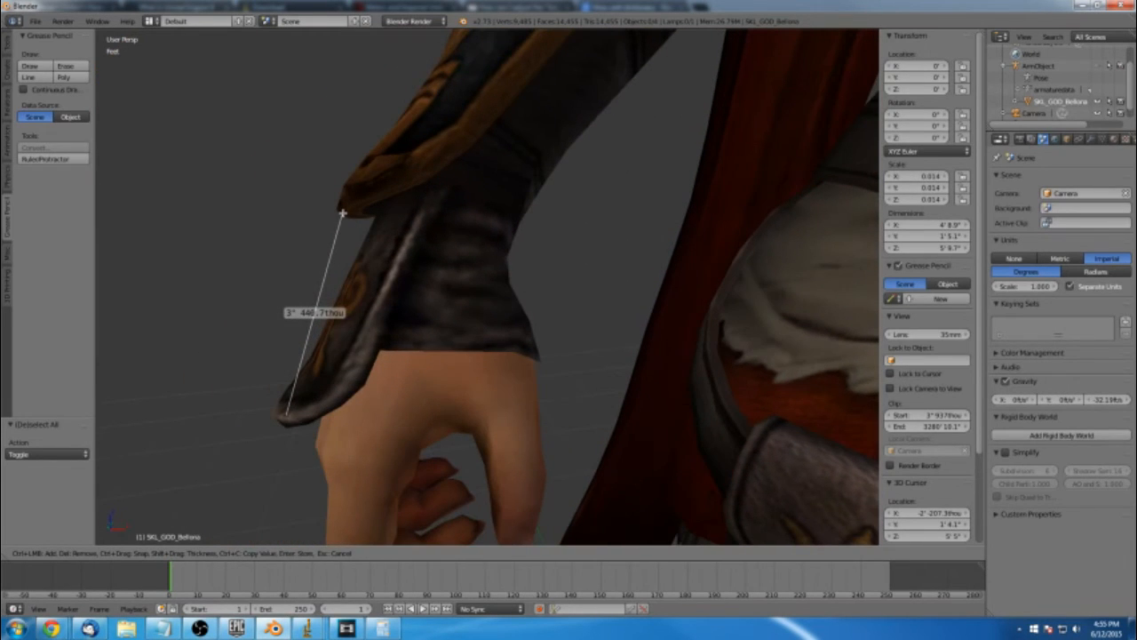
{"action": "left_click_drag", "start_coordinate": [342, 210], "coordinate": [389, 197]}
{"action": "middle_click_drag", "start_coordinate": [389, 197], "coordinate": [453, 195]}
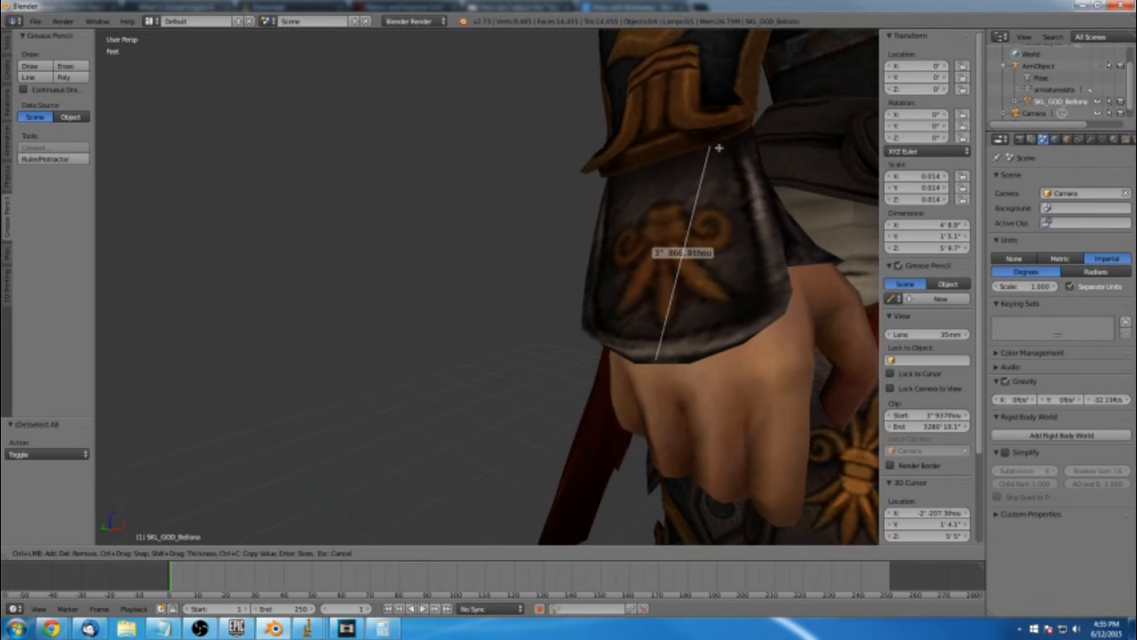
{"action": "left_click_drag", "start_coordinate": [710, 146], "coordinate": [672, 145]}
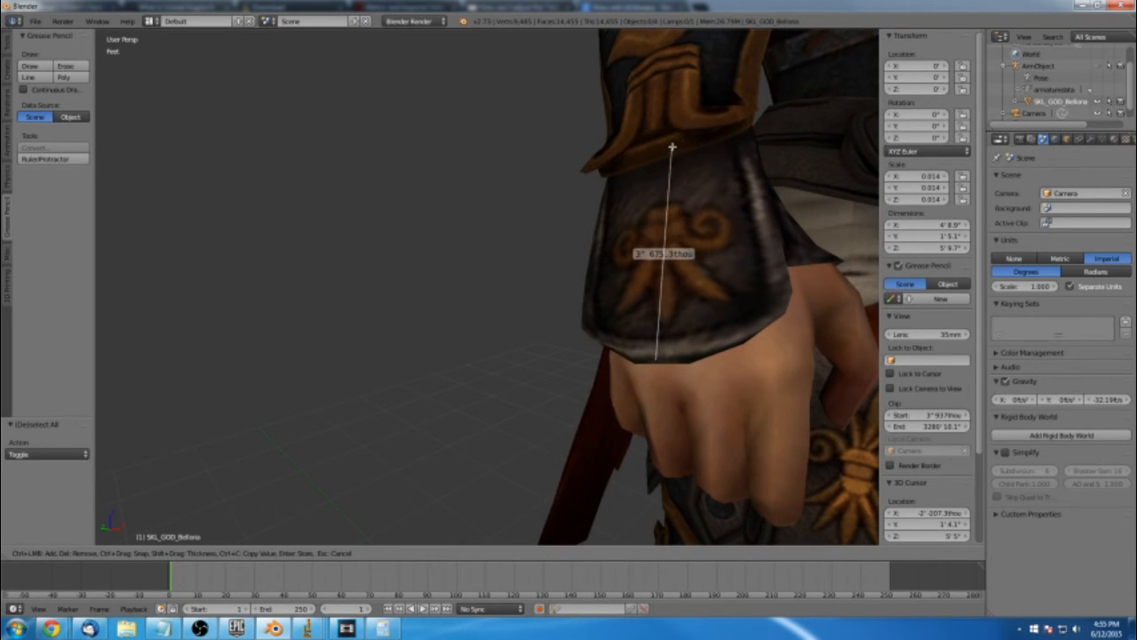
{"action": "middle_click_drag", "start_coordinate": [681, 161], "coordinate": [490, 127]}
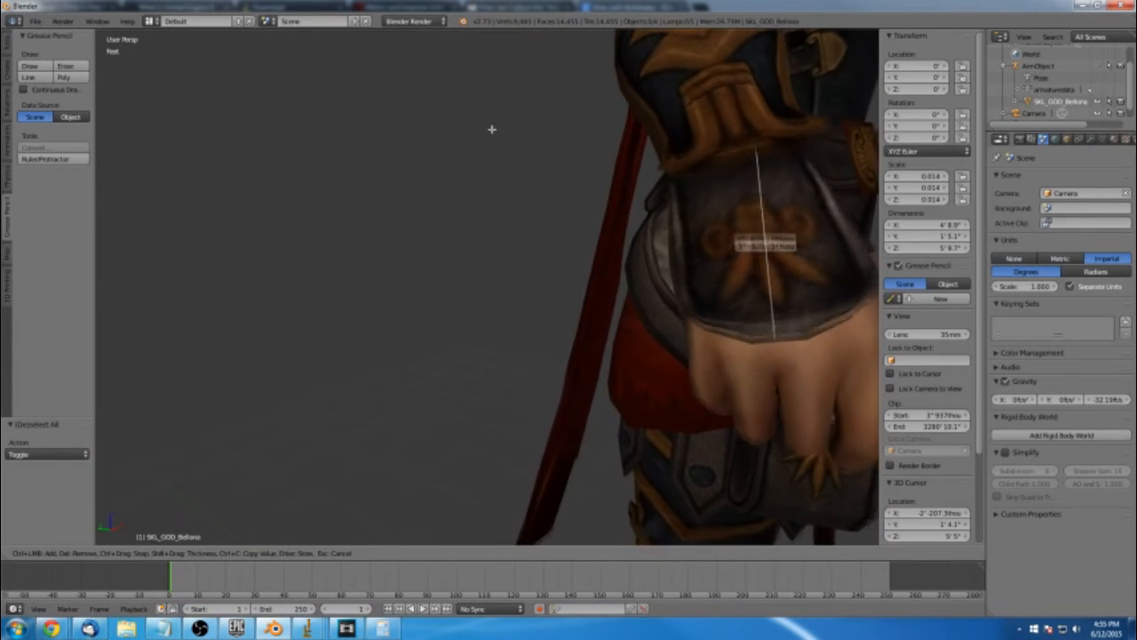
{"action": "left_click_drag", "start_coordinate": [756, 147], "coordinate": [742, 163]}
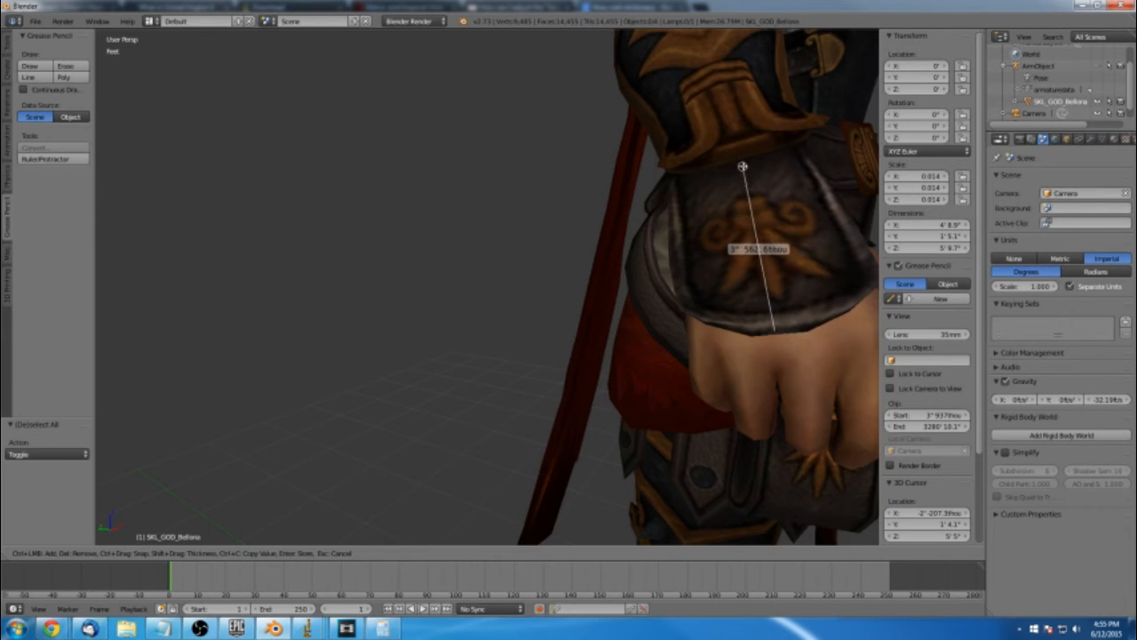
Examine the ruler's alignment on the wrist guard and its length reading from several angles and distances
{"action": "middle_click_drag", "start_coordinate": [742, 162], "coordinate": [694, 183]}
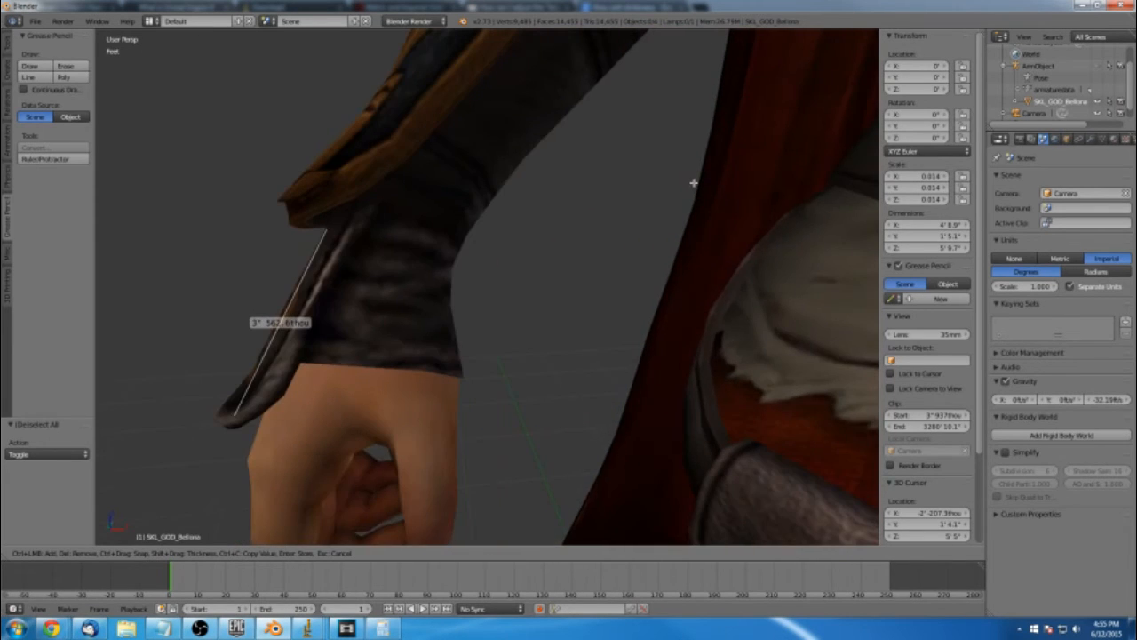
{"action": "middle_click_drag", "start_coordinate": [363, 208], "coordinate": [371, 210]}
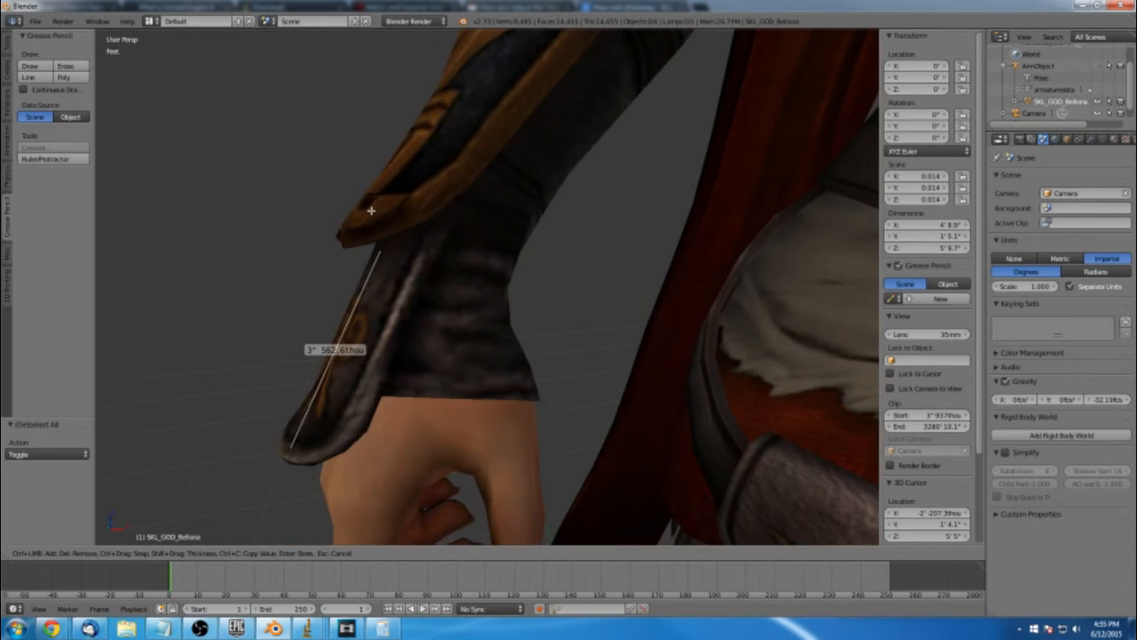
{"action": "middle_click_drag", "start_coordinate": [246, 236], "coordinate": [299, 242]}
{"action": "scroll", "coordinate": [311, 245], "scroll_direction": "down", "scroll_amount": 2}
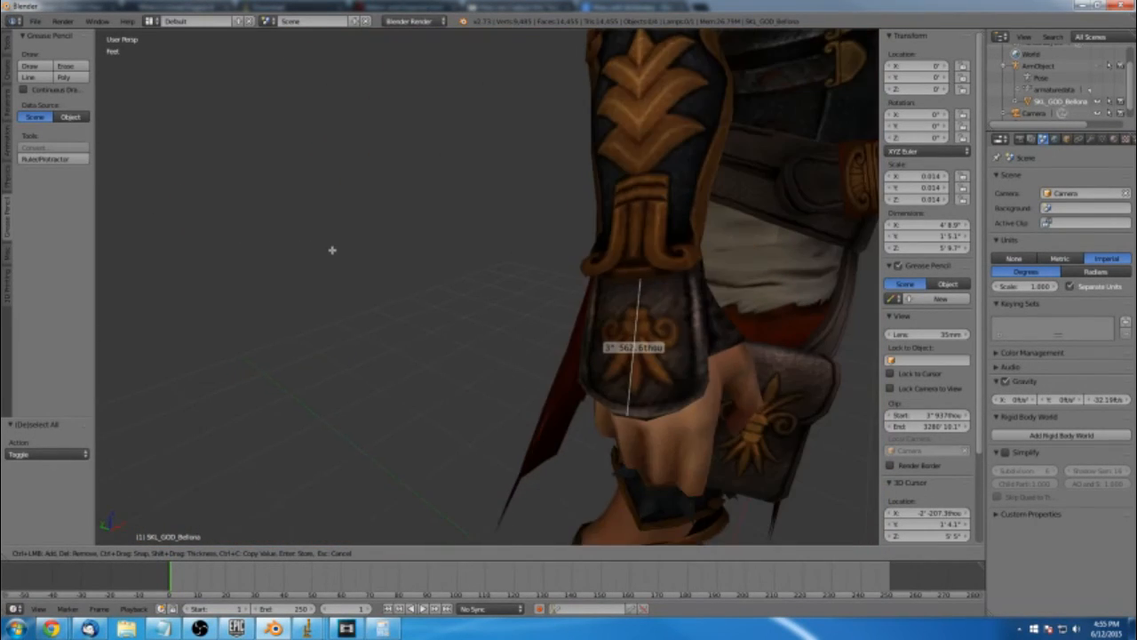
{"action": "scroll", "coordinate": [424, 249], "scroll_direction": "down", "scroll_amount": 2}
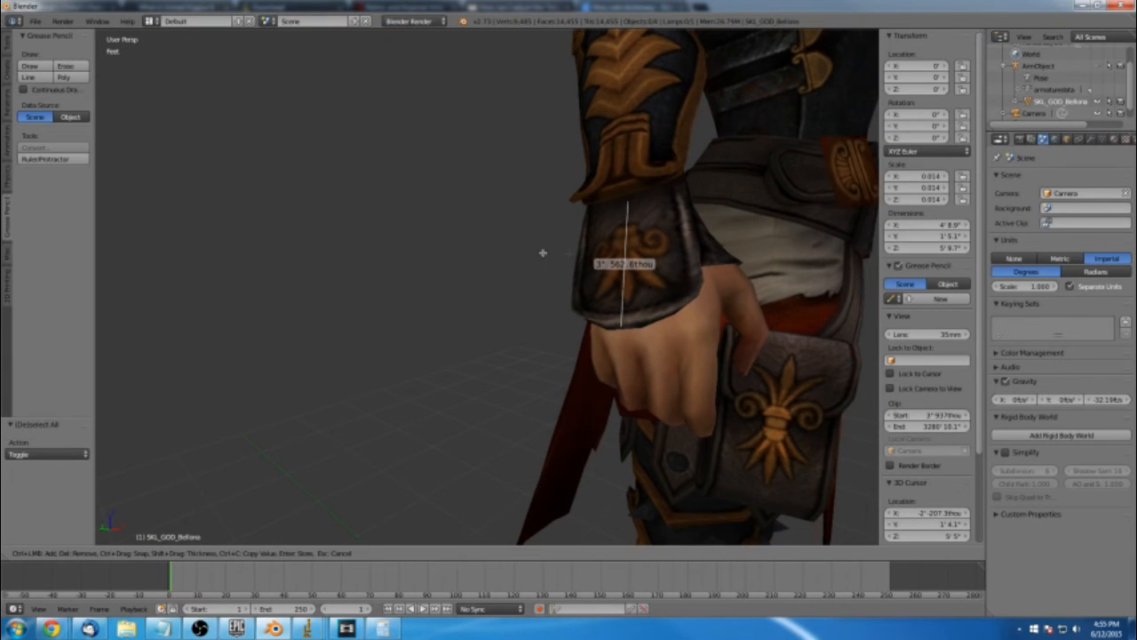
{"action": "middle_click_drag", "start_coordinate": [675, 231], "coordinate": [659, 230]}
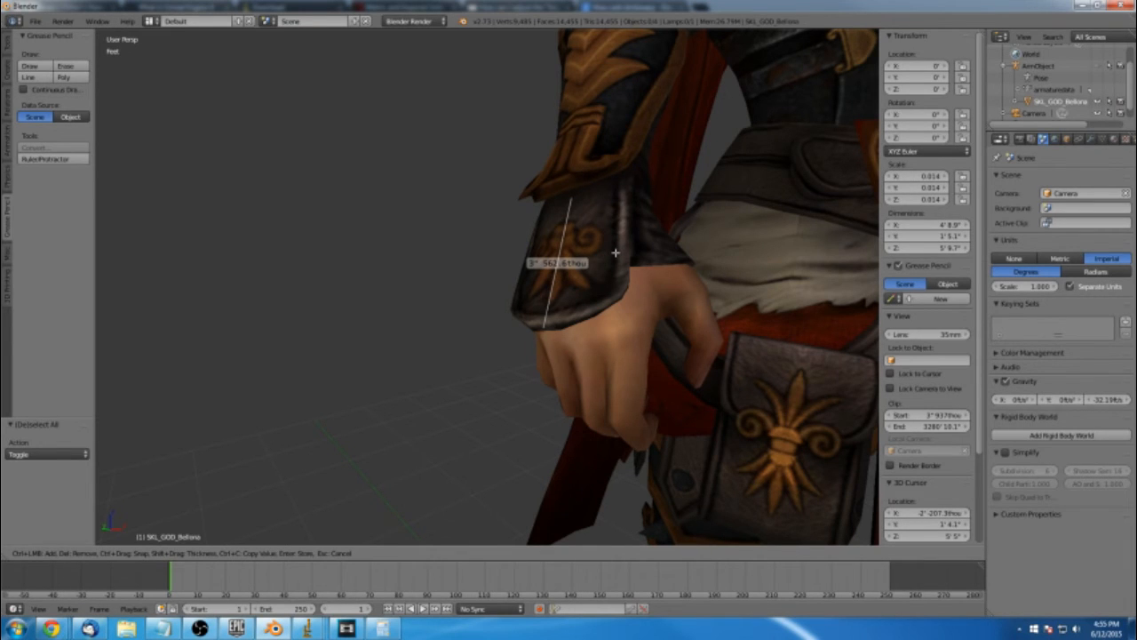
{"action": "scroll", "coordinate": [615, 253], "scroll_direction": "up", "scroll_amount": 3}
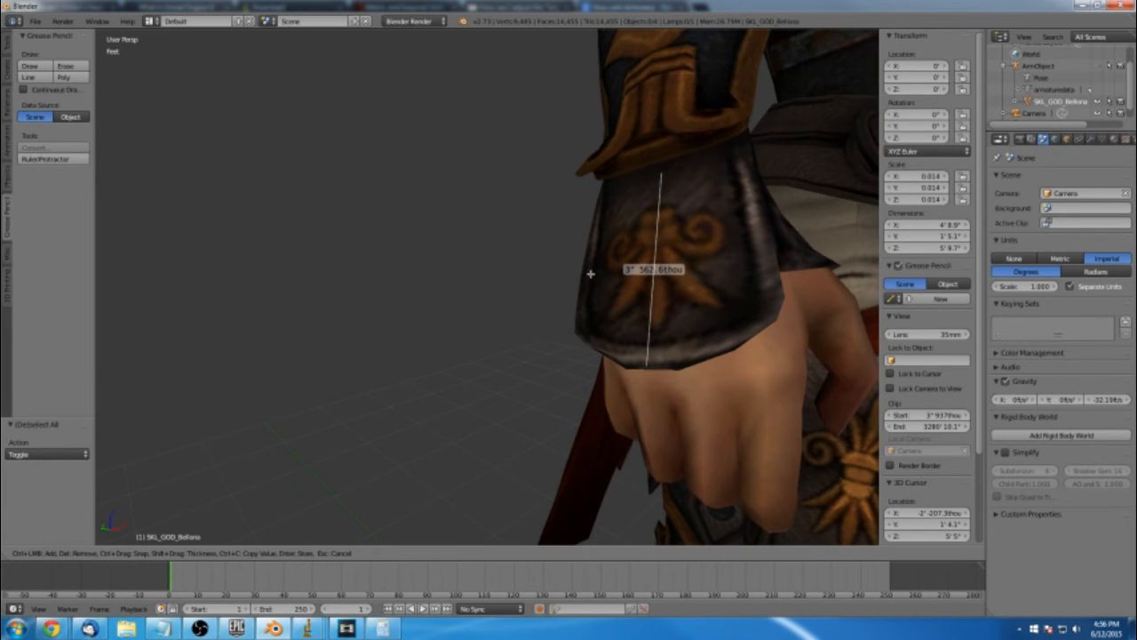
{"action": "mouse_move", "coordinate": [590, 287]}
{"action": "middle_mouse_down"}
{"action": "mouse_move", "coordinate": [568, 293]}
{"action": "mouse_move", "coordinate": [583, 291]}
{"action": "middle_mouse_up"}
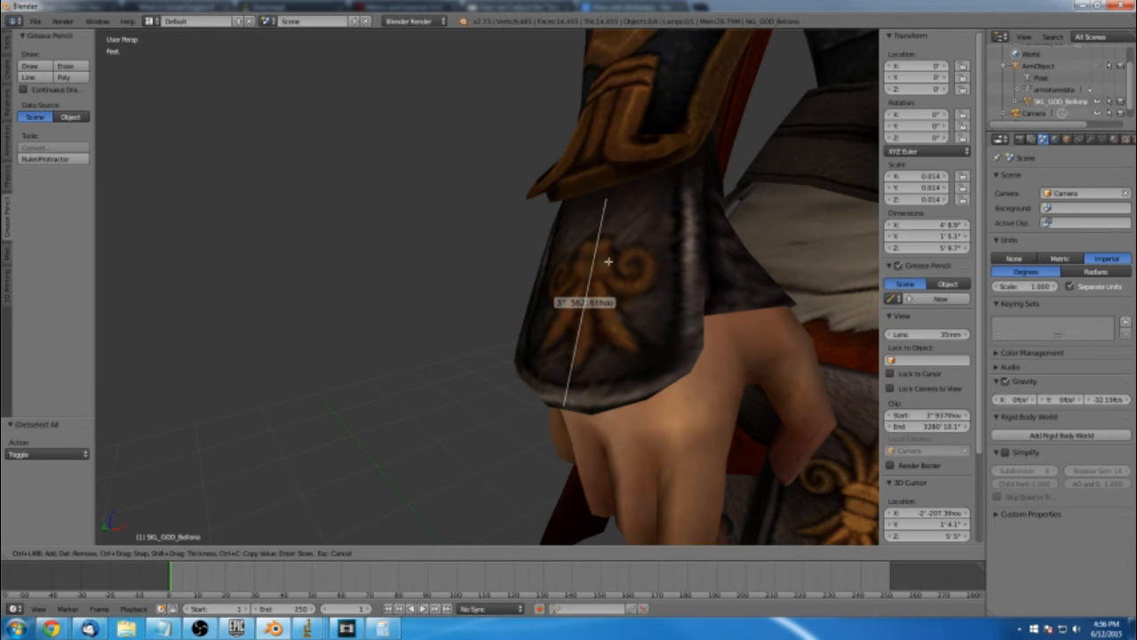
{"action": "middle_click_drag", "start_coordinate": [626, 243], "coordinate": [630, 245]}
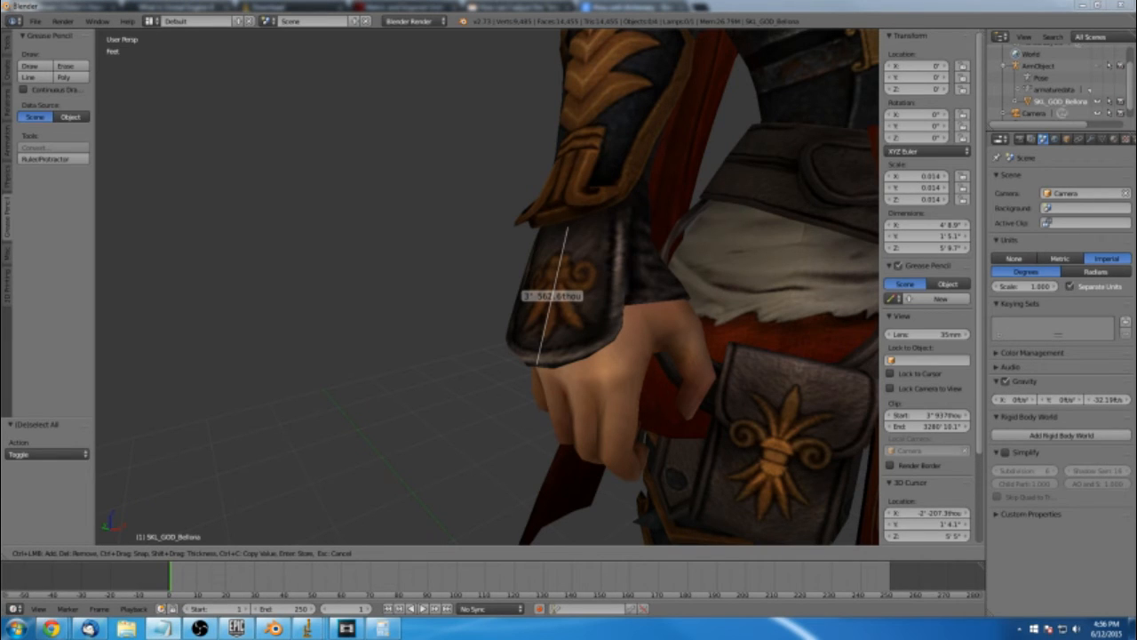
Record the wrist guard's length as 3" 562.6thou in a new Notepad document, then return to Blender
{"action": "left_click", "coordinate": [16, 629]}
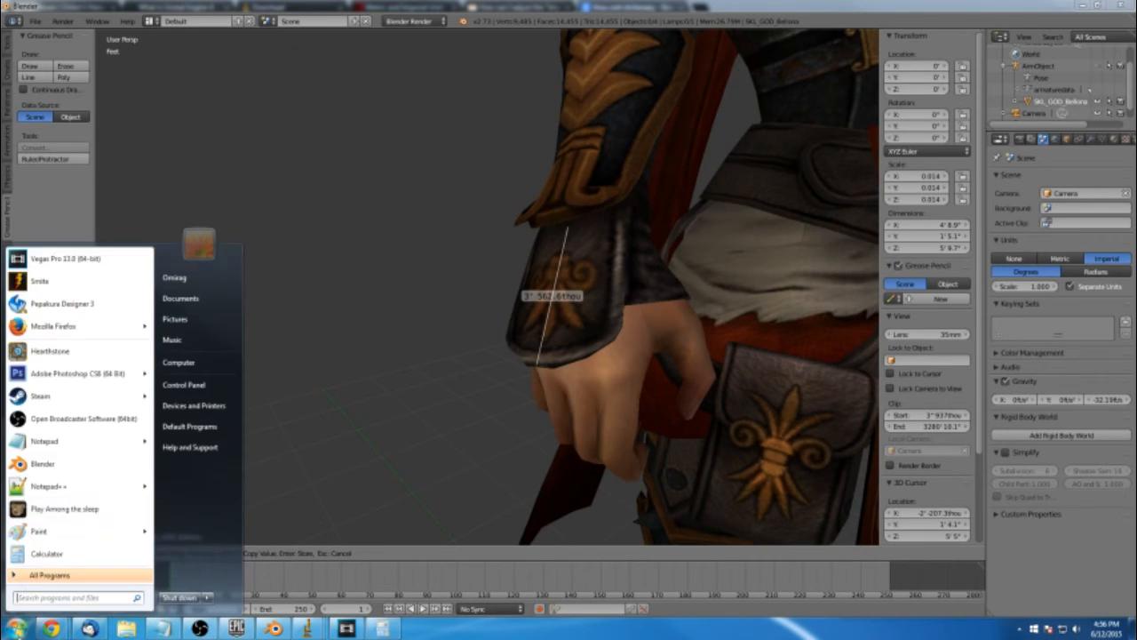
{"action": "left_click", "coordinate": [56, 446]}
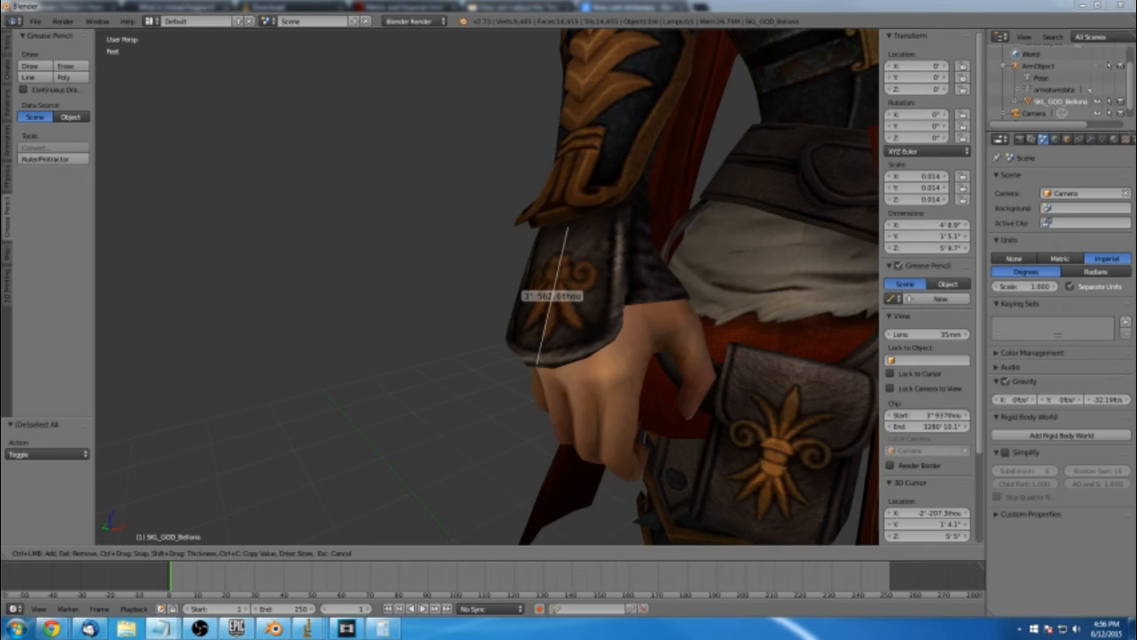
{"action": "left_click_drag", "start_coordinate": [995, 230], "coordinate": [808, 212]}
{"action": "type", "text": "3' 562.6thou"}
{"action": "left_click_drag", "start_coordinate": [727, 291], "coordinate": [722, 303]}
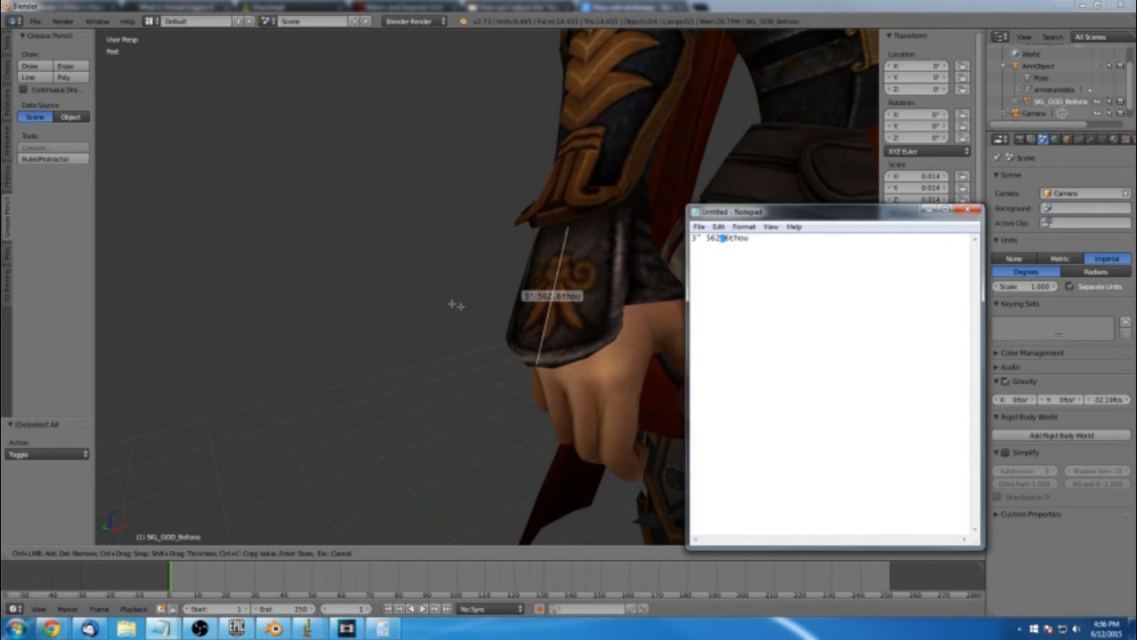
{"action": "left_click", "coordinate": [851, 298]}
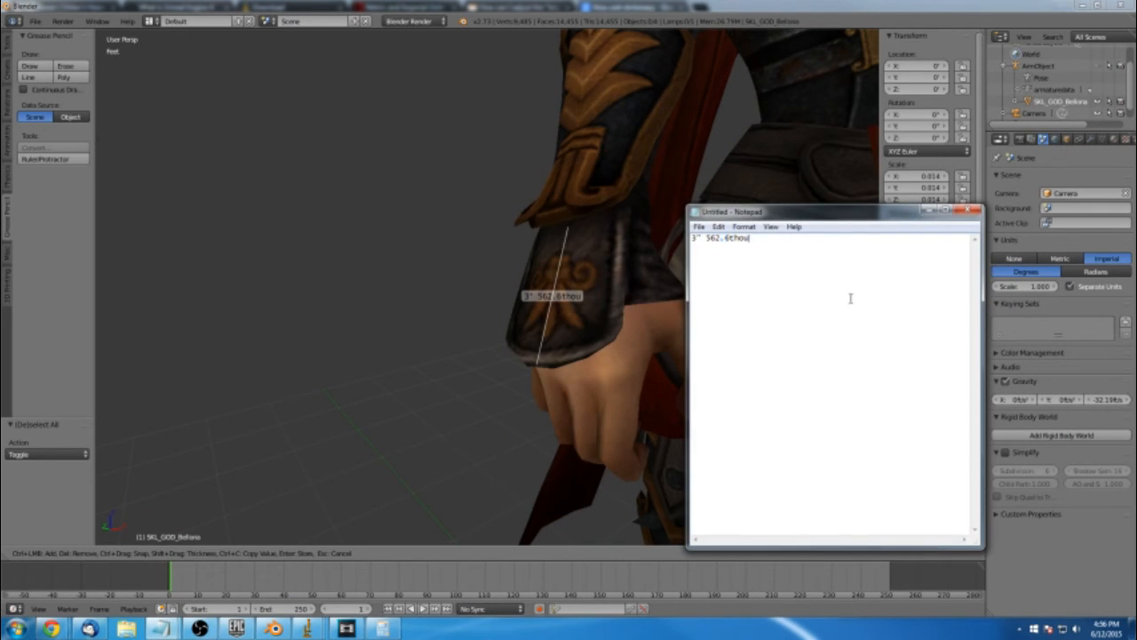
{"action": "left_click", "coordinate": [475, 161]}
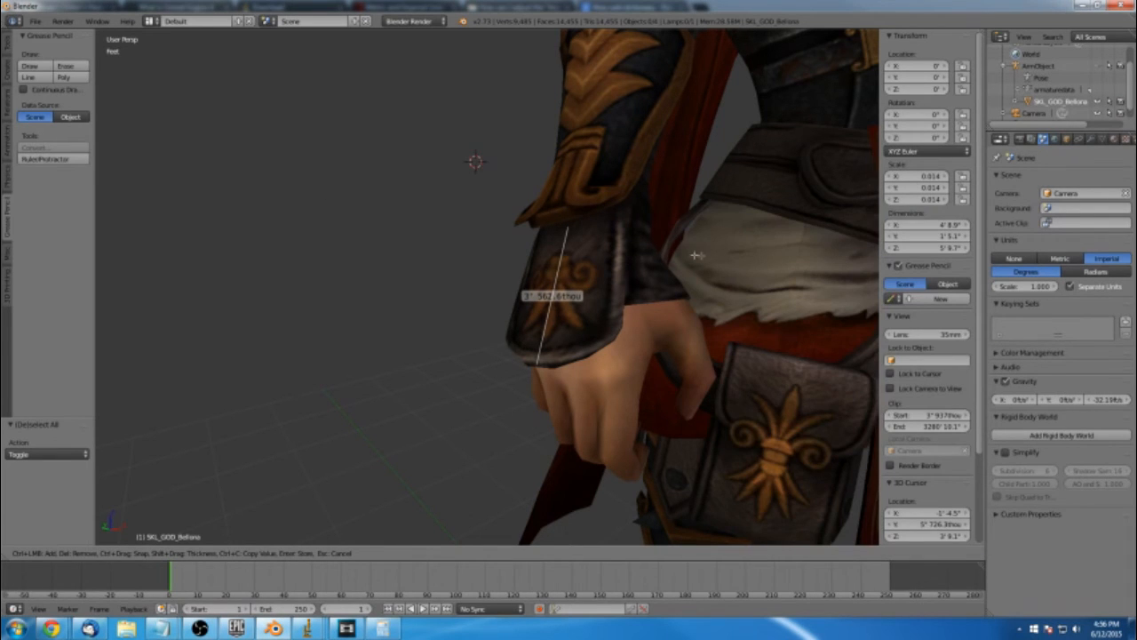
Examine the wrist guard's ruler from the front and survey the full armored figure from above
{"action": "scroll", "coordinate": [544, 210], "scroll_direction": "up", "scroll_amount": 2}
{"action": "middle_click_drag", "start_coordinate": [544, 209], "coordinate": [524, 198]}
{"action": "scroll", "coordinate": [524, 198], "scroll_direction": "down", "scroll_amount": 3}
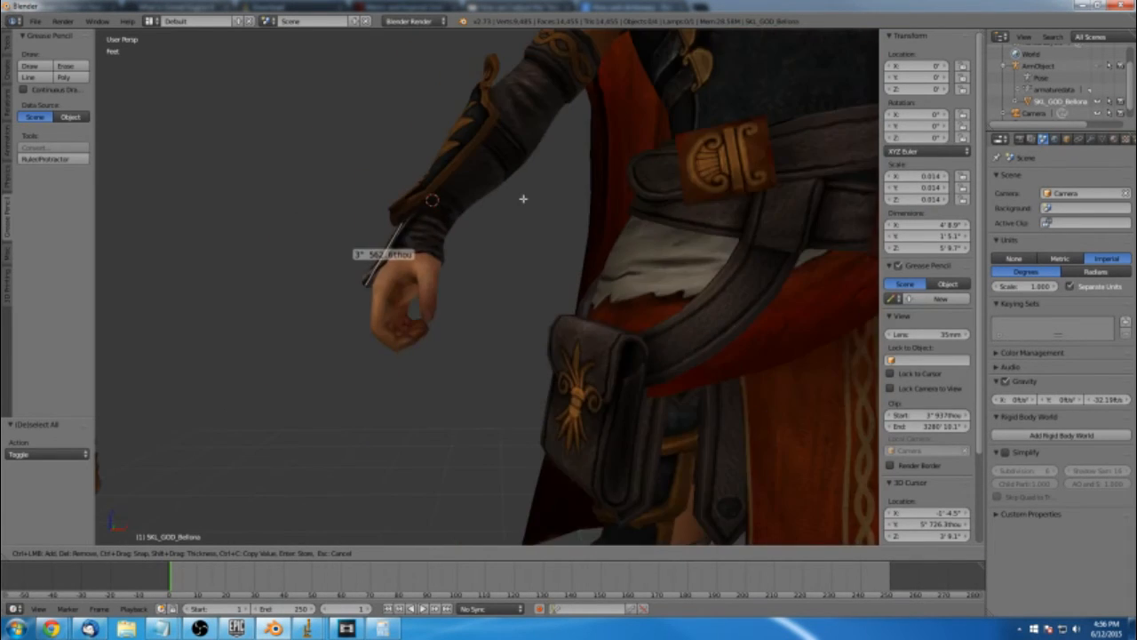
{"action": "scroll", "coordinate": [523, 198], "scroll_direction": "up", "scroll_amount": 1}
{"action": "middle_click_drag", "start_coordinate": [421, 115], "coordinate": [491, 156]}
{"action": "scroll", "coordinate": [532, 157], "scroll_direction": "down", "scroll_amount": 3}
{"action": "middle_click_drag", "start_coordinate": [563, 154], "coordinate": [495, 180]}
{"action": "scroll", "coordinate": [592, 186], "scroll_direction": "down", "scroll_amount": 3}
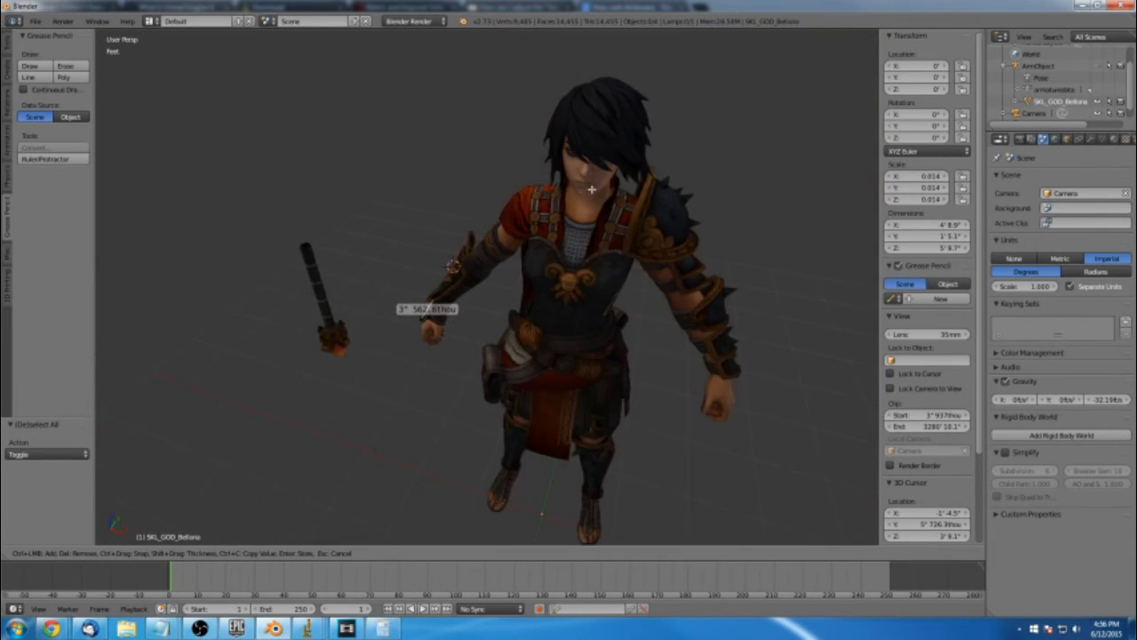
Measure Bellona's left shoulder guard along its inner rim, from the peak down to the lower front edge, and check the ruler from the side
{"action": "scroll", "coordinate": [591, 186], "scroll_direction": "up", "scroll_amount": 1}
{"action": "middle_click_drag", "start_coordinate": [592, 185], "coordinate": [602, 170]}
{"action": "scroll", "coordinate": [602, 169], "scroll_direction": "down", "scroll_amount": 3}
{"action": "scroll", "coordinate": [602, 170], "scroll_direction": "up", "scroll_amount": 4}
{"action": "scroll", "coordinate": [622, 174], "scroll_direction": "down", "scroll_amount": 2}
{"action": "scroll", "coordinate": [667, 175], "scroll_direction": "up", "scroll_amount": 2}
{"action": "middle_click_drag", "start_coordinate": [668, 175], "coordinate": [612, 174]}
{"action": "scroll", "coordinate": [632, 61], "scroll_direction": "up", "scroll_amount": 1}
{"action": "scroll", "coordinate": [640, 51], "scroll_direction": "down", "scroll_amount": 1}
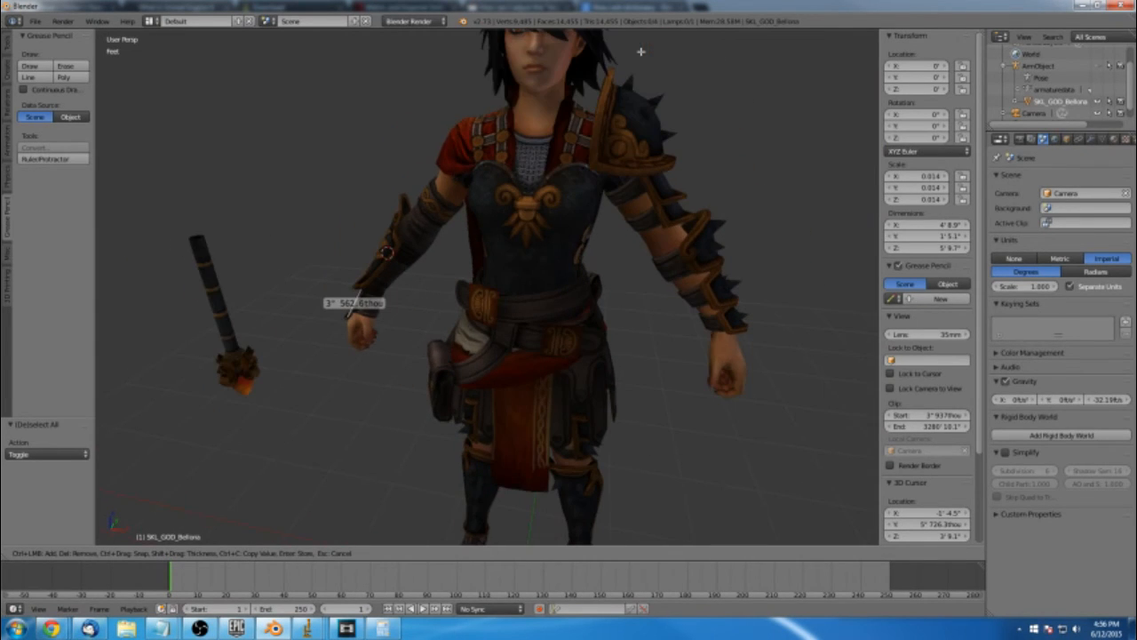
{"action": "left_click_drag", "start_coordinate": [611, 65], "coordinate": [519, 167]}
{"action": "key", "text": "KP_6"}
{"action": "middle_click_drag", "start_coordinate": [575, 152], "coordinate": [497, 159]}
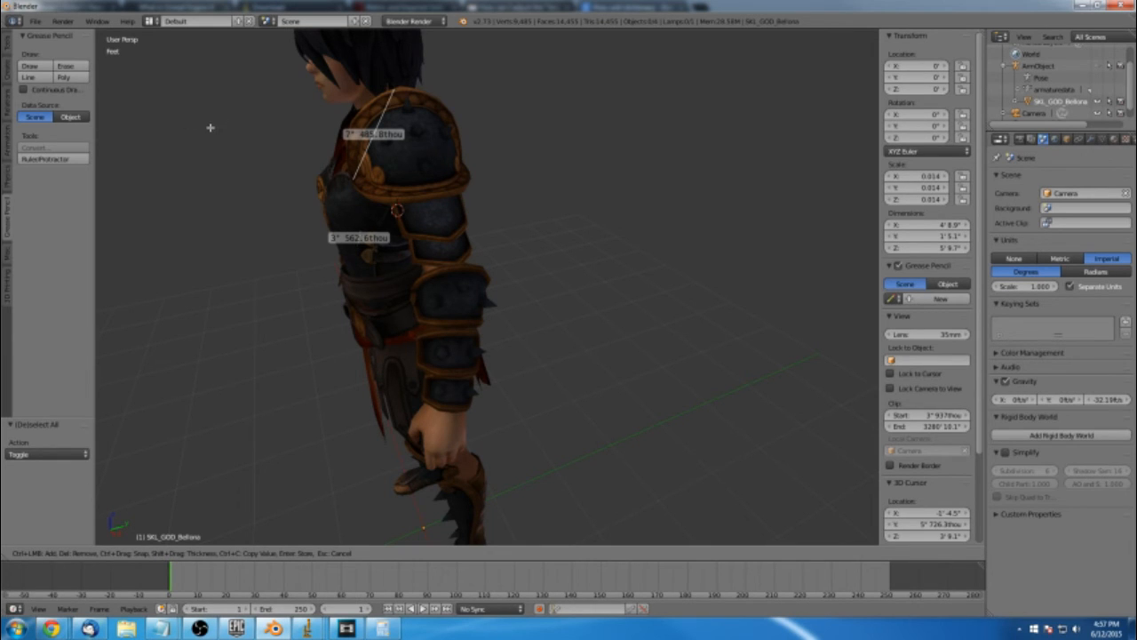
{"action": "middle_click_drag", "start_coordinate": [215, 130], "coordinate": [344, 147]}
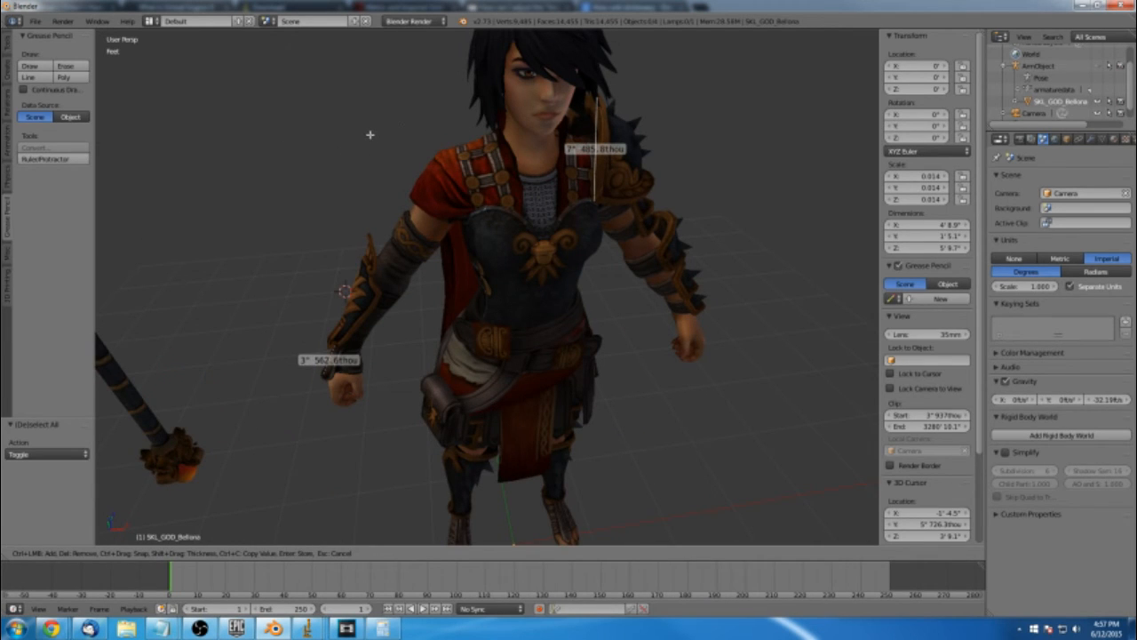
Store the two rulers in the scene, then restart the Ruler/Protractor to check that they are kept and exit it
{"action": "key", "text": "Return"}
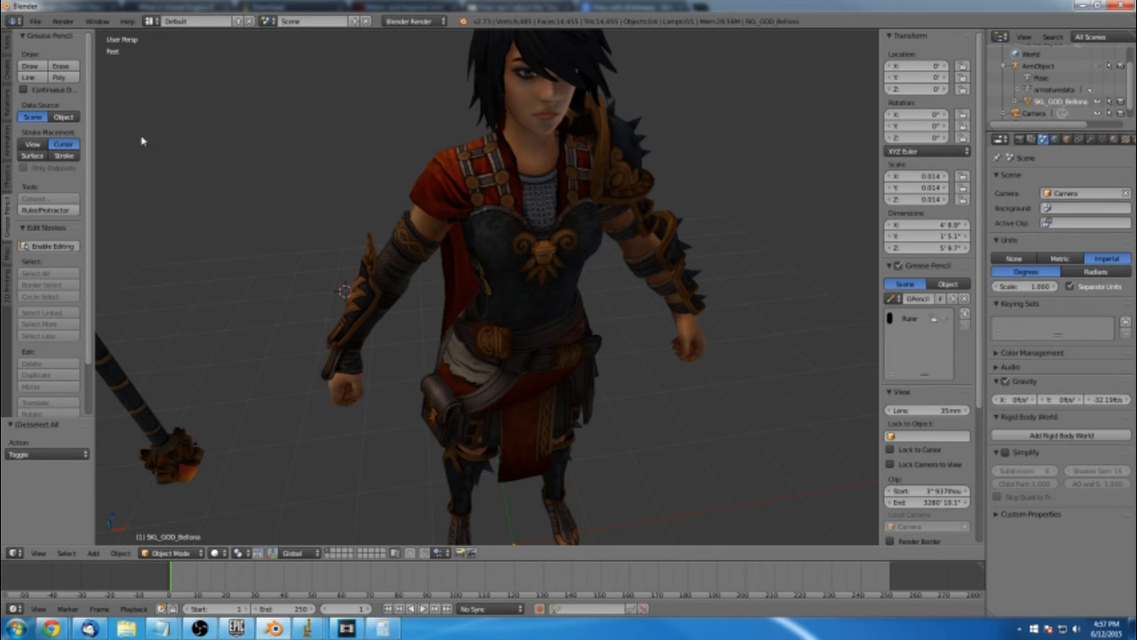
{"action": "middle_click_drag", "start_coordinate": [364, 163], "coordinate": [358, 148]}
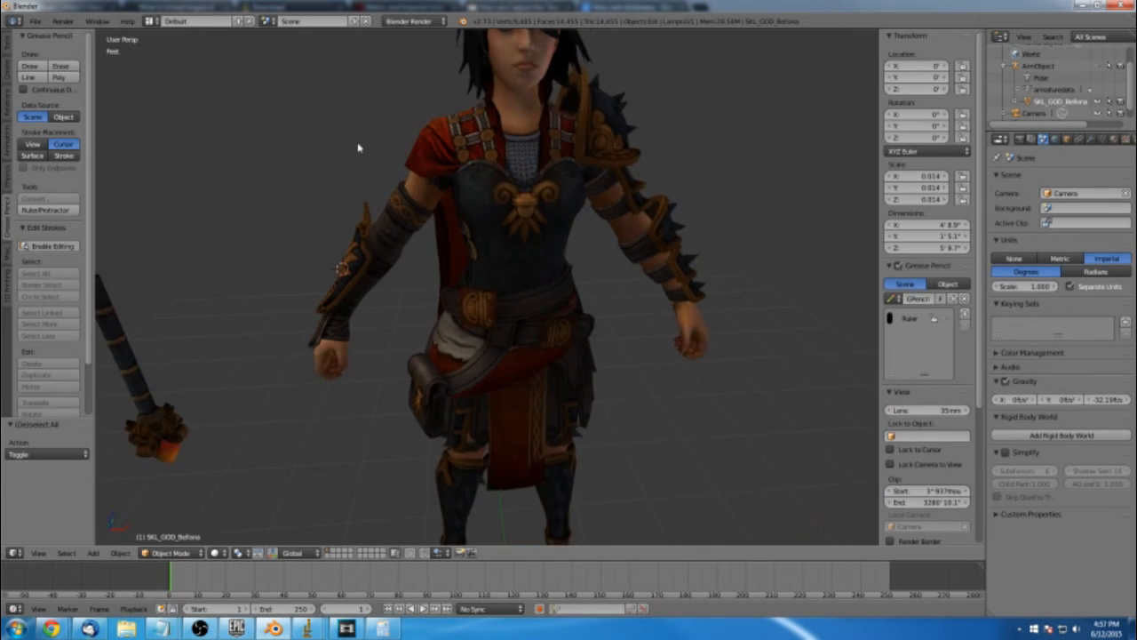
{"action": "scroll", "coordinate": [360, 147], "scroll_direction": "up", "scroll_amount": 3}
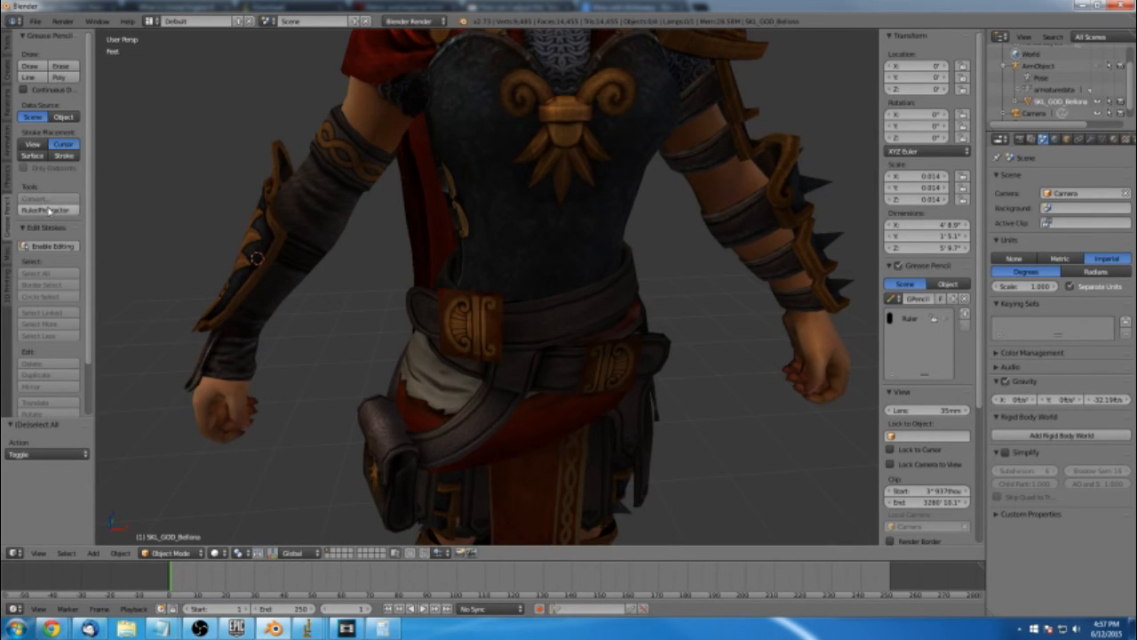
{"action": "left_click", "coordinate": [46, 210]}
{"action": "scroll", "coordinate": [286, 87], "scroll_direction": "down", "scroll_amount": 3}
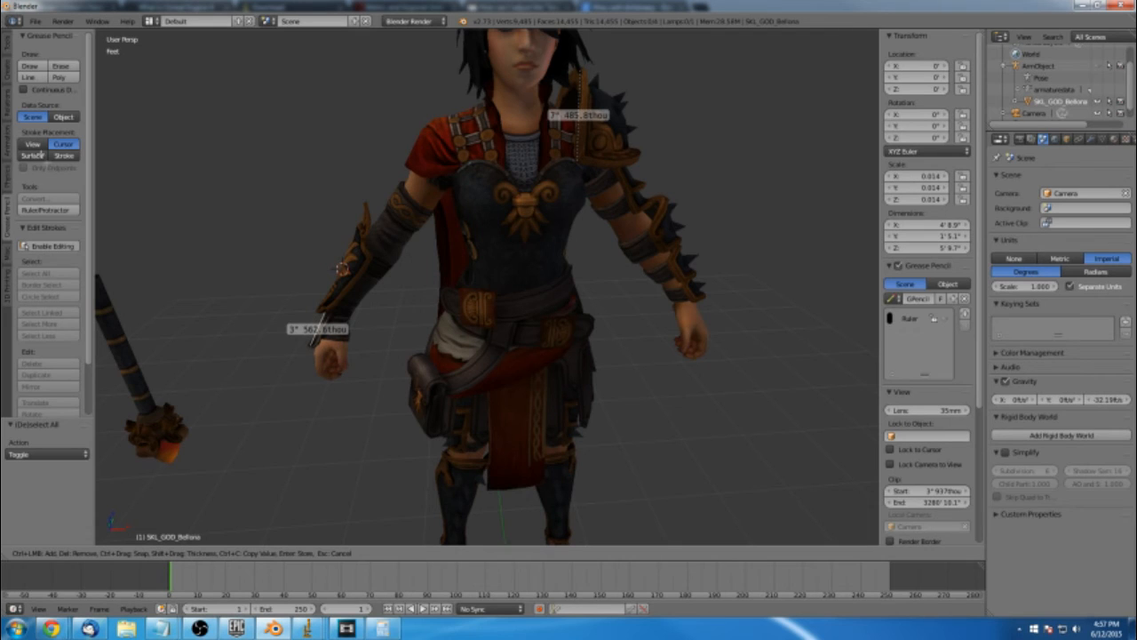
{"action": "key", "text": "Escape"}
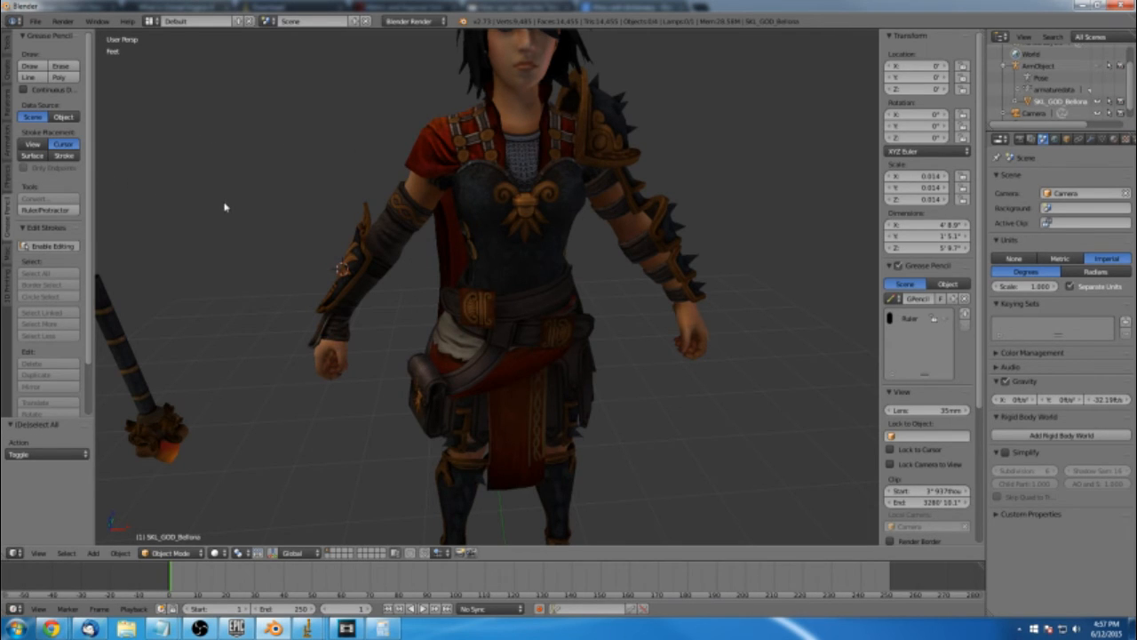
Set the grease pencil stroke placement to Surface while facing Bellona's left shoulder guard
{"action": "scroll", "coordinate": [225, 207], "scroll_direction": "up", "scroll_amount": 2}
{"action": "scroll", "coordinate": [266, 156], "scroll_direction": "up", "scroll_amount": 3}
{"action": "middle_click_drag", "start_coordinate": [289, 158], "coordinate": [186, 178]}
{"action": "left_click", "coordinate": [38, 158]}
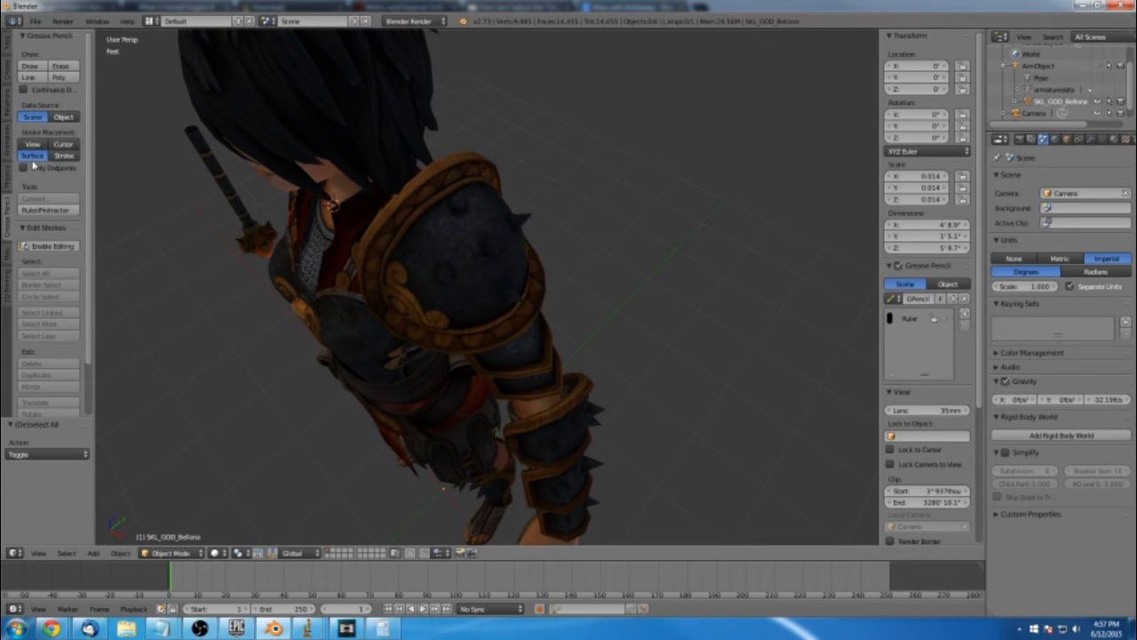
Restart the Ruler/Protractor and measure a spike on the outer side of the left shoulder guard from tip to base
{"action": "scroll", "coordinate": [450, 222], "scroll_direction": "up", "scroll_amount": 4}
{"action": "scroll", "coordinate": [500, 147], "scroll_direction": "up", "scroll_amount": 3}
{"action": "middle_click_drag", "start_coordinate": [506, 165], "coordinate": [513, 155]}
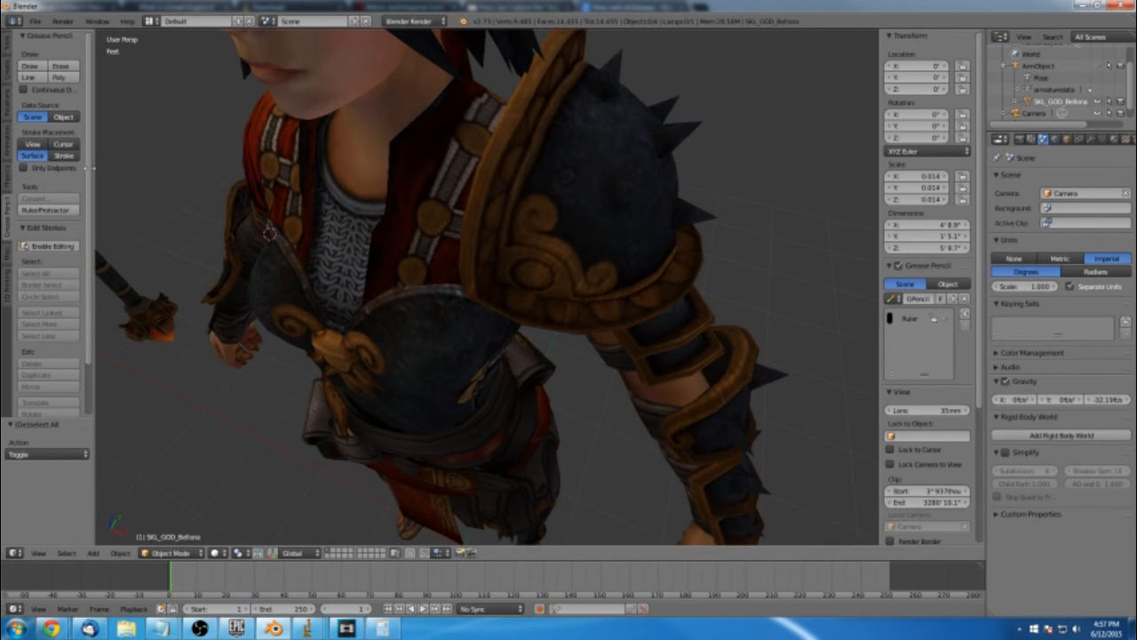
{"action": "left_click", "coordinate": [51, 212]}
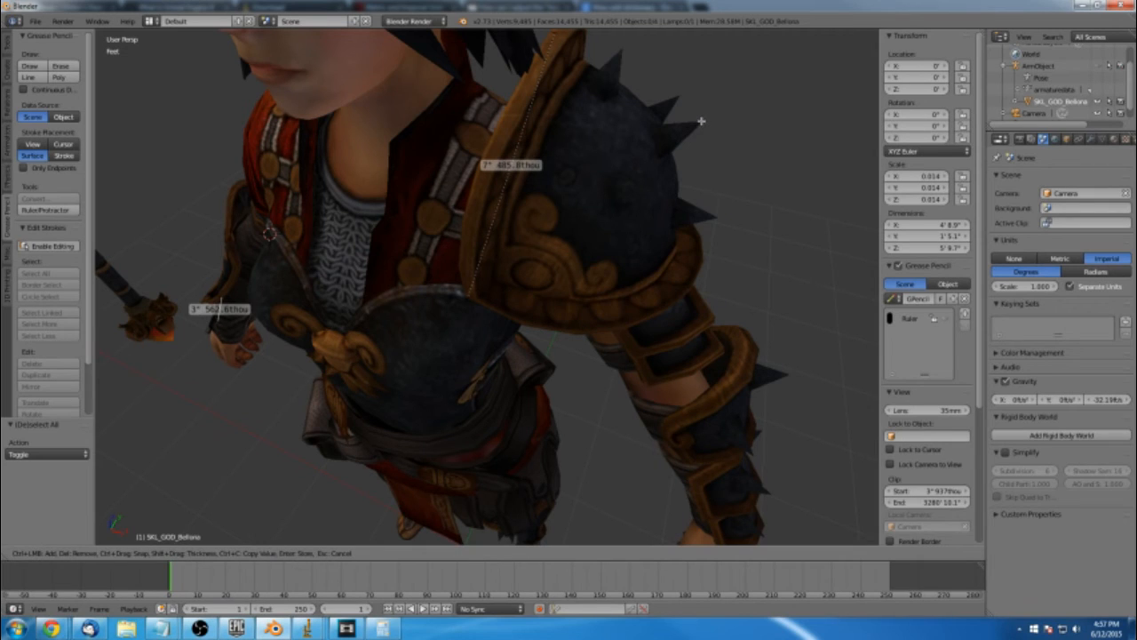
{"action": "left_click_drag", "start_coordinate": [703, 121], "coordinate": [652, 143]}
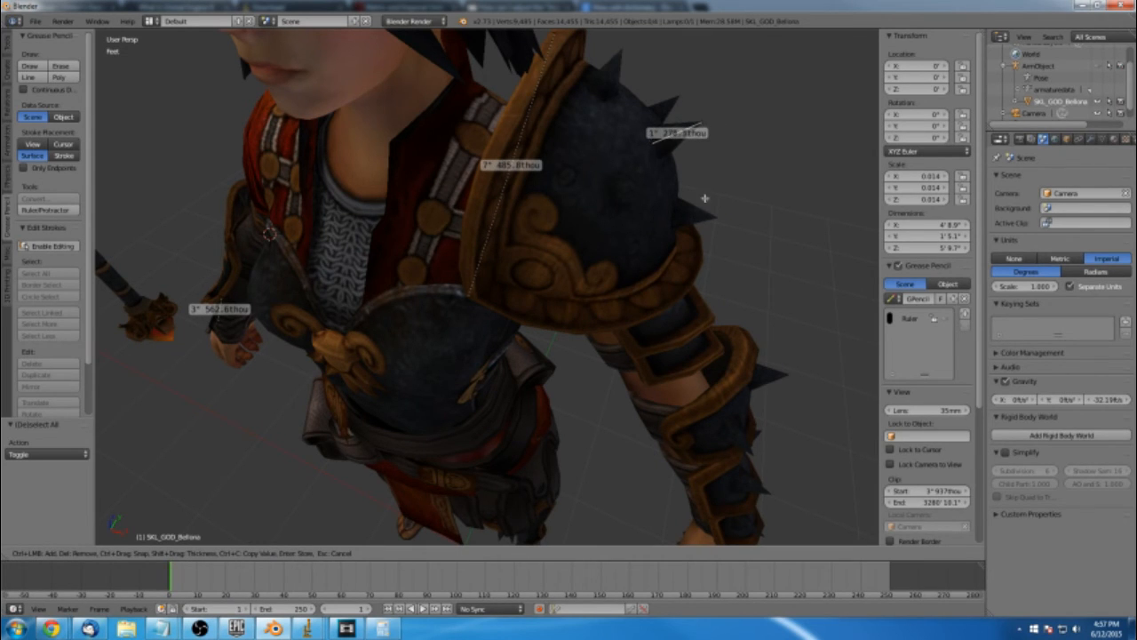
Move the base end of the spike's ruler slightly closer to where the spike meets the shoulder guard
{"action": "middle_click_drag", "start_coordinate": [693, 211], "coordinate": [648, 218]}
{"action": "scroll", "coordinate": [648, 218], "scroll_direction": "up", "scroll_amount": 3}
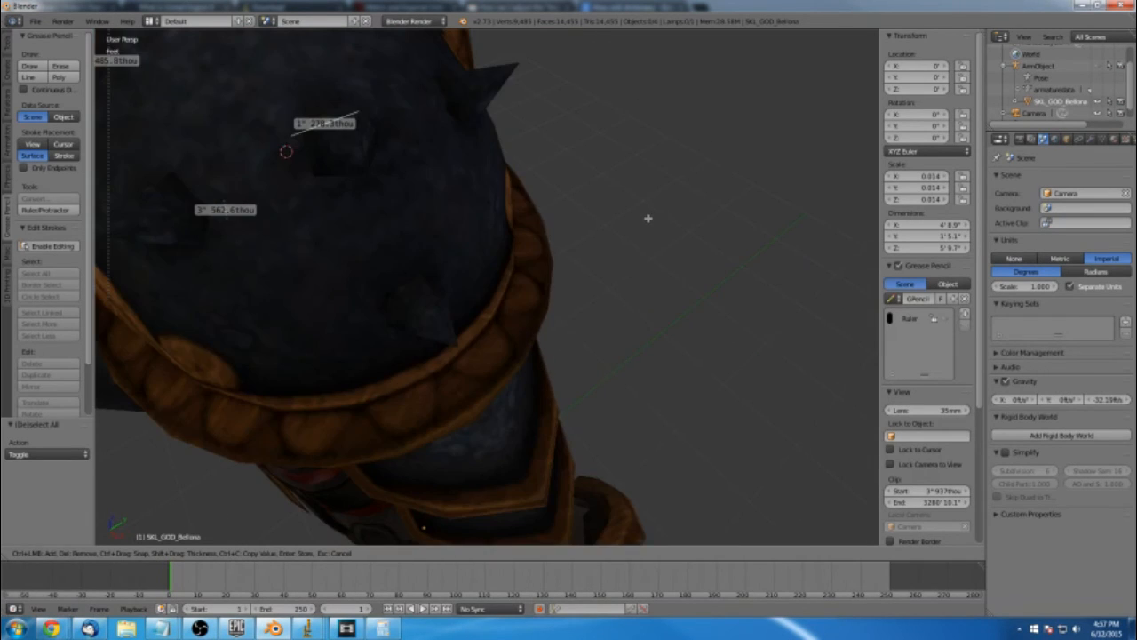
{"action": "mouse_move", "coordinate": [495, 180]}
{"action": "middle_mouse_down"}
{"action": "mouse_move", "coordinate": [474, 157]}
{"action": "mouse_move", "coordinate": [482, 171]}
{"action": "middle_mouse_up"}
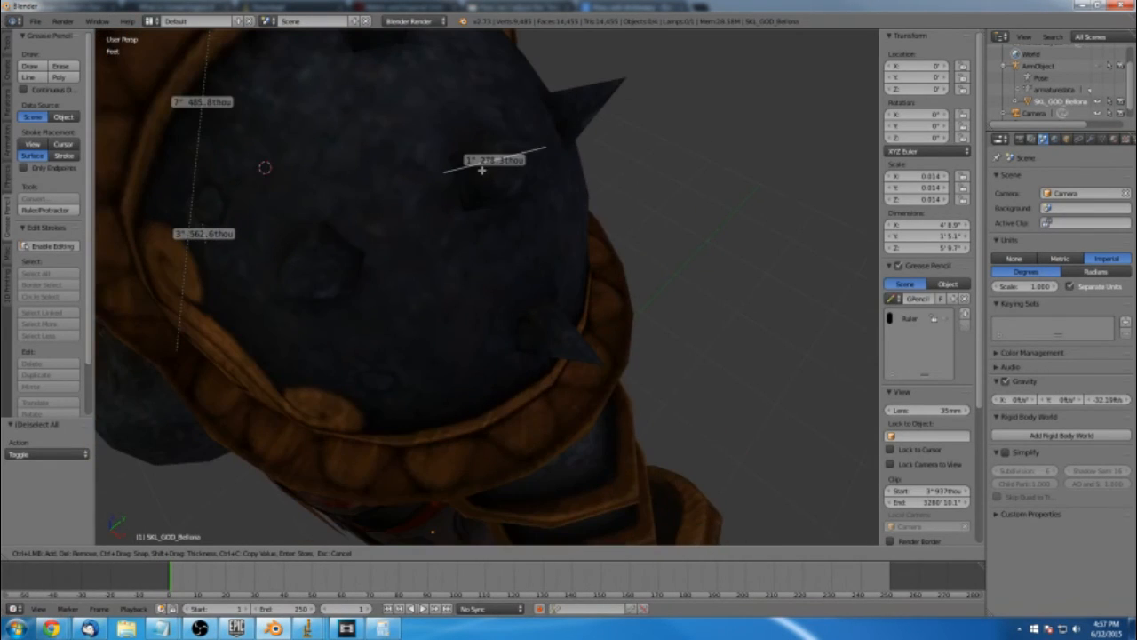
{"action": "left_click_drag", "start_coordinate": [447, 173], "coordinate": [456, 175]}
Examine the spike's ruler and its length reading on the shoulder guard from several angles and distances
{"action": "middle_click_drag", "start_coordinate": [464, 209], "coordinate": [414, 252]}
{"action": "scroll", "coordinate": [414, 251], "scroll_direction": "up", "scroll_amount": 2}
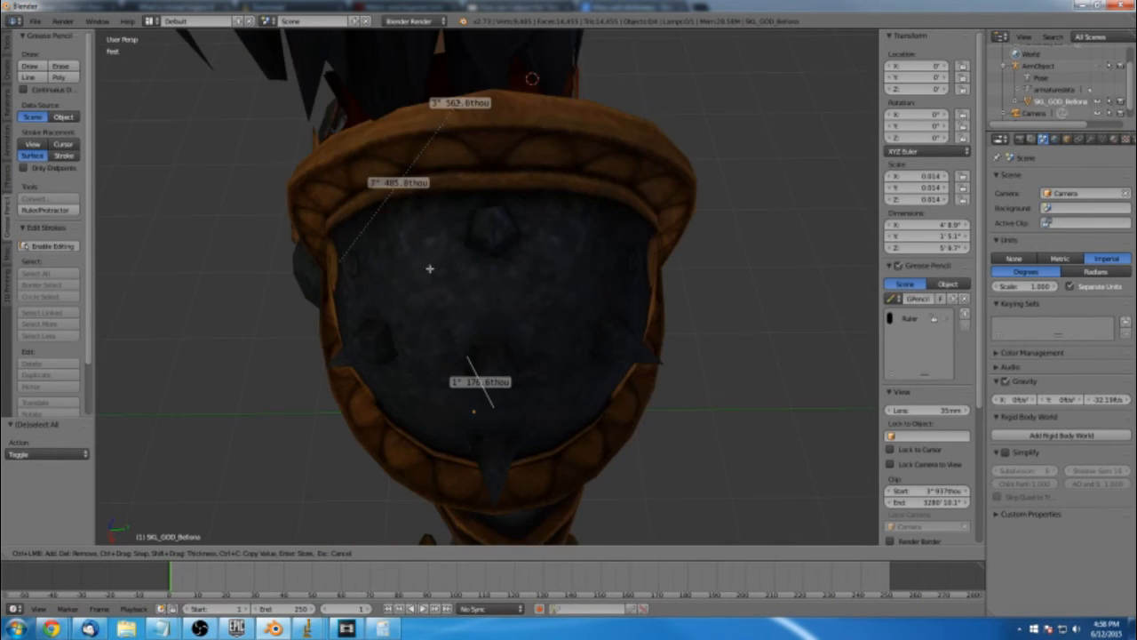
{"action": "scroll", "coordinate": [429, 266], "scroll_direction": "up", "scroll_amount": 1}
{"action": "scroll", "coordinate": [430, 267], "scroll_direction": "down", "scroll_amount": 2}
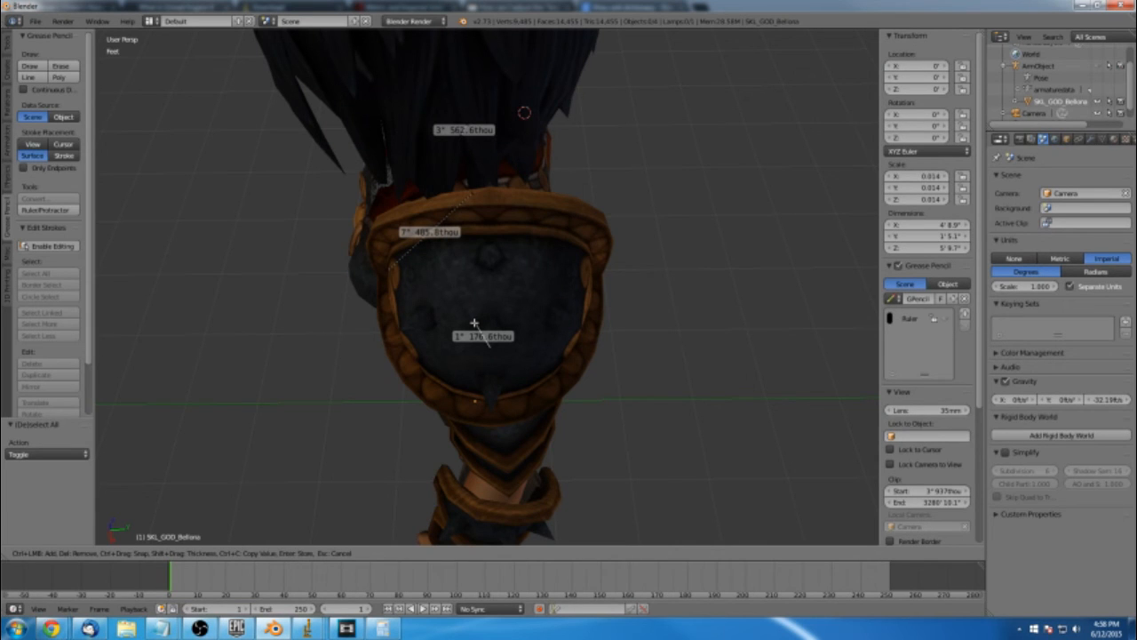
{"action": "scroll", "coordinate": [384, 299], "scroll_direction": "up", "scroll_amount": 1}
{"action": "scroll", "coordinate": [121, 241], "scroll_direction": "down", "scroll_amount": 1}
{"action": "middle_click_drag", "start_coordinate": [427, 329], "coordinate": [448, 315]}
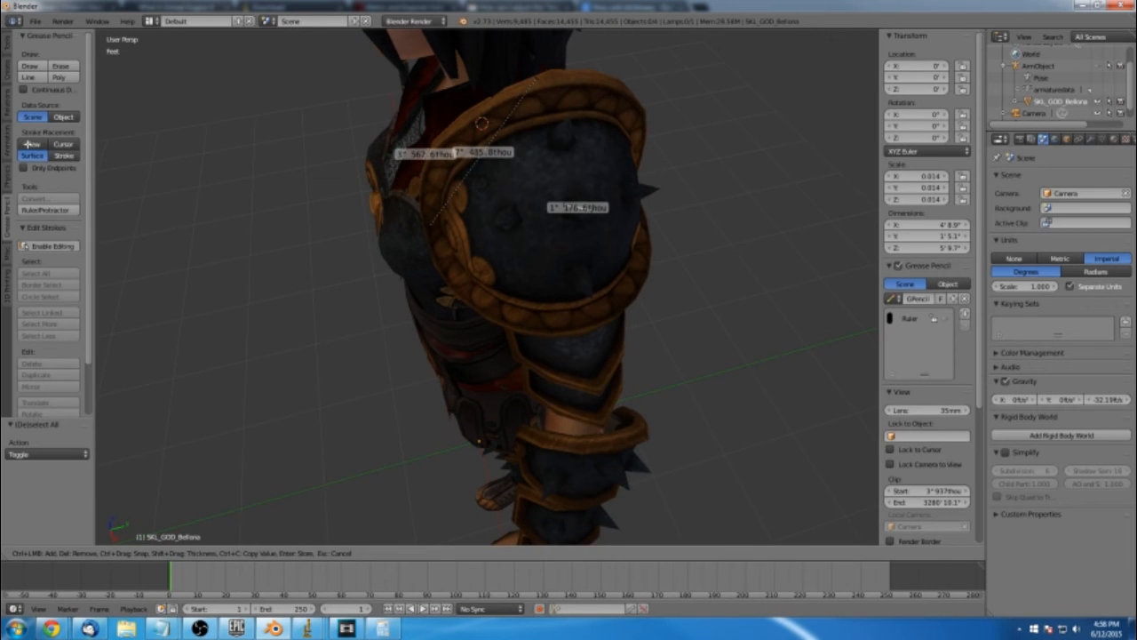
{"action": "middle_click_drag", "start_coordinate": [222, 192], "coordinate": [279, 201]}
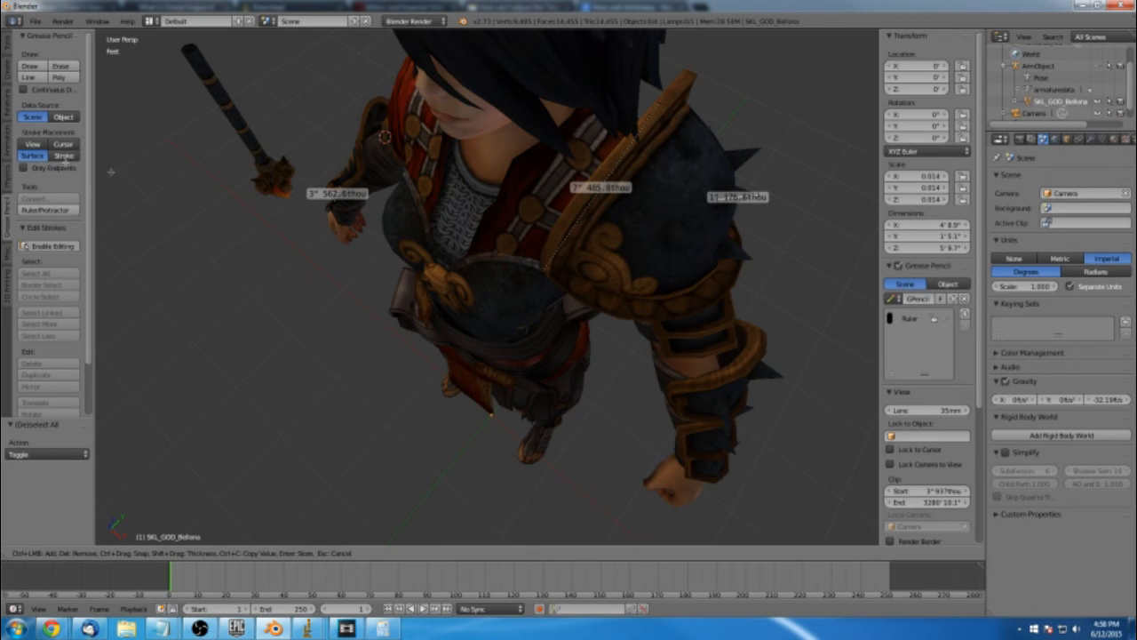
{"action": "middle_click_drag", "start_coordinate": [320, 234], "coordinate": [373, 187]}
Turn the rulers on the shoulder guard's rim and on its spike into angle-measuring protractors
{"action": "left_click", "coordinate": [553, 124]}
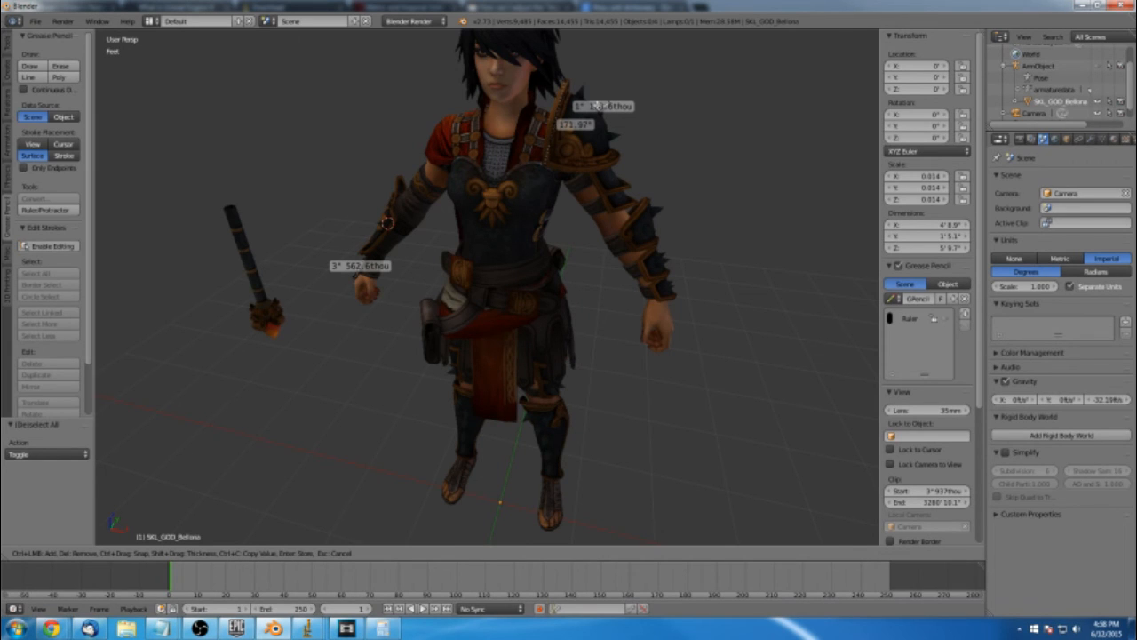
{"action": "middle_click_drag", "start_coordinate": [665, 85], "coordinate": [612, 99]}
{"action": "scroll", "coordinate": [596, 145], "scroll_direction": "up", "scroll_amount": 1}
{"action": "left_click", "coordinate": [616, 107]}
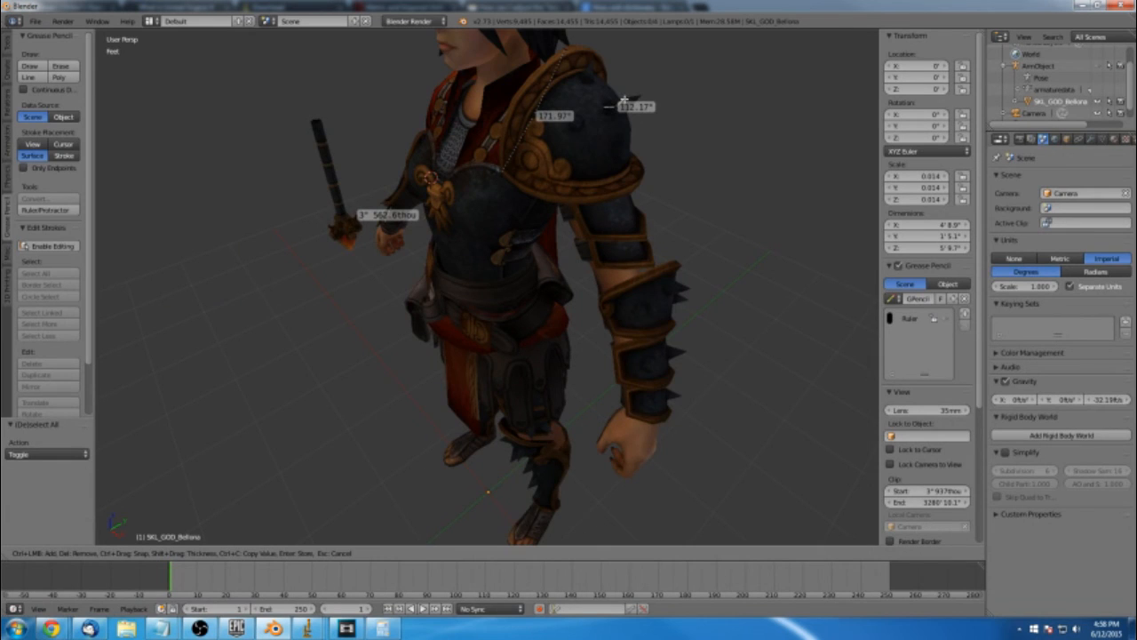
Reposition the middle point of the rim's protractor so its two arms bend around the shoulder guard's front edge
{"action": "scroll", "coordinate": [625, 100], "scroll_direction": "up", "scroll_amount": 2}
{"action": "middle_click_drag", "start_coordinate": [617, 97], "coordinate": [613, 123]}
{"action": "scroll", "coordinate": [591, 128], "scroll_direction": "up", "scroll_amount": 3}
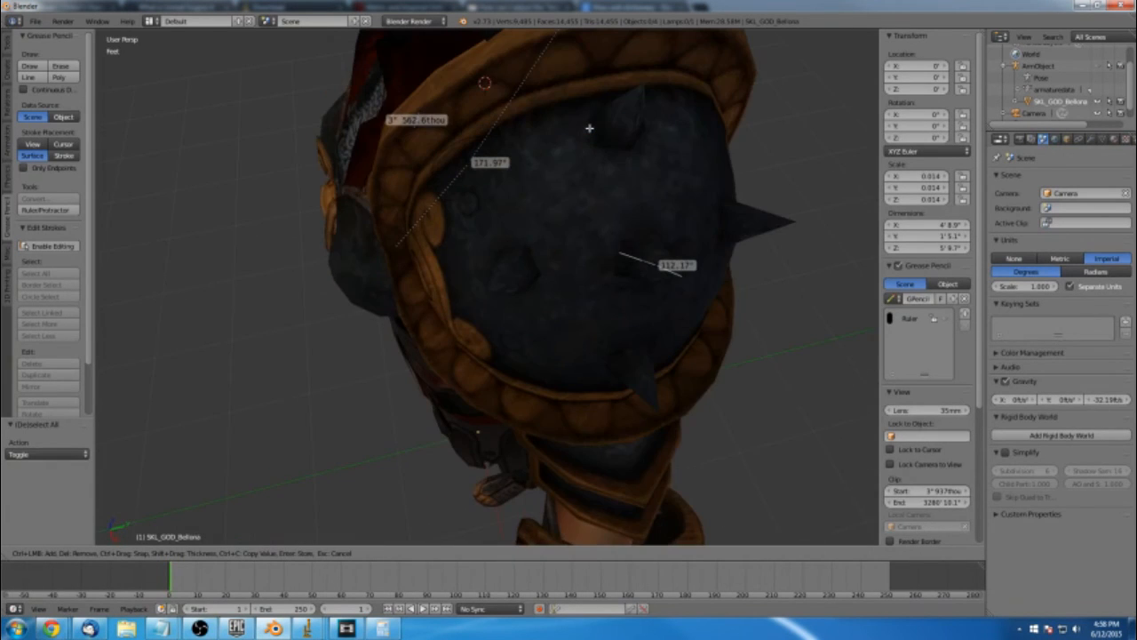
{"action": "middle_click_drag", "start_coordinate": [594, 139], "coordinate": [632, 177]}
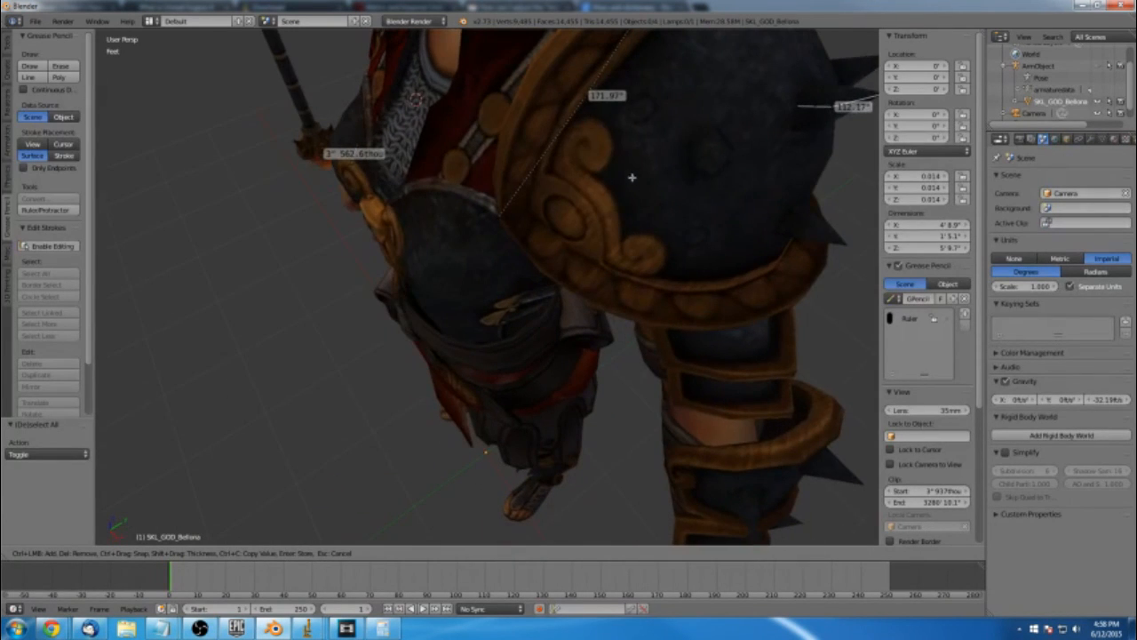
{"action": "left_click_drag", "start_coordinate": [591, 92], "coordinate": [530, 76]}
{"action": "middle_click_drag", "start_coordinate": [530, 76], "coordinate": [519, 126]}
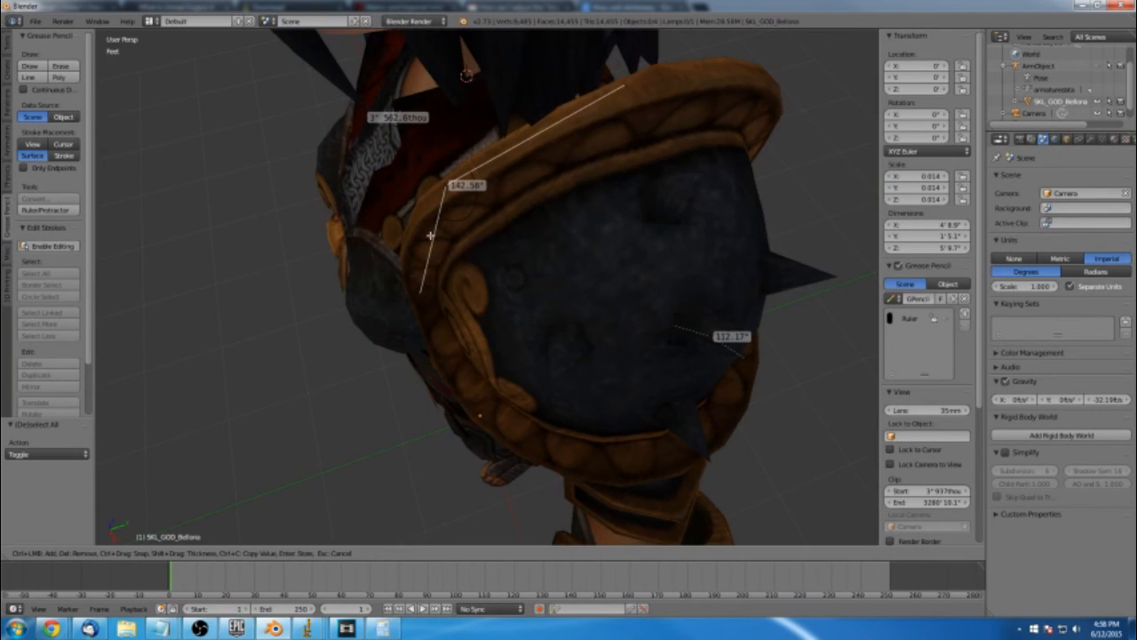
{"action": "left_click_drag", "start_coordinate": [446, 183], "coordinate": [447, 186]}
{"action": "middle_click_drag", "start_coordinate": [426, 223], "coordinate": [502, 227]}
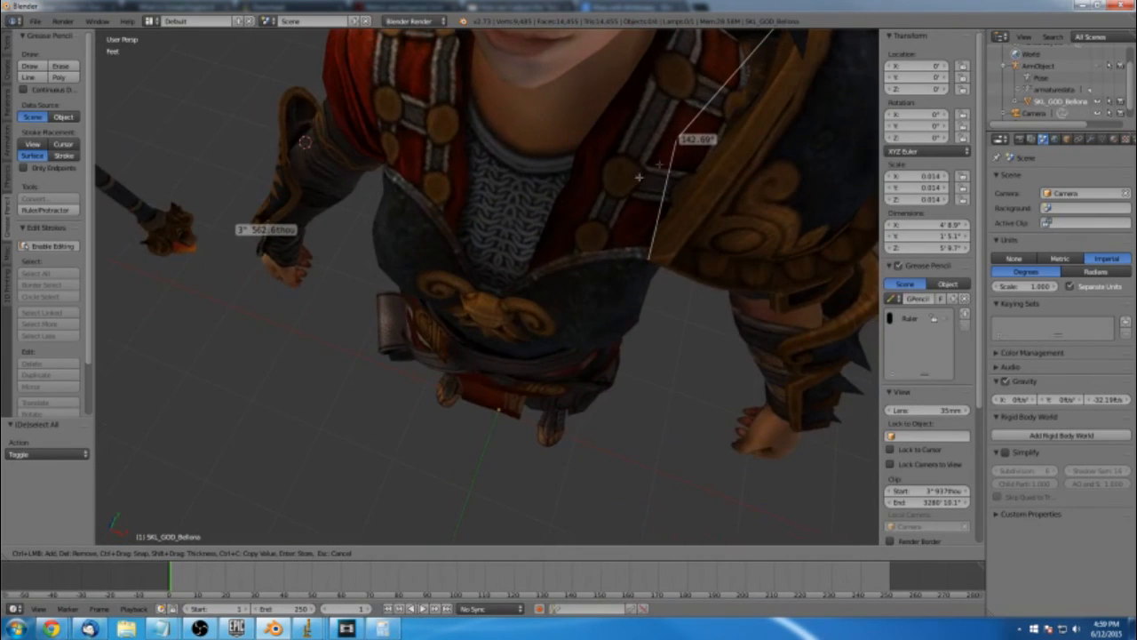
{"action": "left_click_drag", "start_coordinate": [675, 139], "coordinate": [736, 164]}
Inspect the bent protractor on the shoulder guard and add a tiny new ruler at its corner point
{"action": "middle_click_drag", "start_coordinate": [758, 216], "coordinate": [681, 198]}
{"action": "middle_click_drag", "start_coordinate": [510, 112], "coordinate": [538, 177]}
{"action": "scroll", "coordinate": [544, 181], "scroll_direction": "up", "scroll_amount": 3}
{"action": "scroll", "coordinate": [543, 185], "scroll_direction": "down", "scroll_amount": 3}
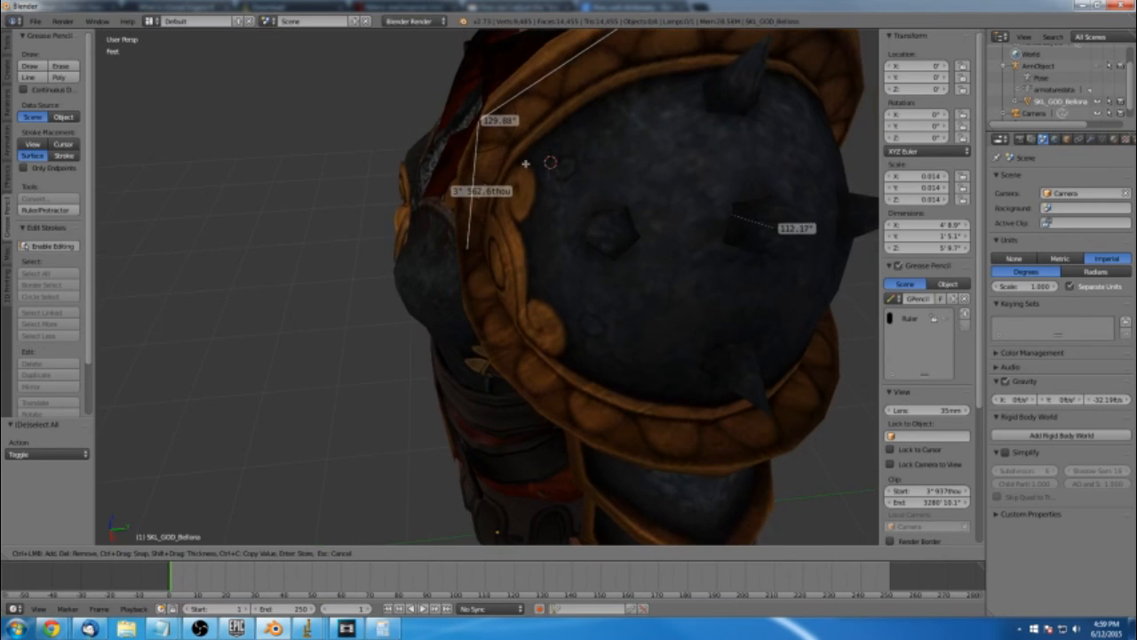
{"action": "middle_click_drag", "start_coordinate": [494, 140], "coordinate": [520, 144]}
{"action": "left_click", "coordinate": [583, 138], "text": "ctrl"}
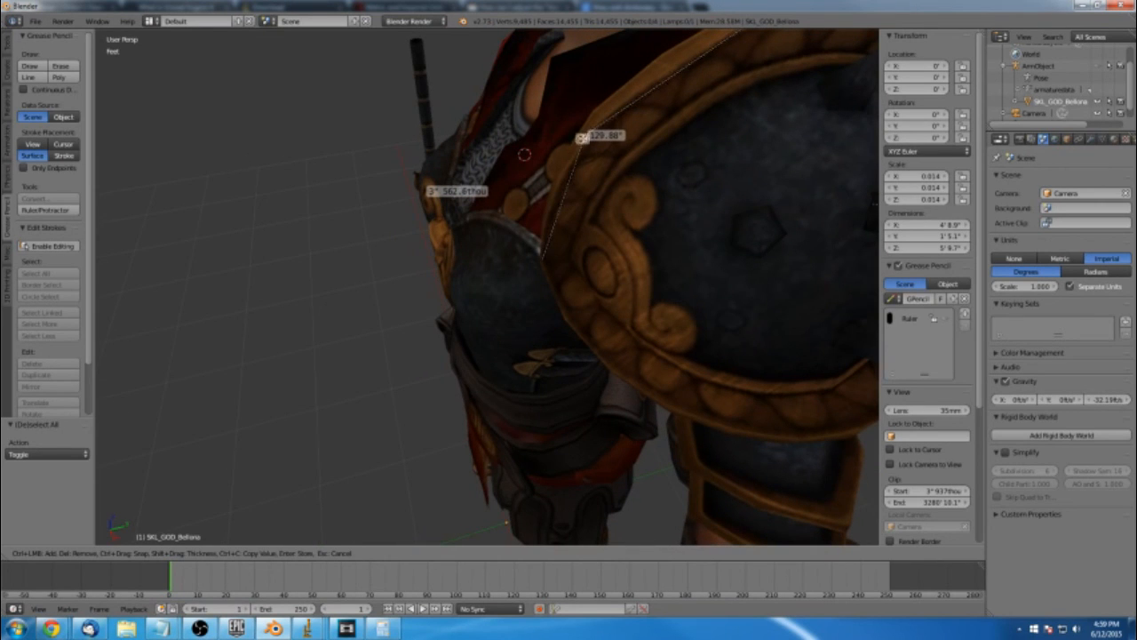
{"action": "scroll", "coordinate": [550, 199], "scroll_direction": "down", "scroll_amount": 5}
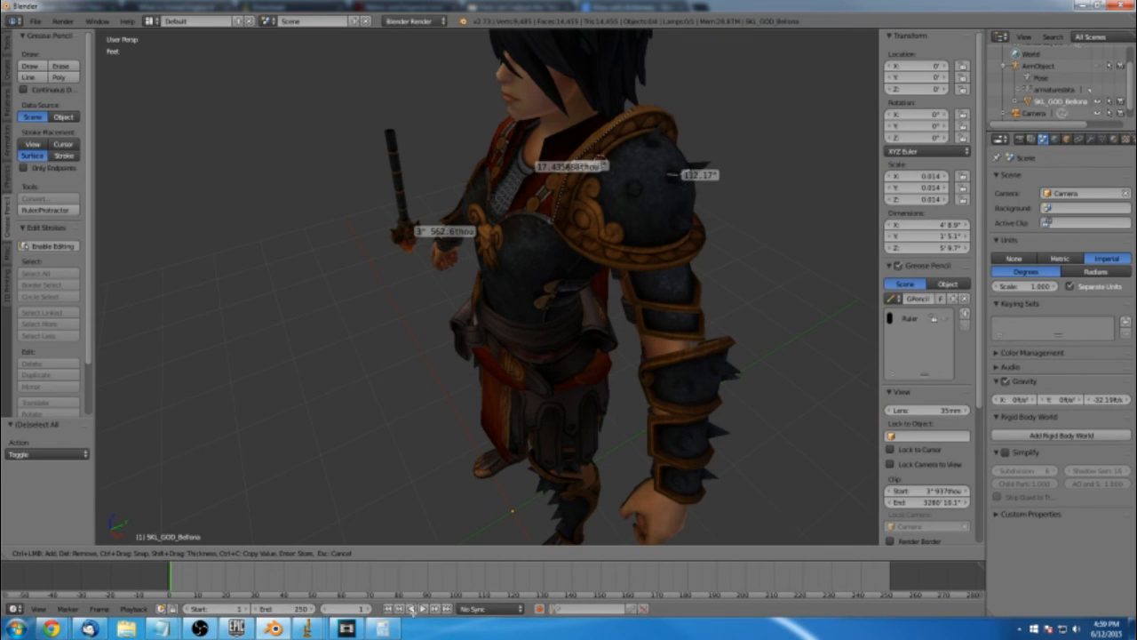
{"action": "mouse_move", "coordinate": [386, 628]}
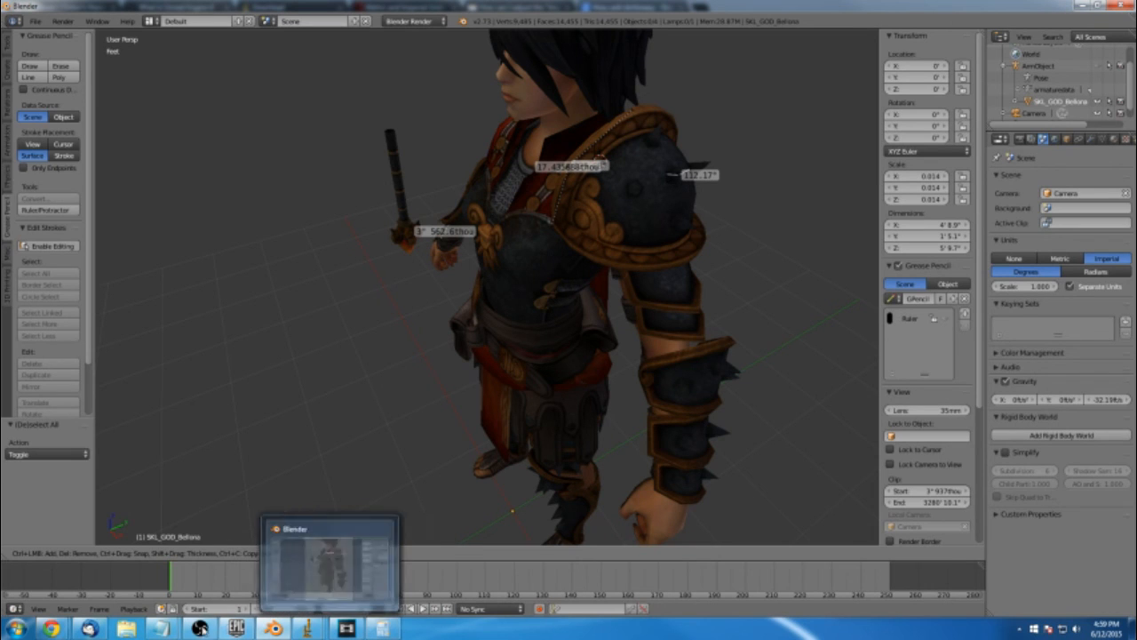
Switch to the second untitled Notepad note and record the angle 112.16862455° on a new line below the length
{"action": "mouse_move", "coordinate": [160, 628]}
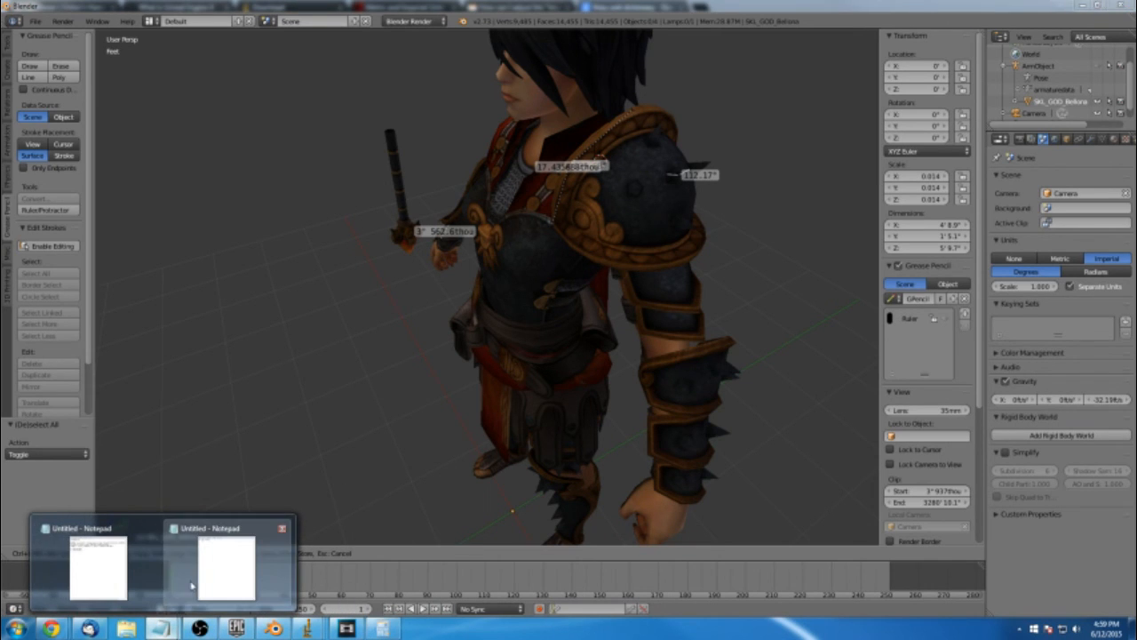
{"action": "left_click", "coordinate": [222, 564]}
{"action": "key", "text": "Return"}
{"action": "type", "text": "112.16862455°"}
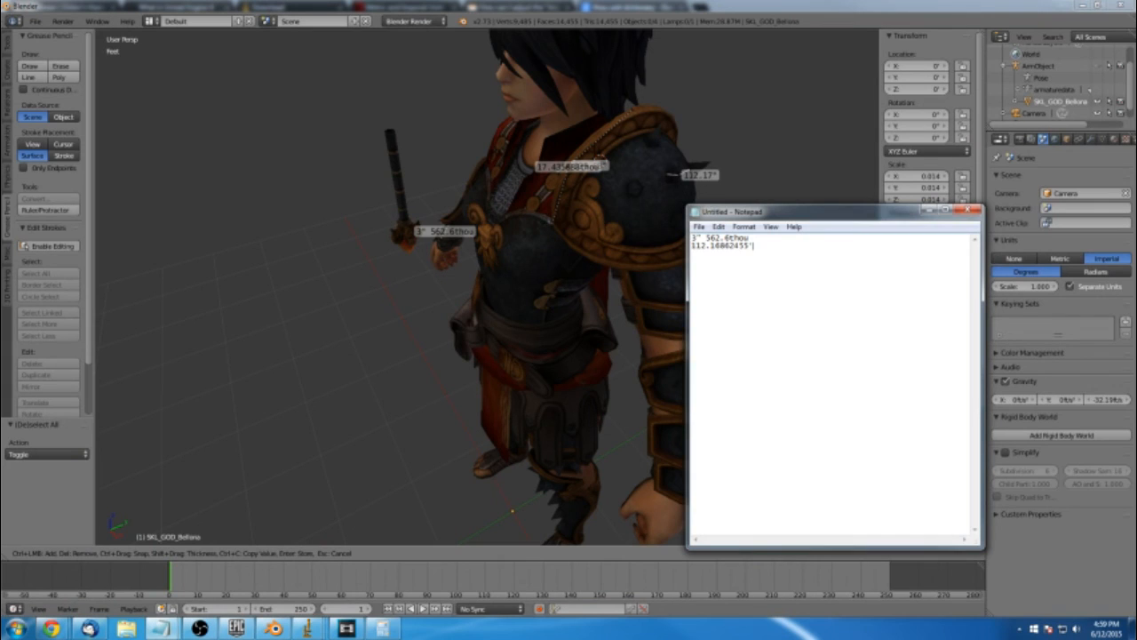
Return to Blender, exit the ruler tool and delete the Ruler grease pencil layer that stores the measurements
{"action": "left_click", "coordinate": [477, 278]}
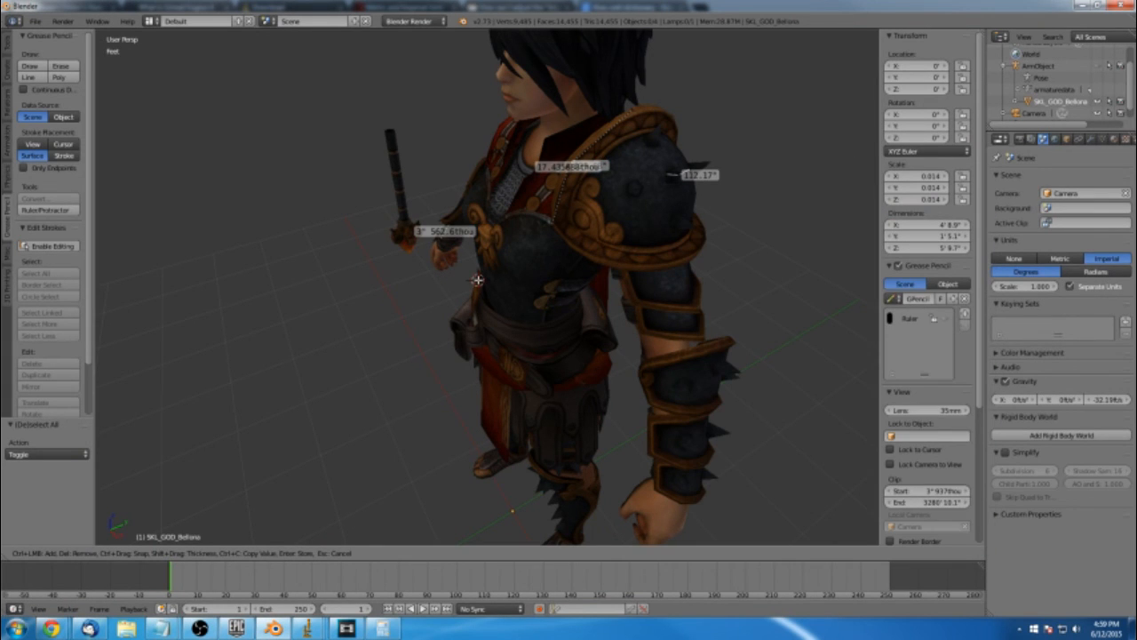
{"action": "middle_click_drag", "start_coordinate": [538, 266], "coordinate": [595, 263]}
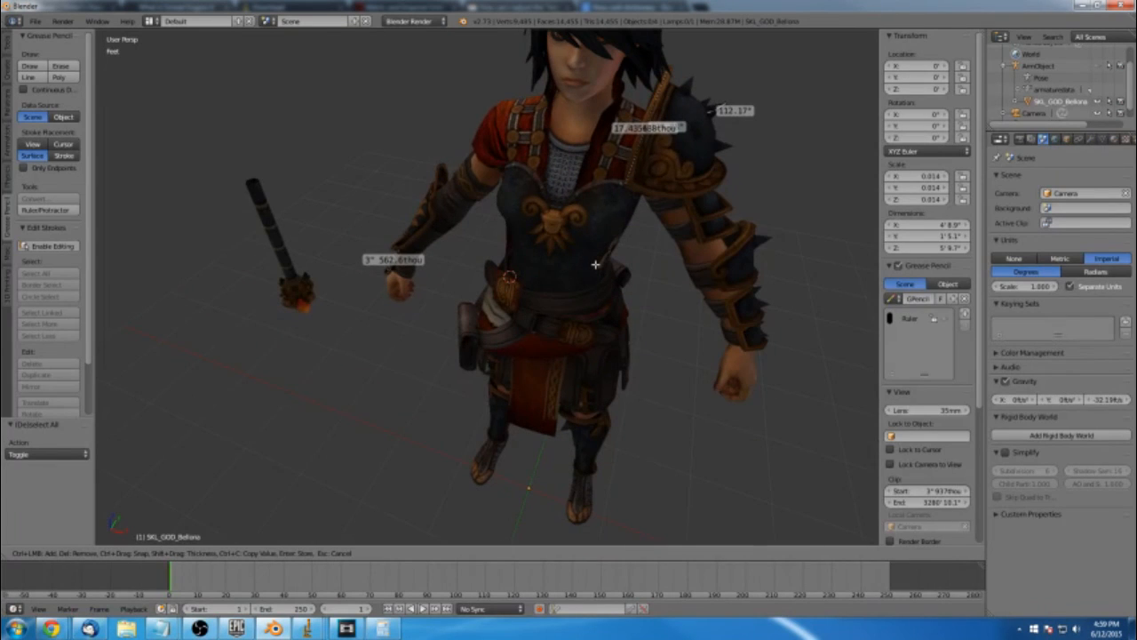
{"action": "scroll", "coordinate": [590, 265], "scroll_direction": "down", "scroll_amount": 1}
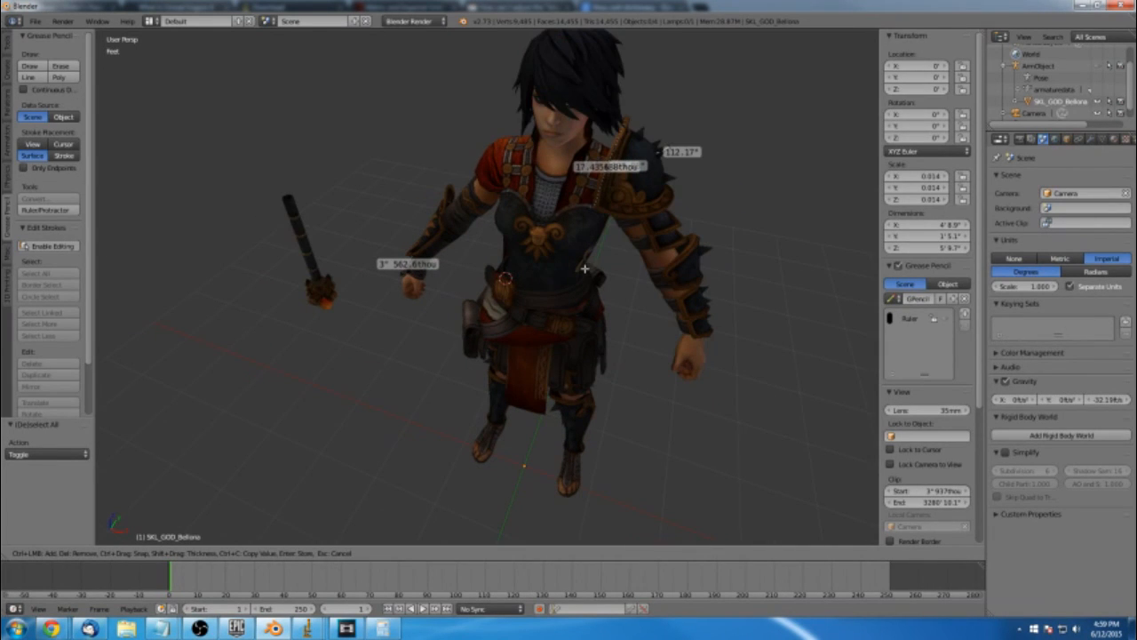
{"action": "left_click", "coordinate": [610, 166]}
{"action": "key", "text": "Escape"}
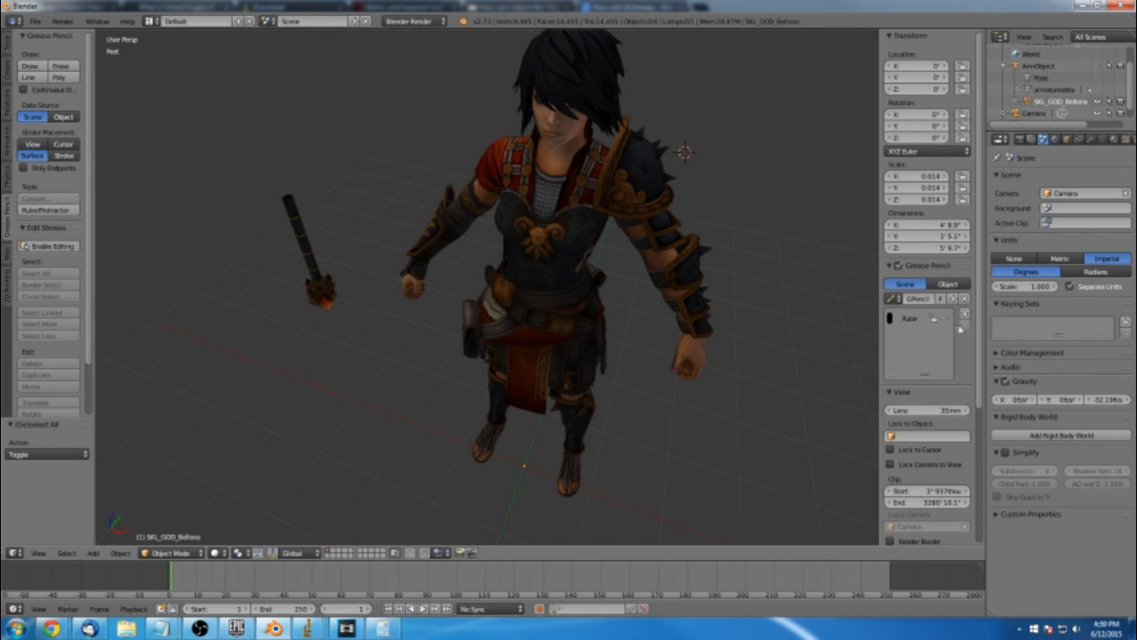
{"action": "left_click", "coordinate": [926, 328]}
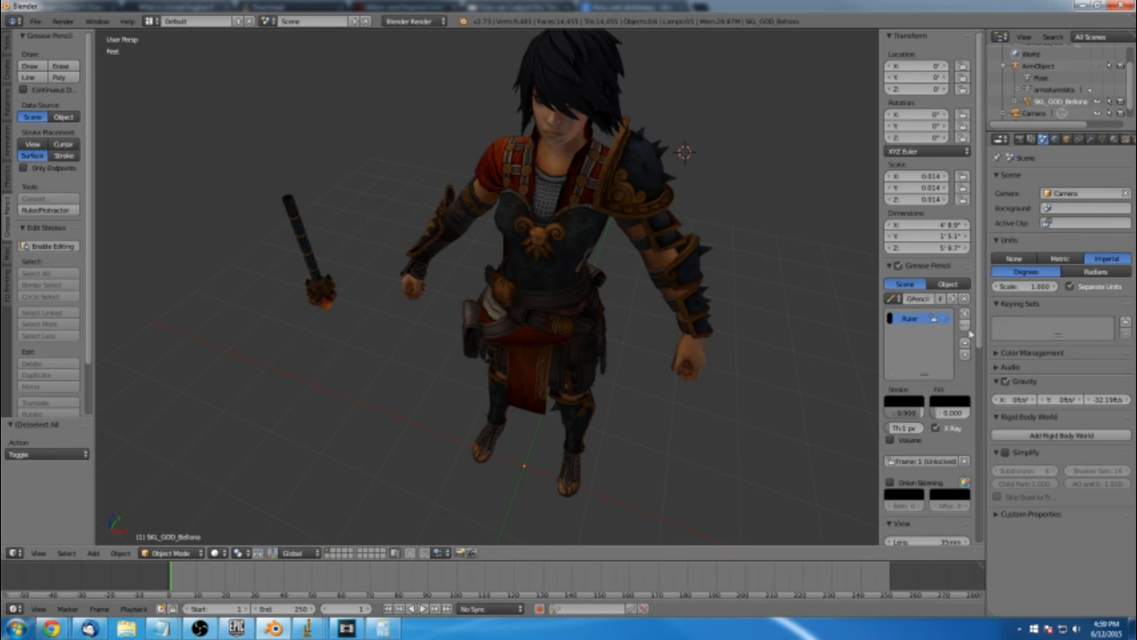
{"action": "left_click", "coordinate": [965, 331]}
Draw a new ruler about 10.7 inches long from Bellona's face down towards her chest and inspect it from the front and side
{"action": "left_click", "coordinate": [49, 209]}
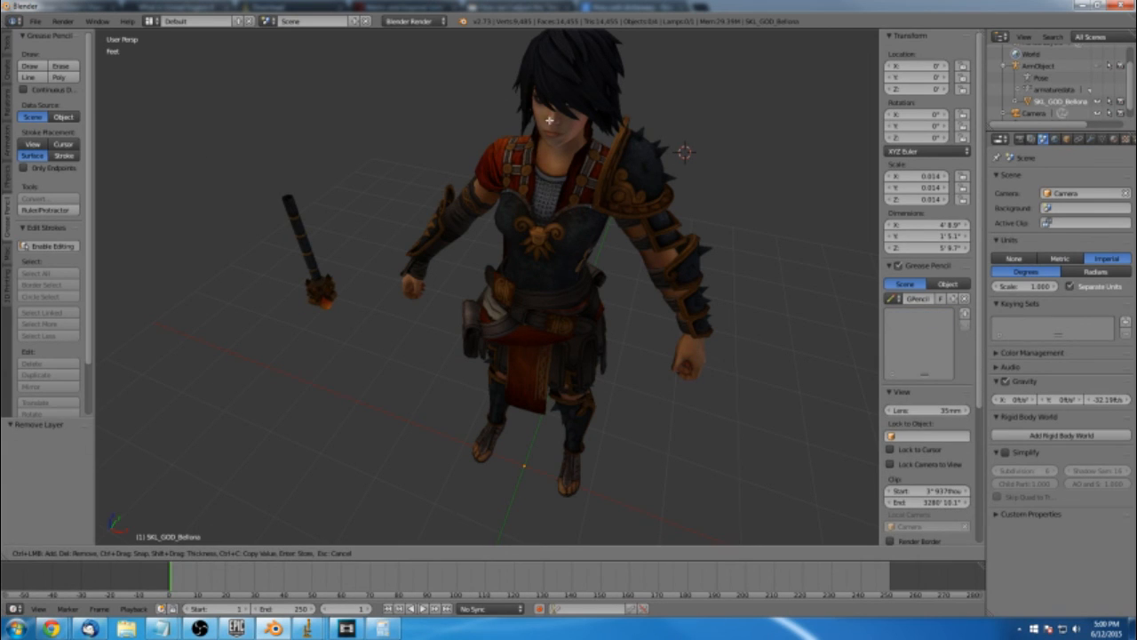
{"action": "left_click_drag", "start_coordinate": [551, 120], "coordinate": [487, 243]}
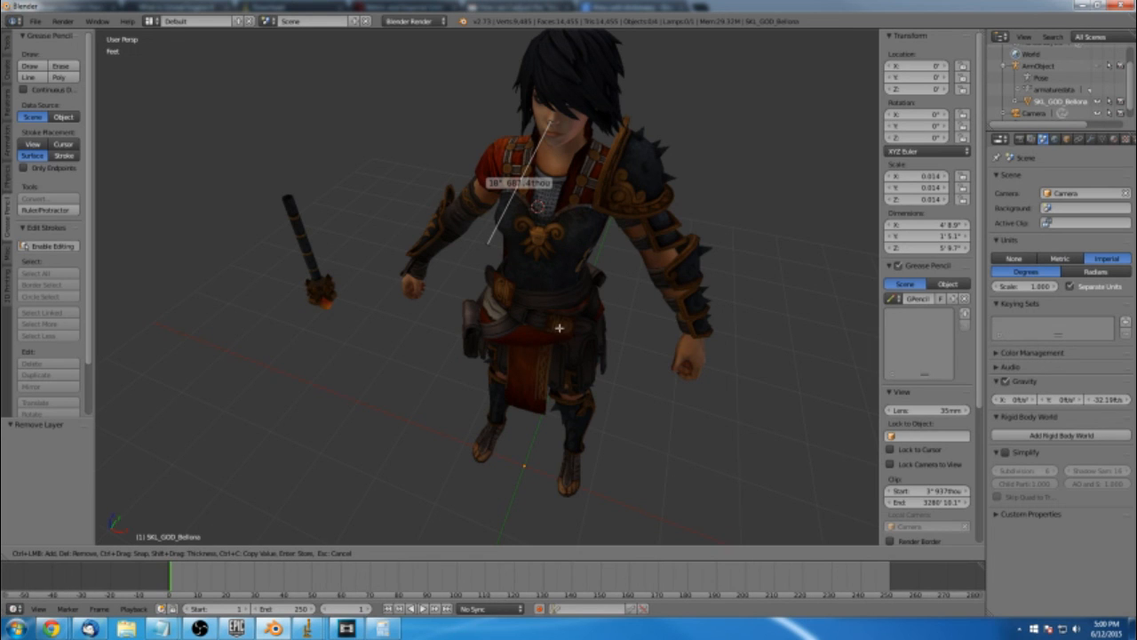
{"action": "middle_click_drag", "start_coordinate": [719, 261], "coordinate": [734, 229]}
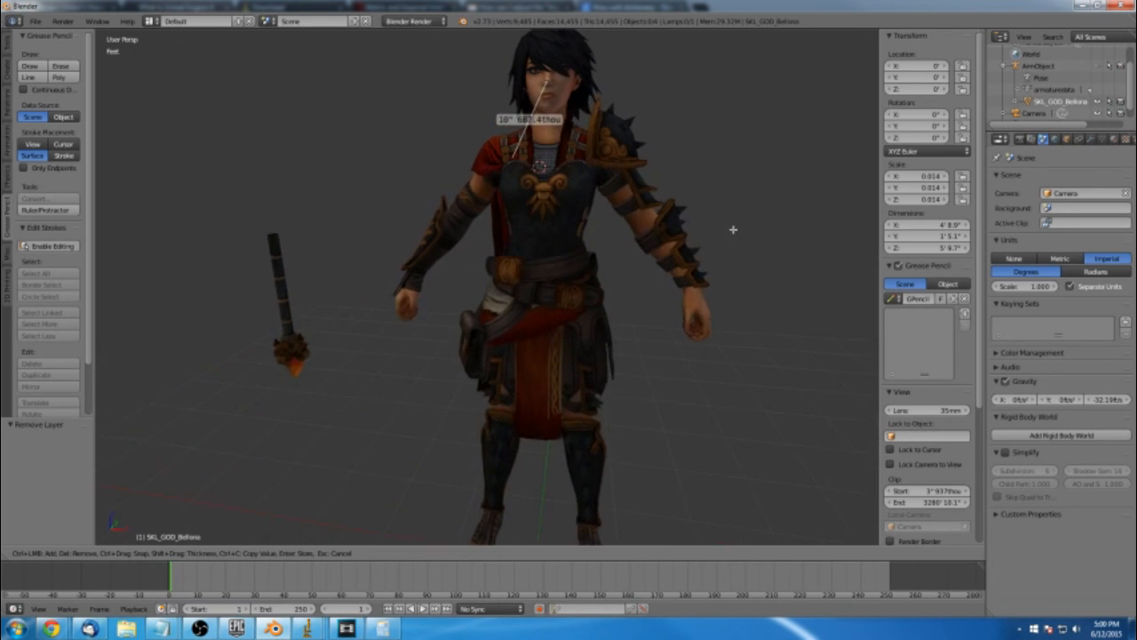
{"action": "mouse_move", "coordinate": [649, 199]}
{"action": "middle_mouse_down"}
{"action": "mouse_move", "coordinate": [578, 186]}
{"action": "mouse_move", "coordinate": [573, 221]}
{"action": "middle_mouse_up"}
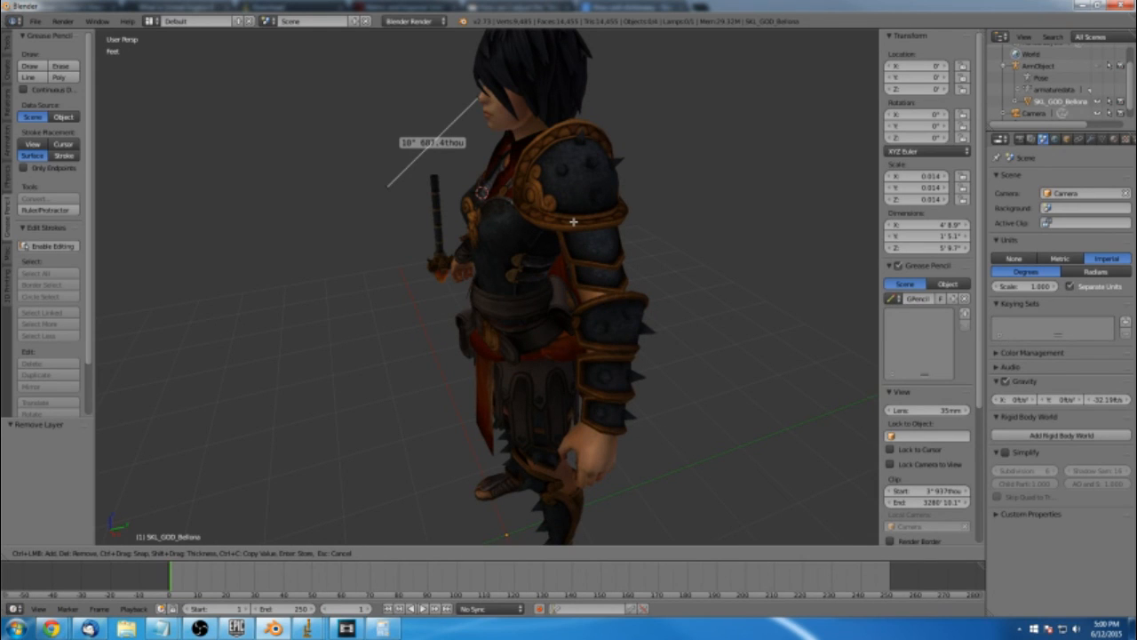
{"action": "scroll", "coordinate": [573, 221], "scroll_direction": "up", "scroll_amount": 2}
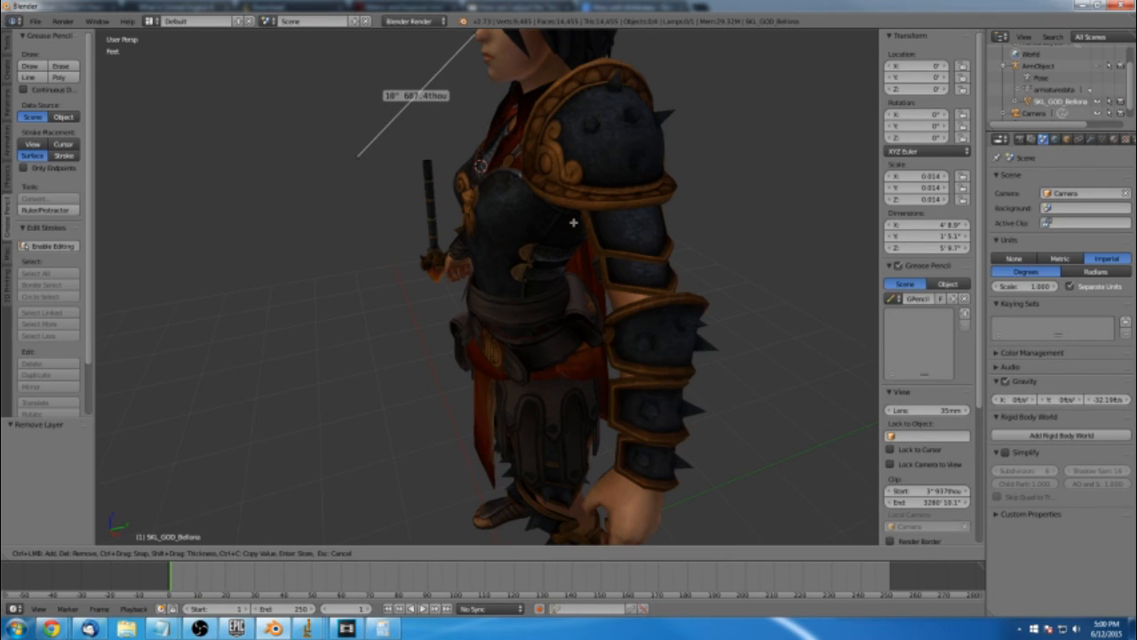
{"action": "scroll", "coordinate": [573, 221], "scroll_direction": "down", "scroll_amount": 3}
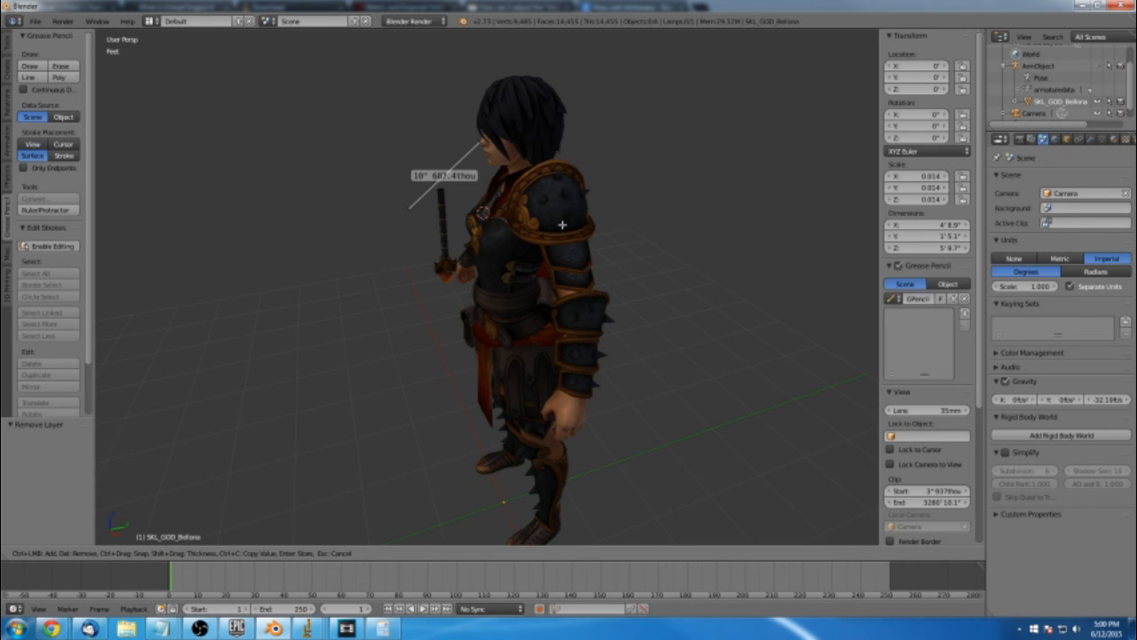
{"action": "scroll", "coordinate": [561, 225], "scroll_direction": "up", "scroll_amount": 3}
{"action": "middle_click_drag", "start_coordinate": [554, 228], "coordinate": [624, 236]}
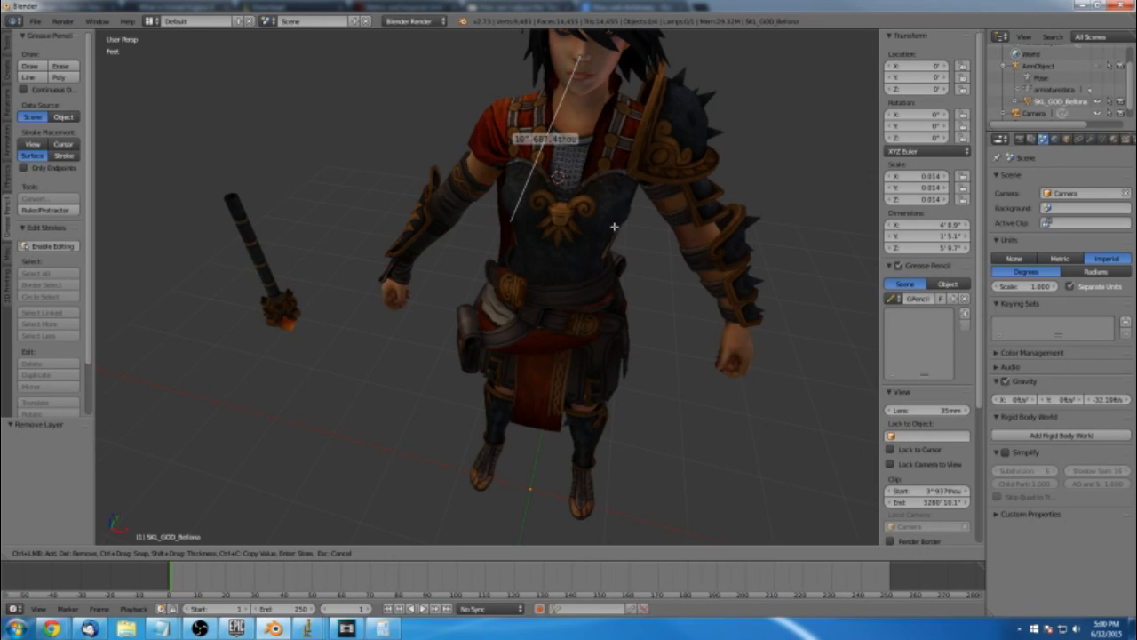